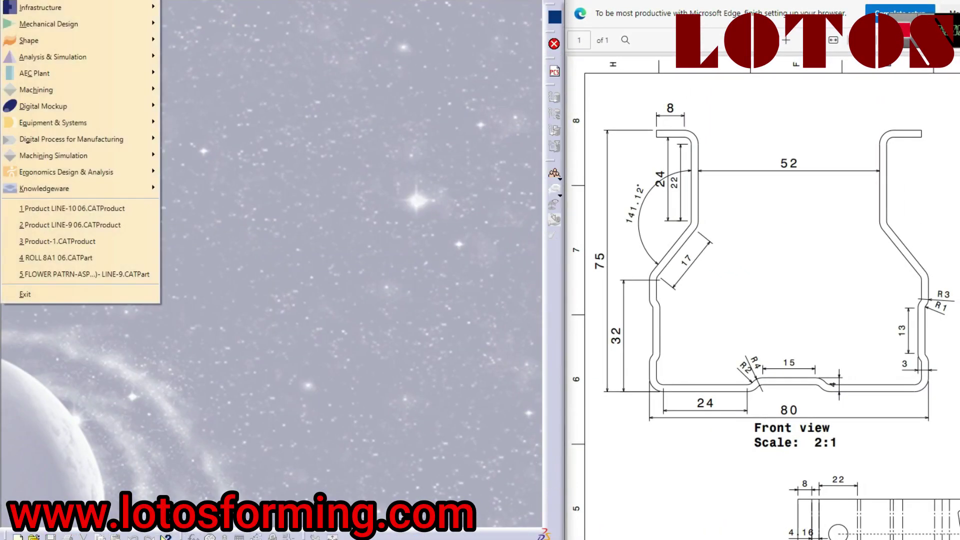
Create a new Generative Sheetmetal Design part named RACK PALET.
mouse_move(49, 23)
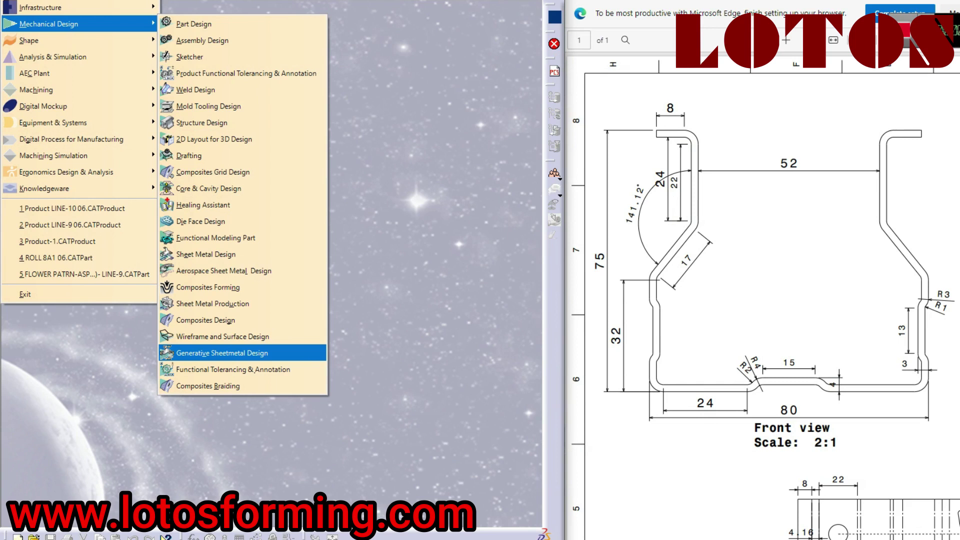
click(222, 353)
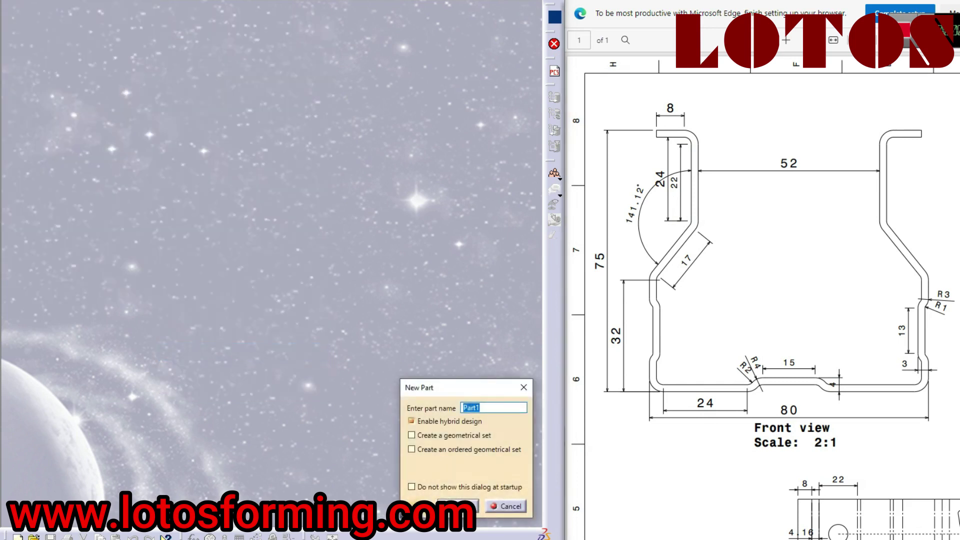
text(RACK PALET)
key(Return)
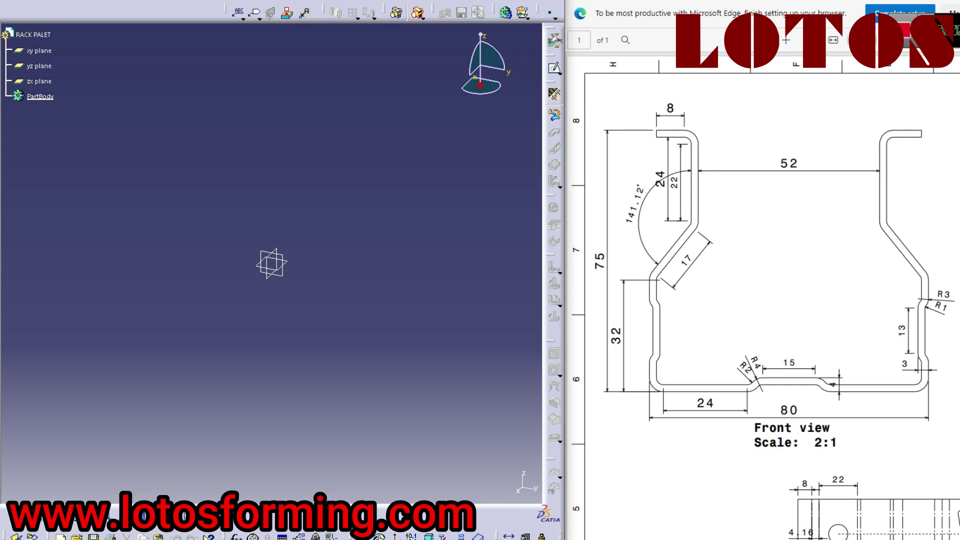
Set the sheet metal parameters to 2 mm thickness and 2 mm default bend radius.
scroll(763, 300, down, 10)
scroll(762, 300, up, 3)
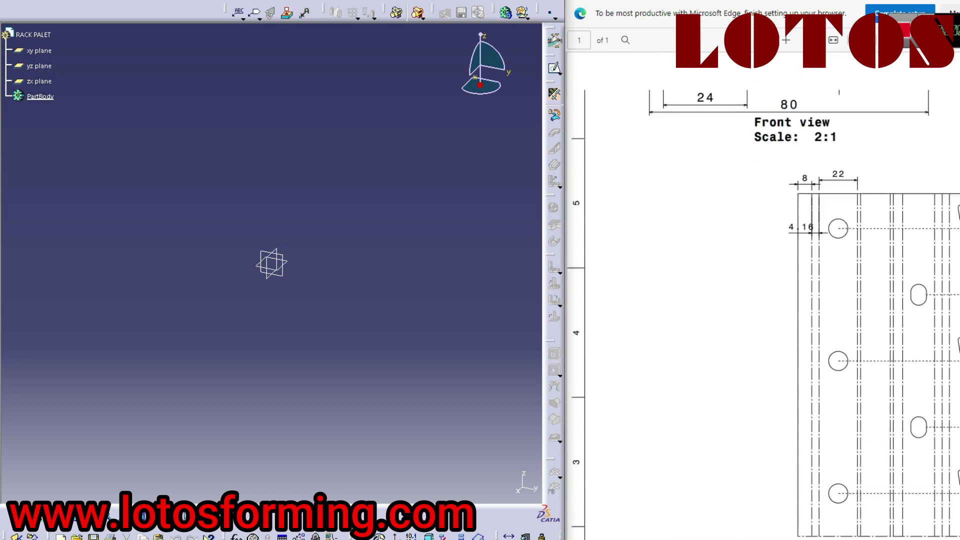
scroll(763, 300, up, 5)
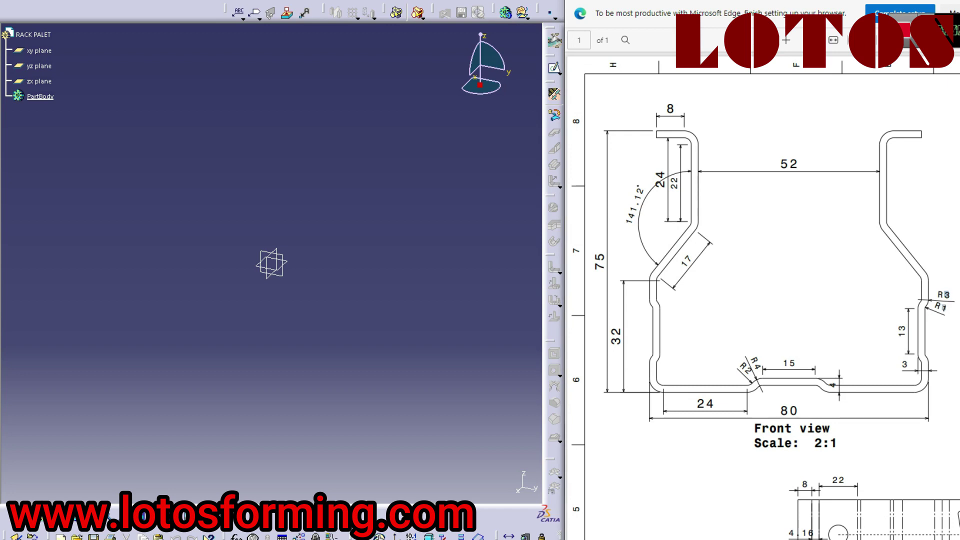
mouse_move(944, 305)
mouse_down()
mouse_move(700, 400)
mouse_move(944, 307)
mouse_up()
click(555, 94)
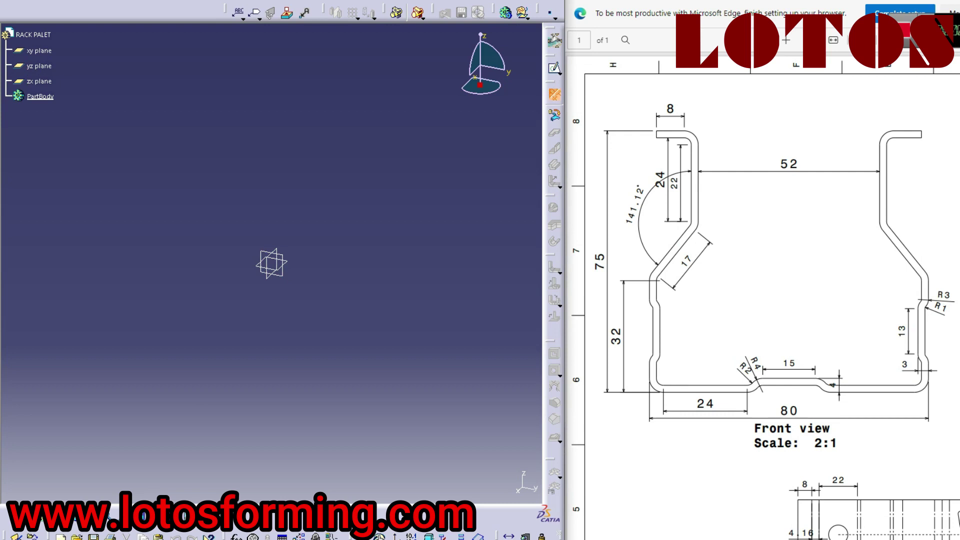
text(2)
key(Tab)
text(2)
key(Tab)
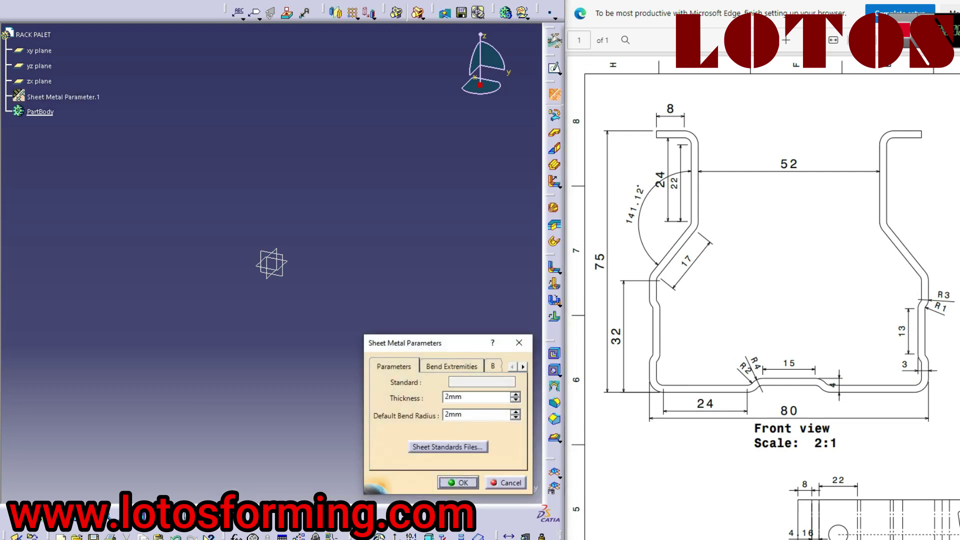
key(Return)
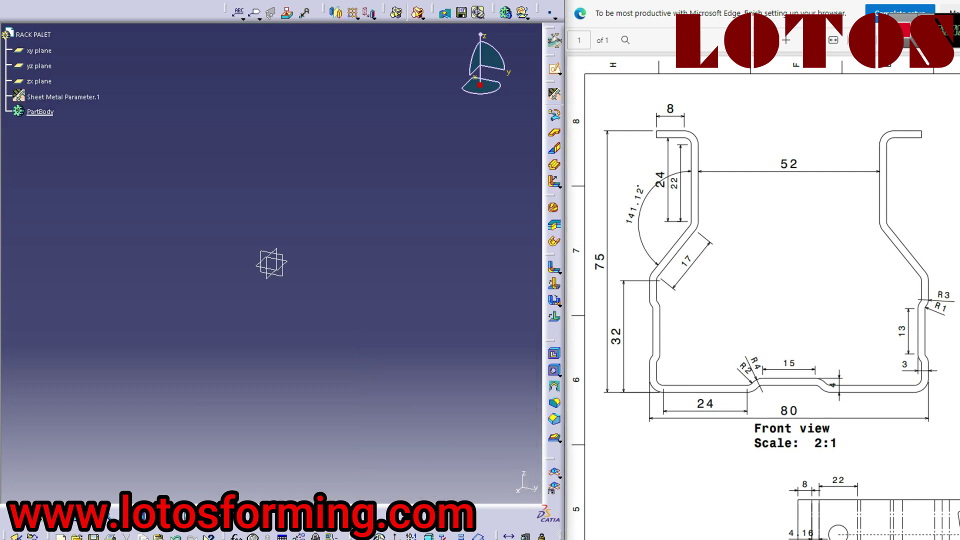
Open a sketch on the yz plane and draw a horizontal line about 25 mm long, starting on the vertical axis above the origin.
click(39, 66)
click(555, 69)
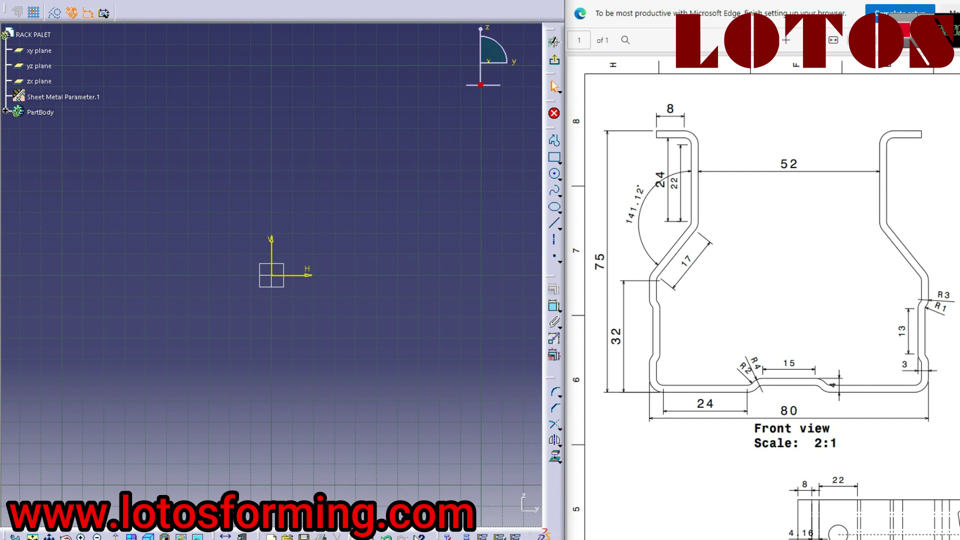
click(555, 223)
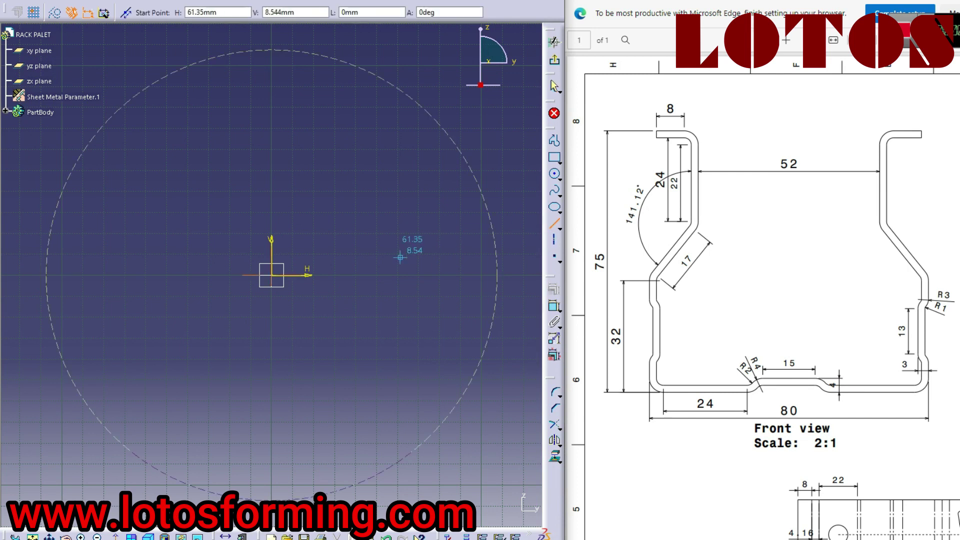
click(271, 244)
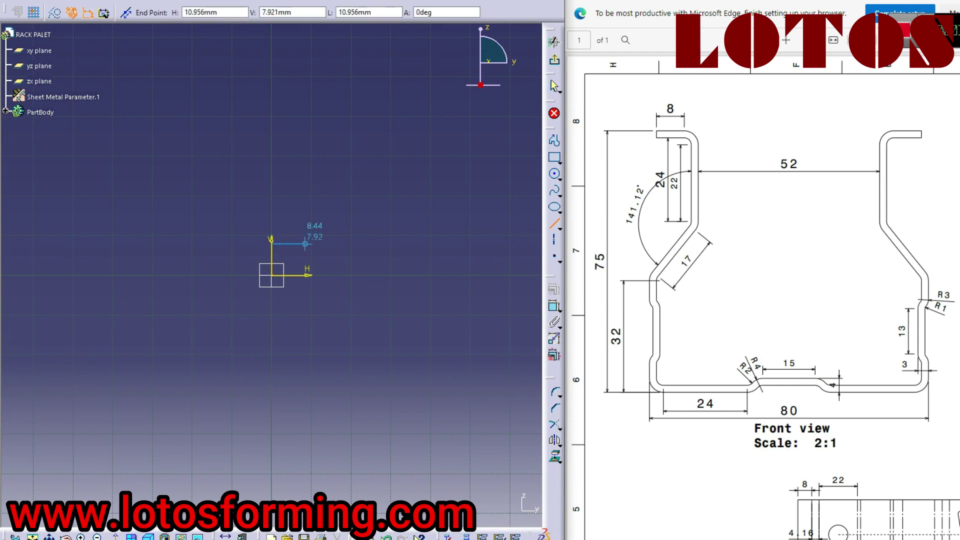
click(371, 244)
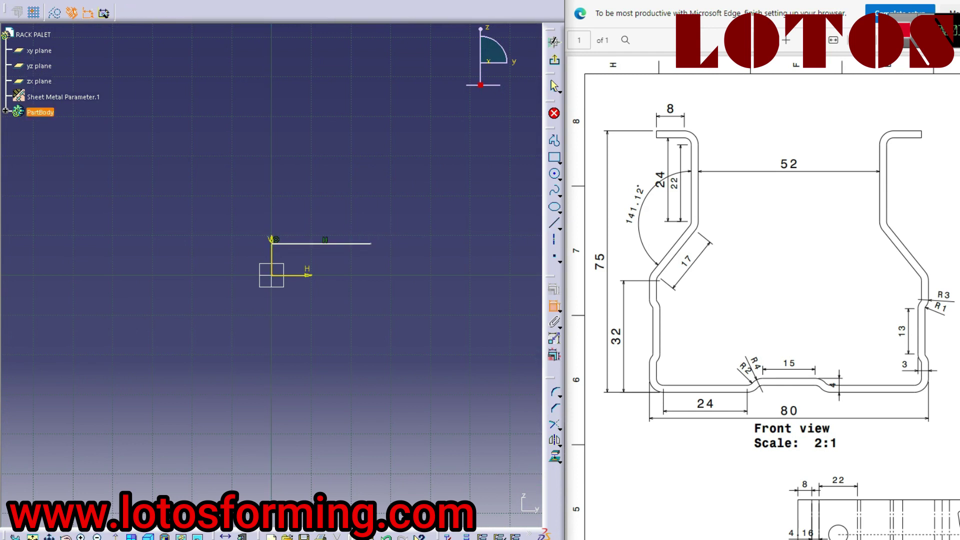
Dimension the horizontal line's length as 7.5 mm and place the dimension above the line.
click(554, 289)
click(320, 244)
click(321, 221)
double_click(309, 221)
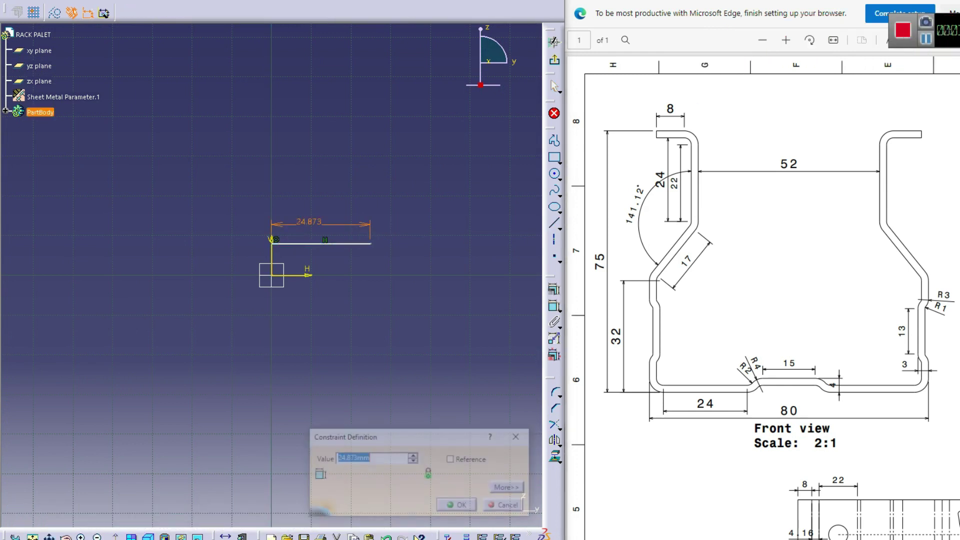
text(7.5)
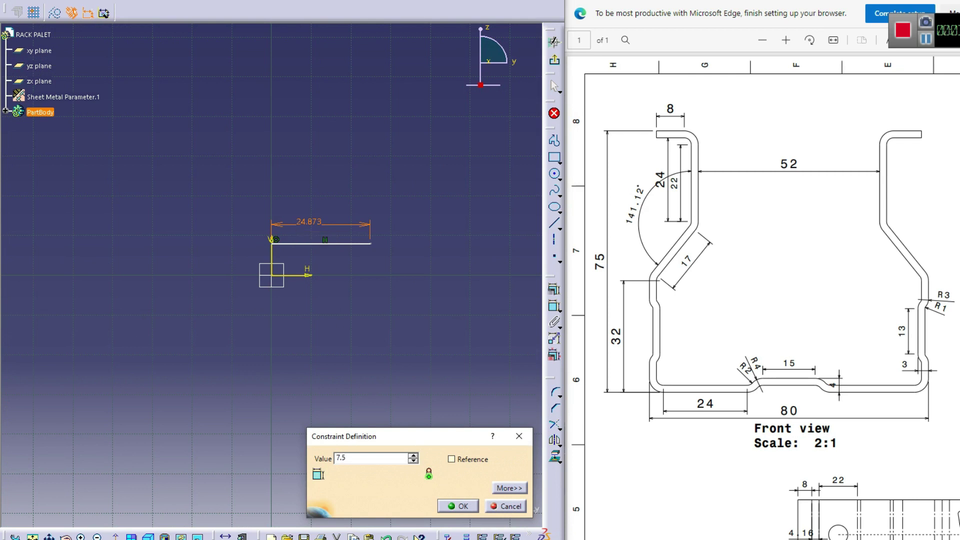
key(Return)
ctrl+middle_drag(305, 160, 300, 125)
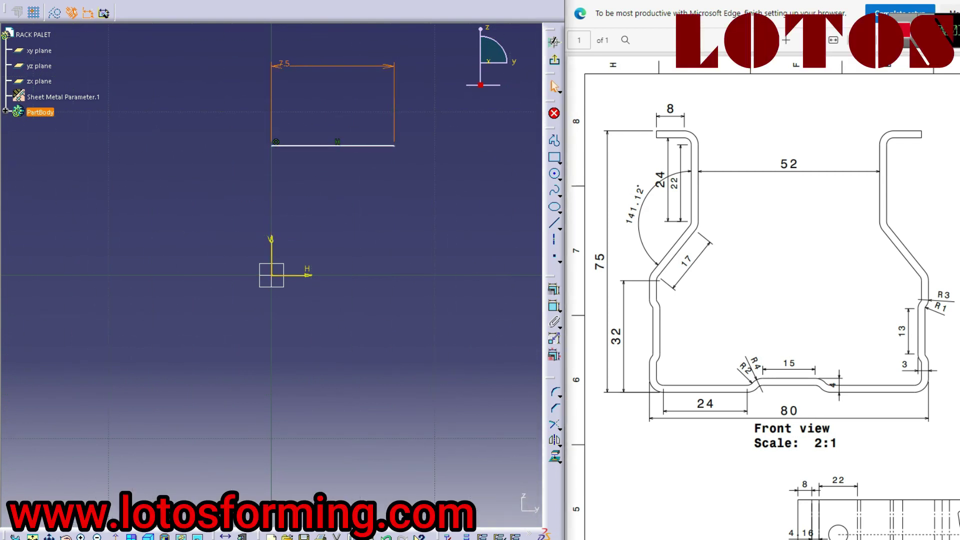
mouse_move(281, 64)
mouse_down()
mouse_move(385, 92)
mouse_move(366, 95)
mouse_up()
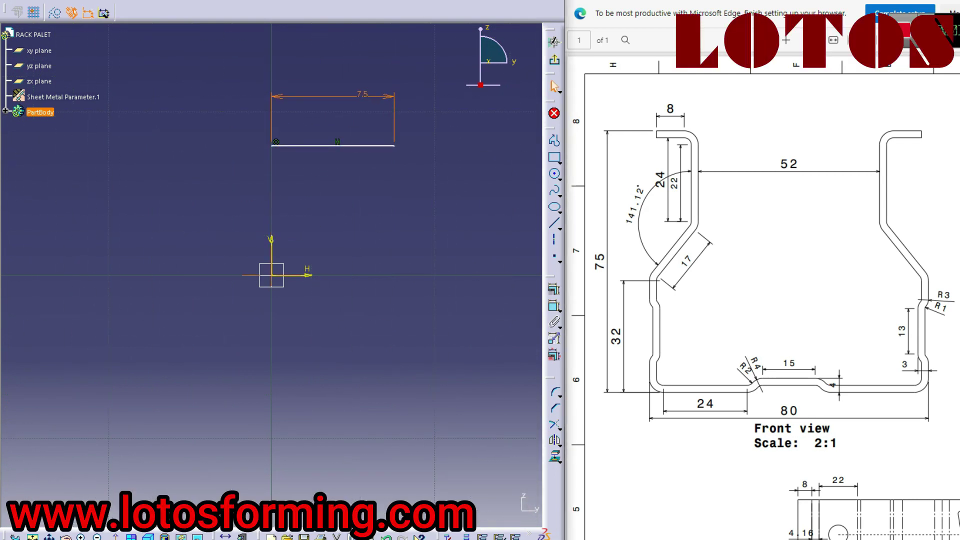
middle_drag(366, 95, 368, 138)
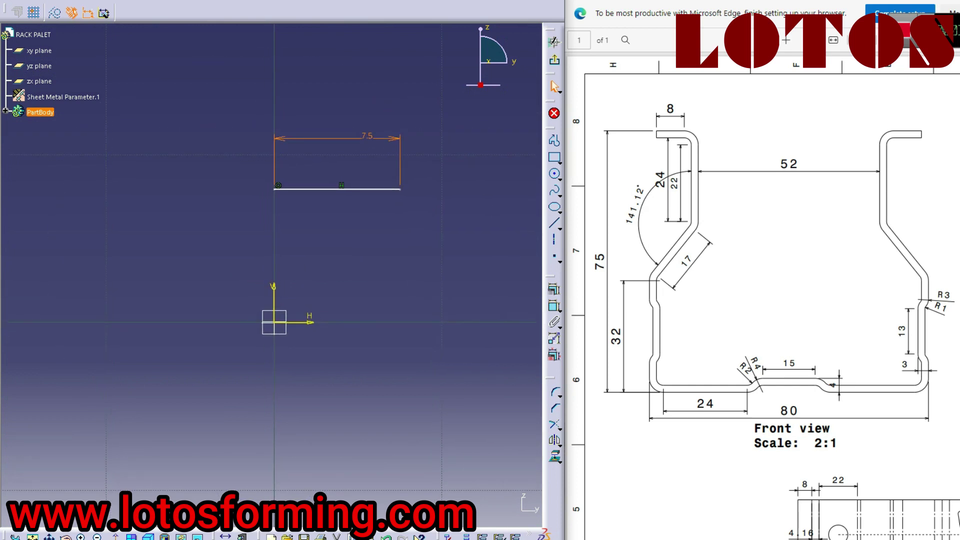
Draw a circle of radius 4 mm below the line, tangent to it at its free end.
click(554, 173)
key(Tab)
key(Tab)
key(Tab)
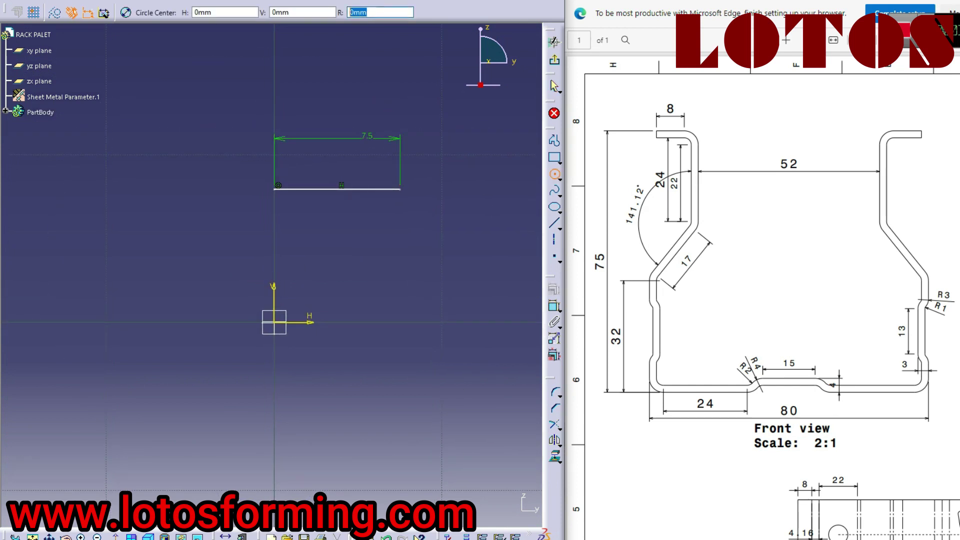
text(4)
key(Return)
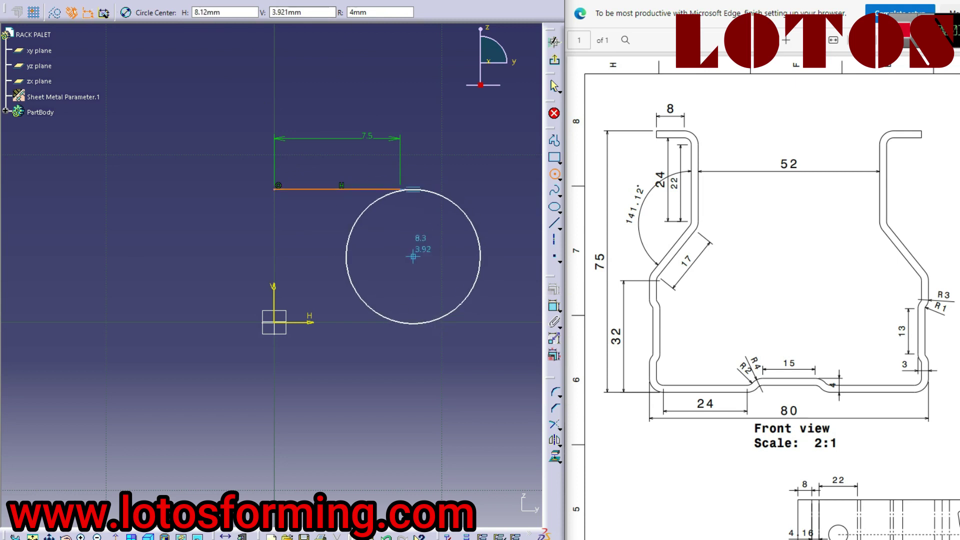
click(400, 257)
click(420, 280)
Draw a circle of radius 2 mm tangent to the outer side of the 4 mm radius circle.
middle_drag(420, 280, 316, 278)
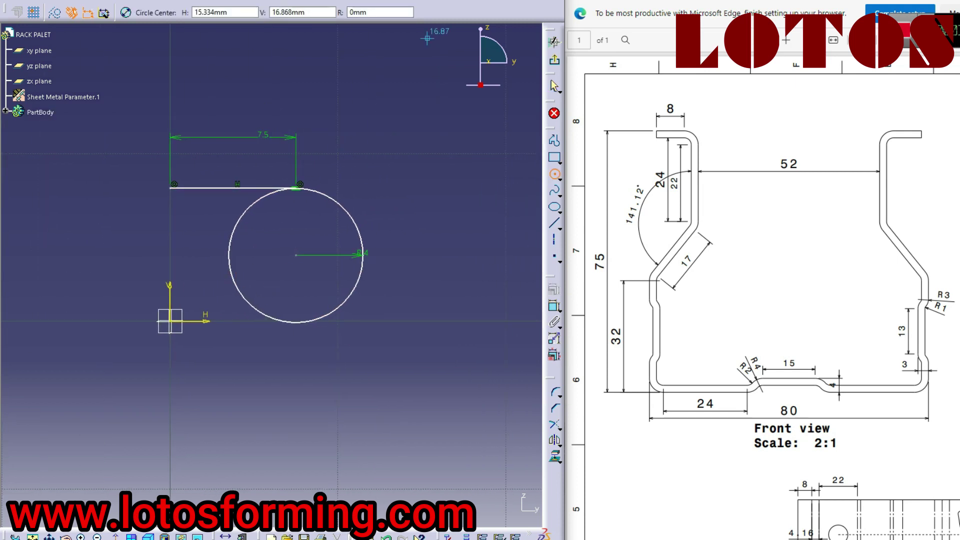
text(2)
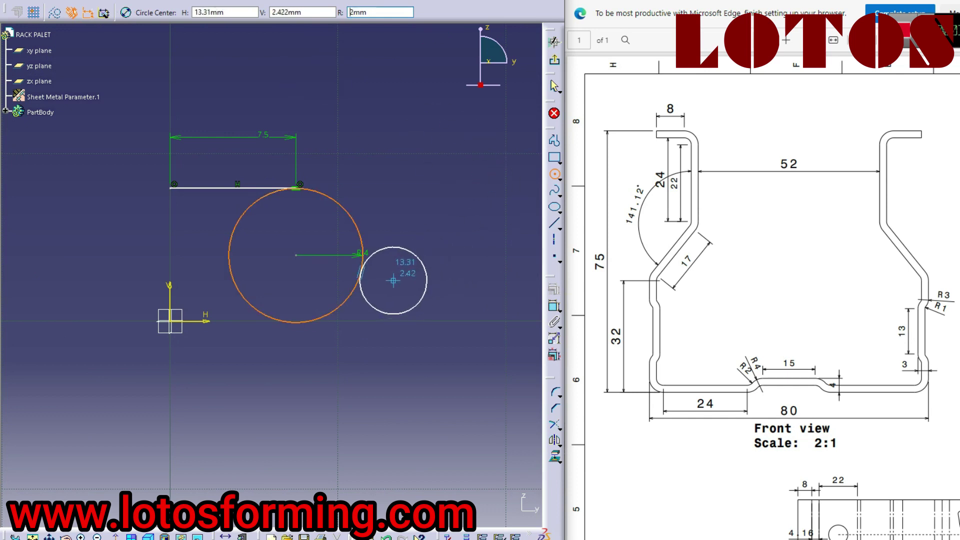
click(394, 280)
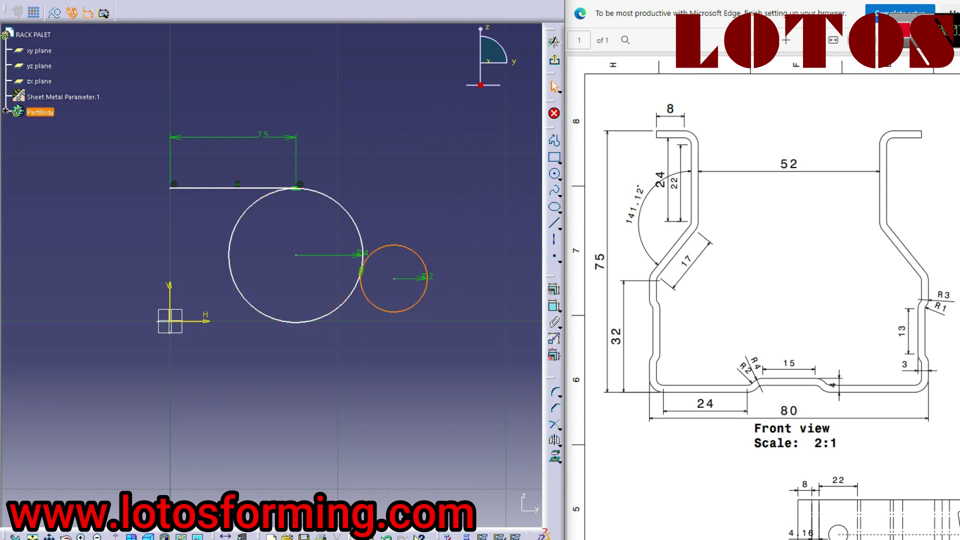
Draw a line outward from the lowest point of the small circle and constrain it horizontal.
click(555, 223)
click(393, 312)
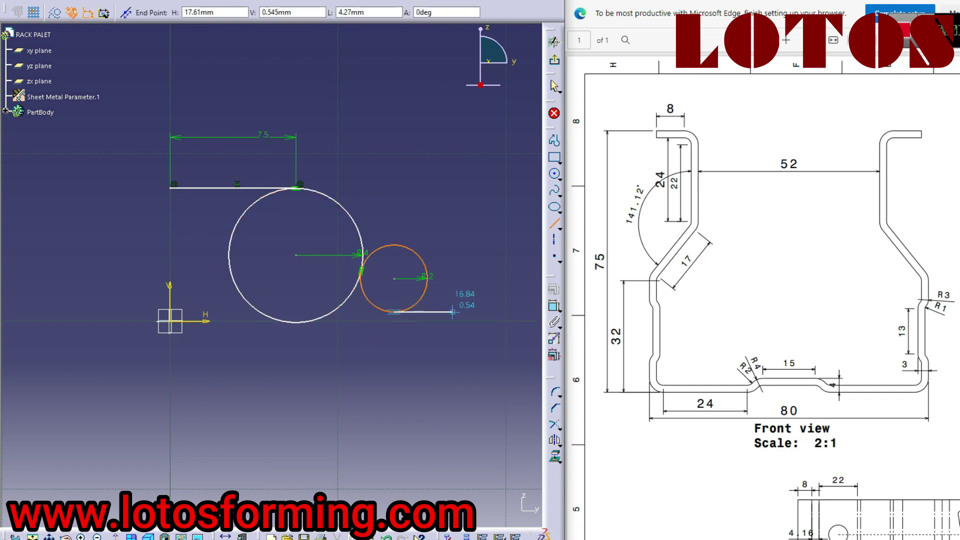
mouse_move(481, 312)
middle_down()
mouse_move(358, 292)
mouse_move(370, 321)
middle_up()
click(481, 280)
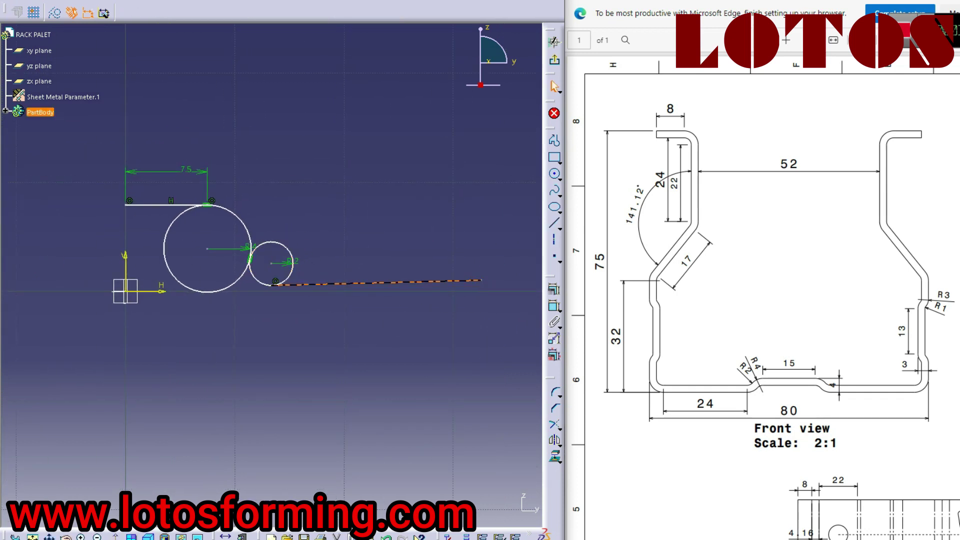
click(554, 289)
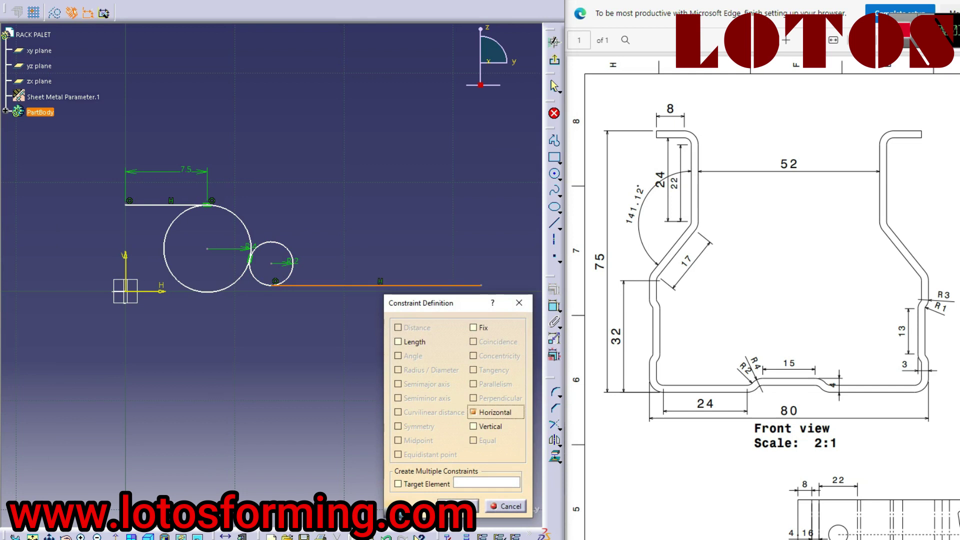
click(458, 506)
Trim both circles with Quick Trim, leaving only the S-shaped arcs joining the upper and lower lines.
click(560, 429)
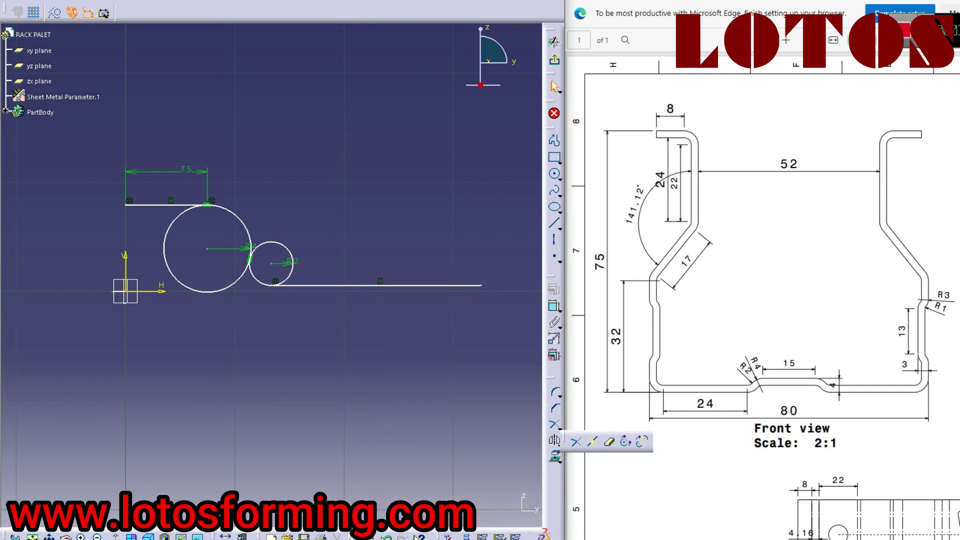
click(609, 441)
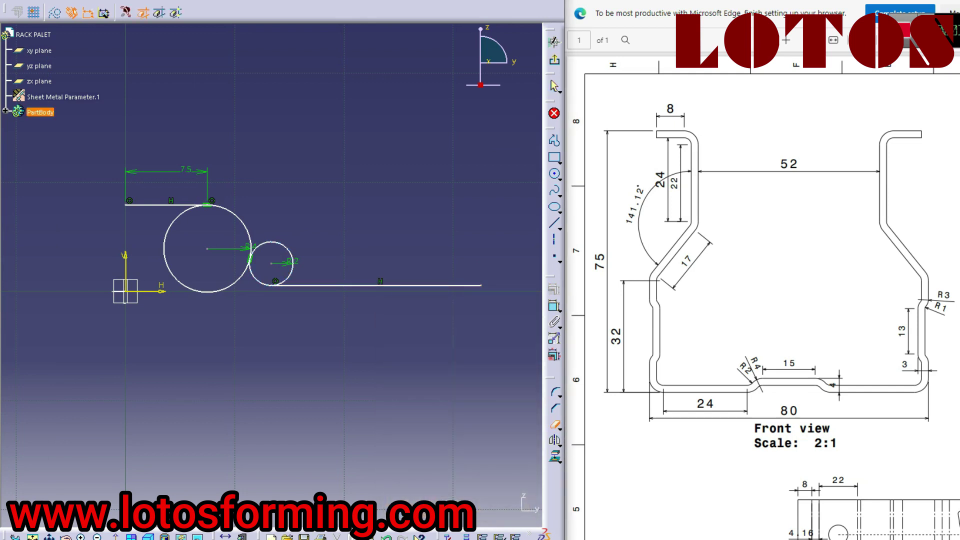
click(292, 263)
click(230, 286)
Constrain the upper line to a distance of 2 mm from the horizontal axis.
click(554, 306)
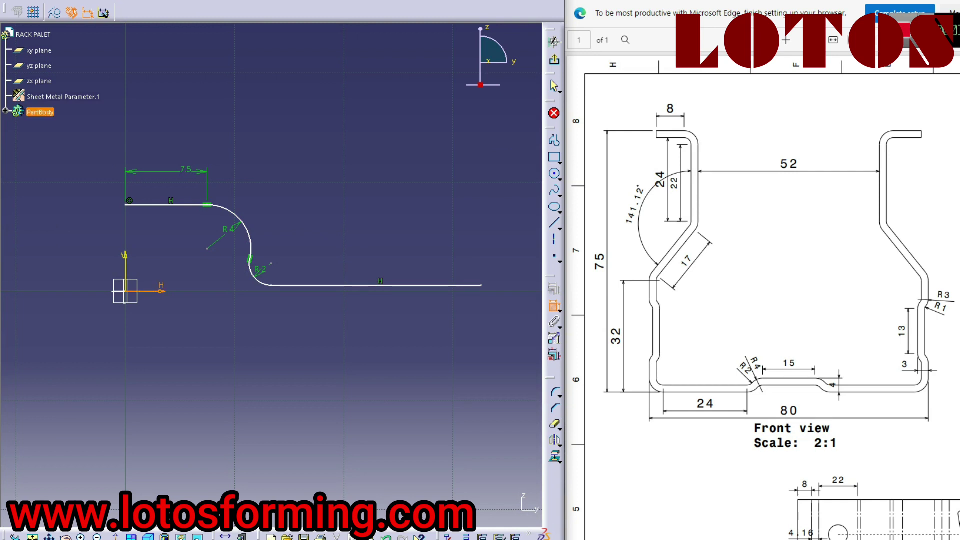
click(189, 205)
click(170, 234)
double_click(169, 234)
text(2)
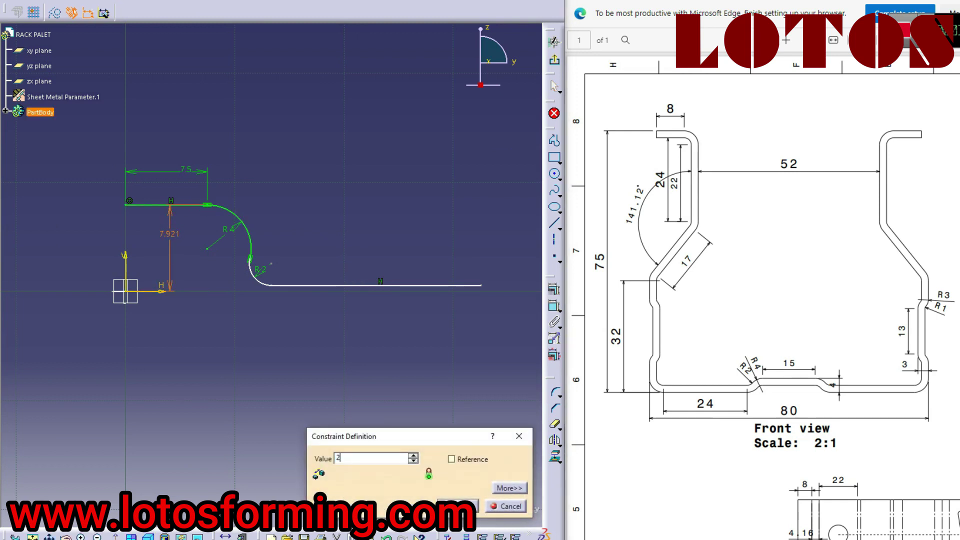
key(Return)
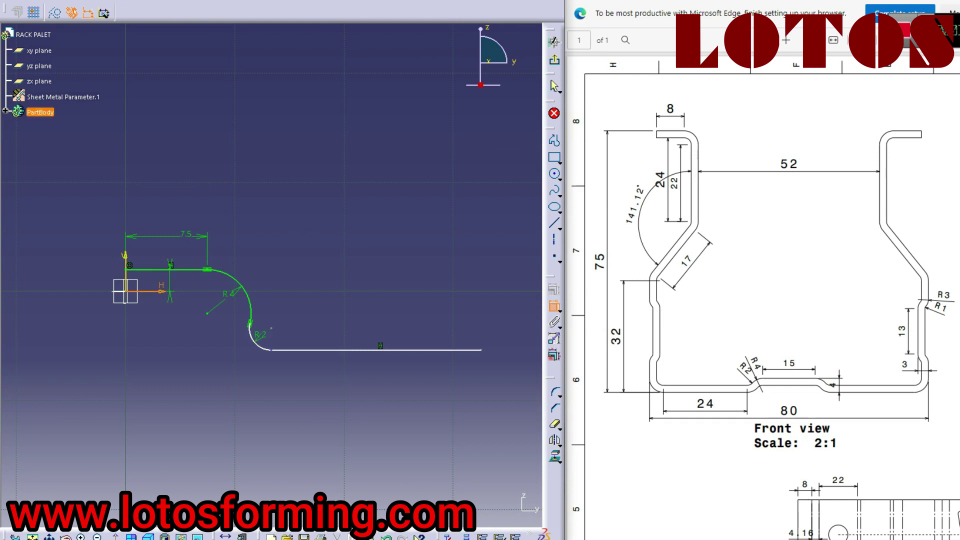
Constrain the lower line to be coincident with the horizontal axis.
click(353, 350)
right_click(356, 313)
click(392, 382)
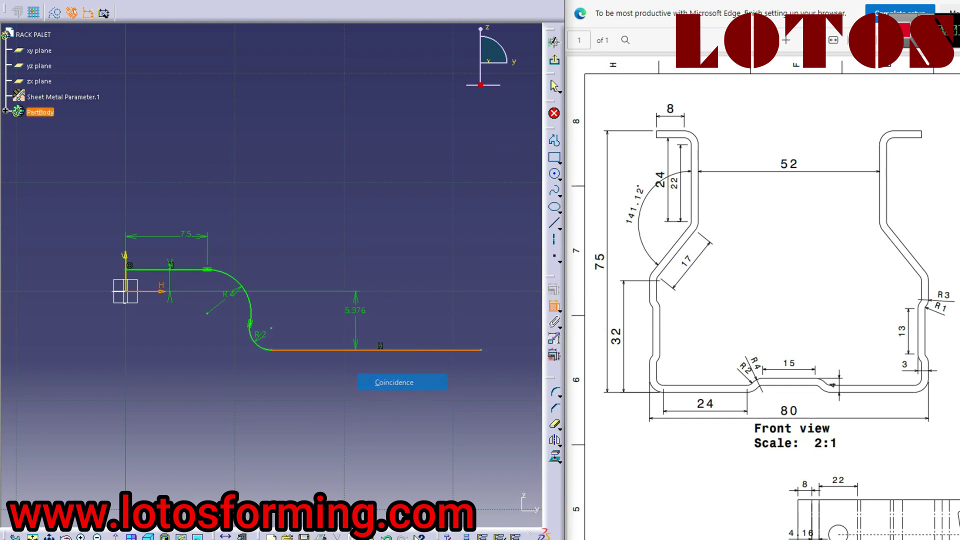
Constrain the lower line to be tangent to the 2 mm radius arc.
mouse_move(280, 300)
middle_down()
mouse_move(343, 307)
mouse_move(377, 280)
mouse_move(377, 250)
mouse_move(220, 200)
middle_up()
scroll(270, 275, down, 2)
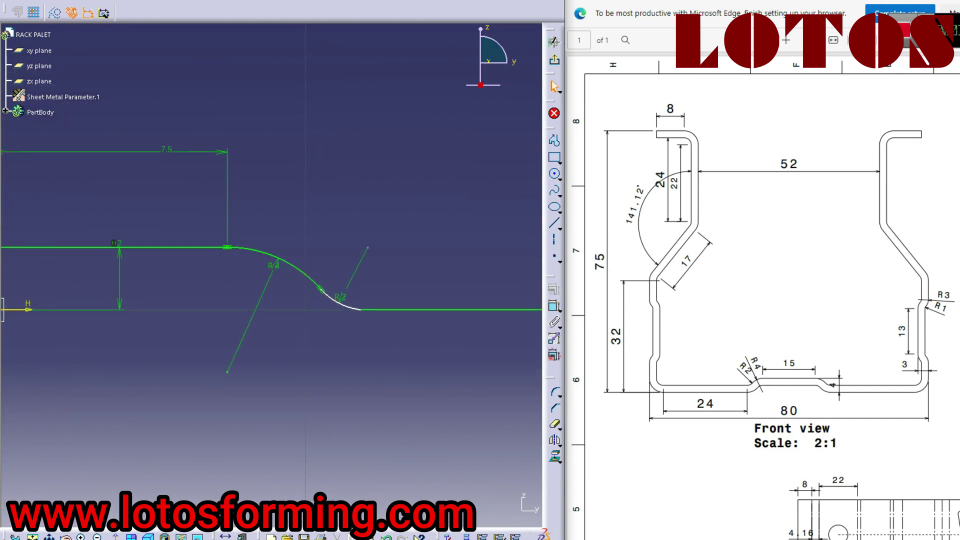
click(397, 310)
click(346, 305)
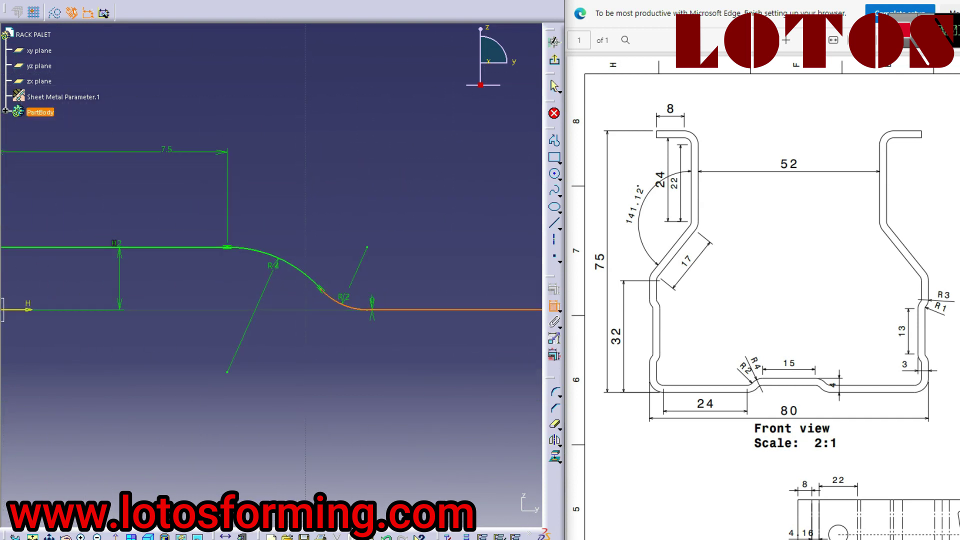
right_click(395, 299)
click(435, 367)
scroll(272, 276, down, 2)
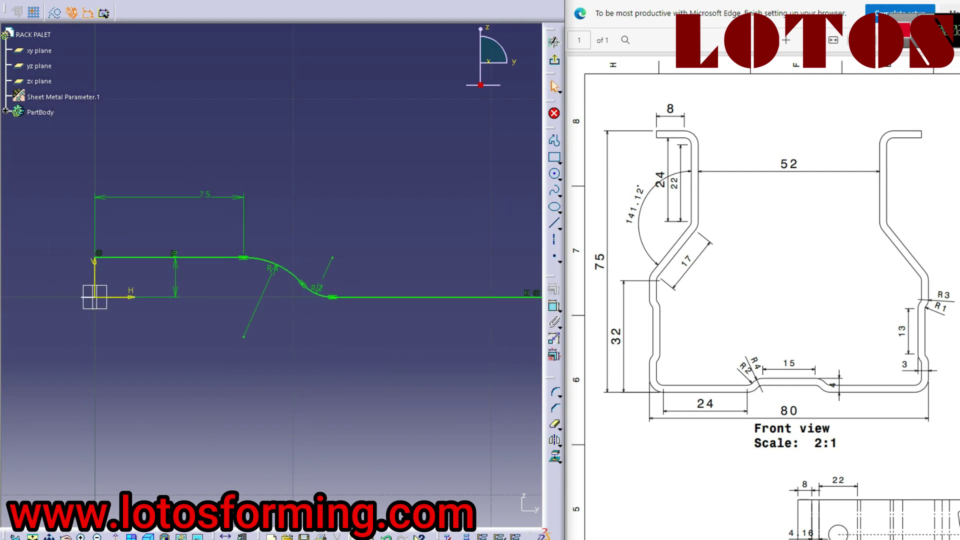
middle_drag(271, 273, 168, 266)
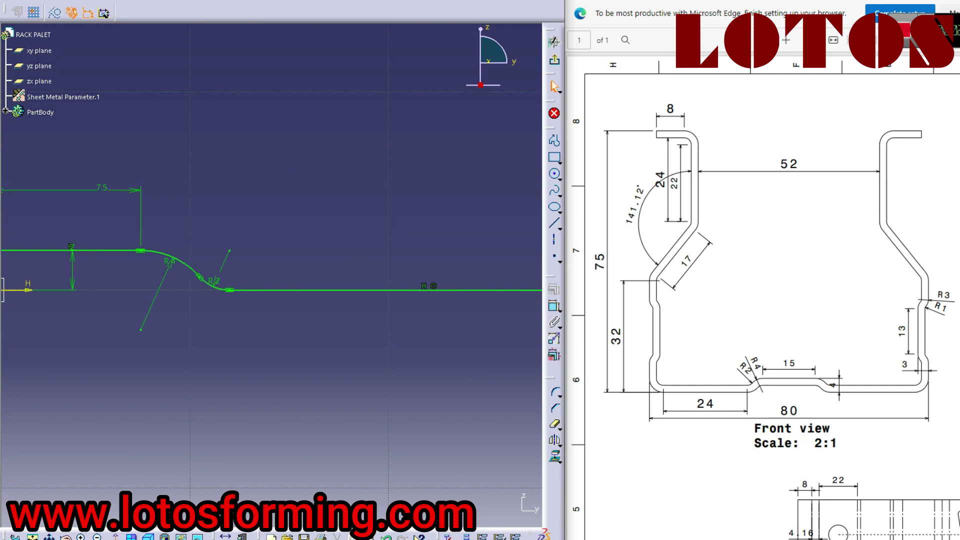
Reposition the 2 mm offset dimension and sketch a vertical line about 19 mm tall up from the lower line's free end.
drag(72, 247, 72, 264)
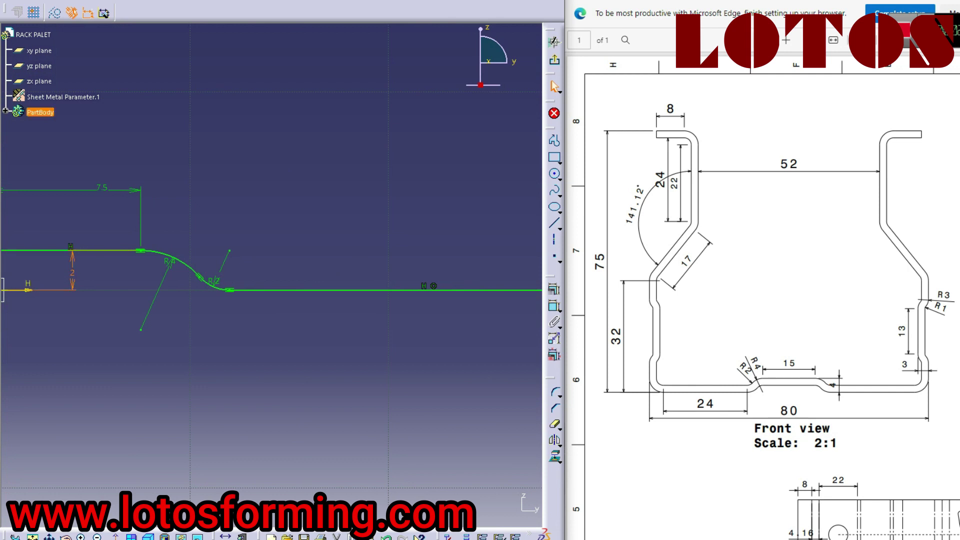
scroll(271, 275, down, 3)
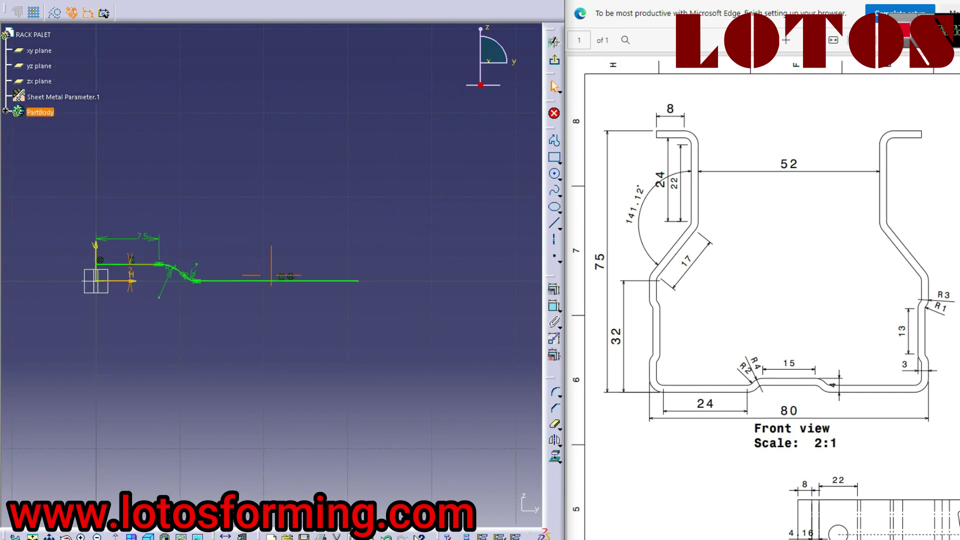
mouse_move(271, 275)
middle_down()
mouse_move(289, 300)
mouse_move(289, 280)
middle_up()
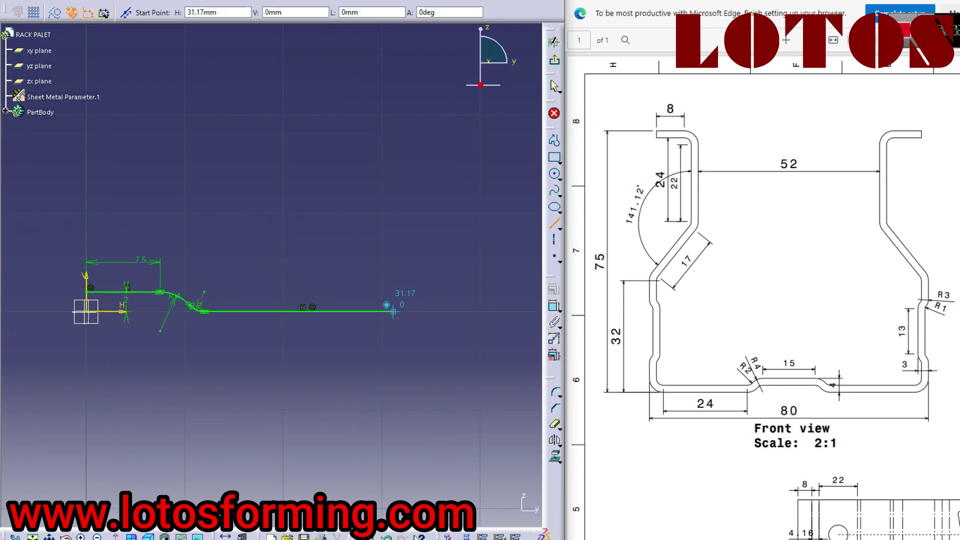
click(393, 311)
middle_drag(391, 350, 400, 335)
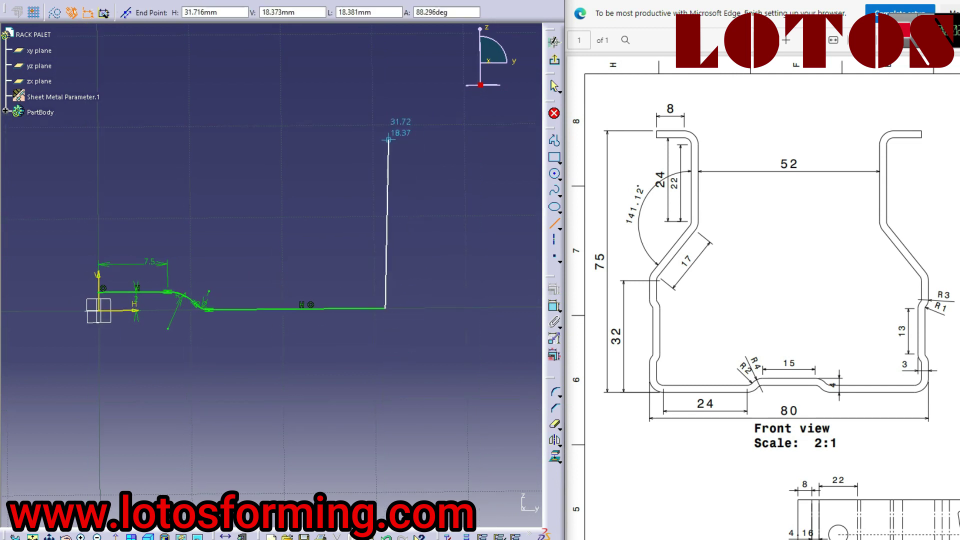
click(383, 131)
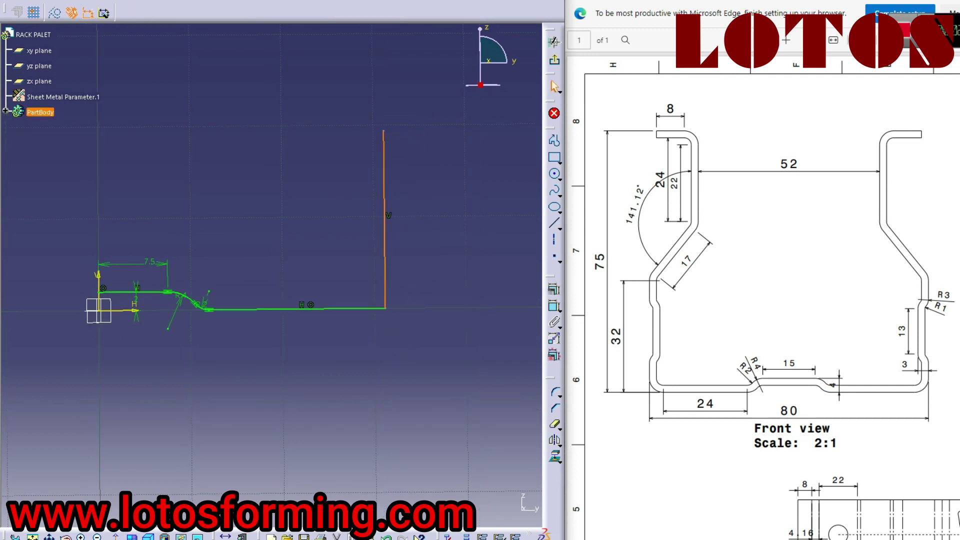
click(115, 538)
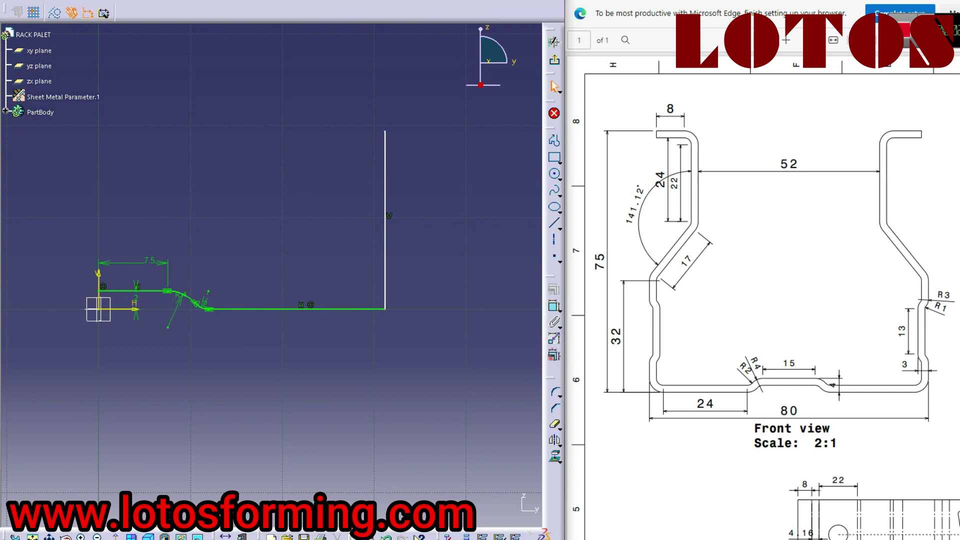
Round the corner between the lower line and the vertical line with a 2 mm radius.
click(555, 393)
click(385, 283)
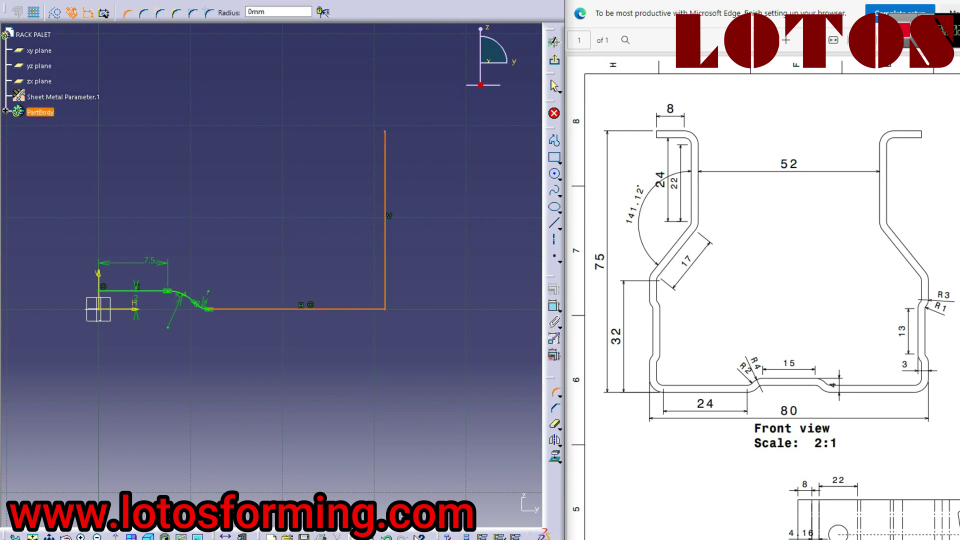
click(376, 300)
scroll(271, 275, up, 3)
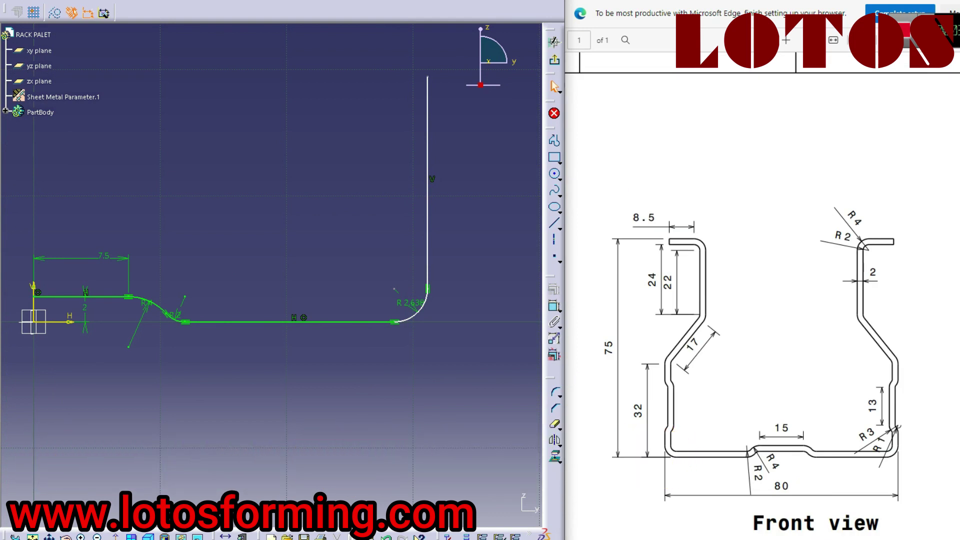
double_click(410, 303)
text(2mm)
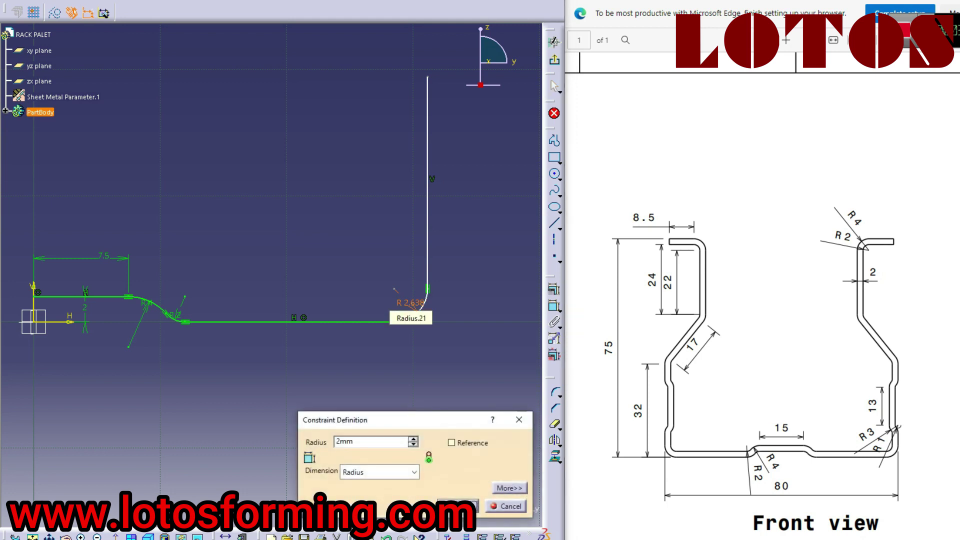
click(458, 506)
Constrain the vertical line to a distance of 38 mm from the vertical axis.
scroll(272, 266, down, 3)
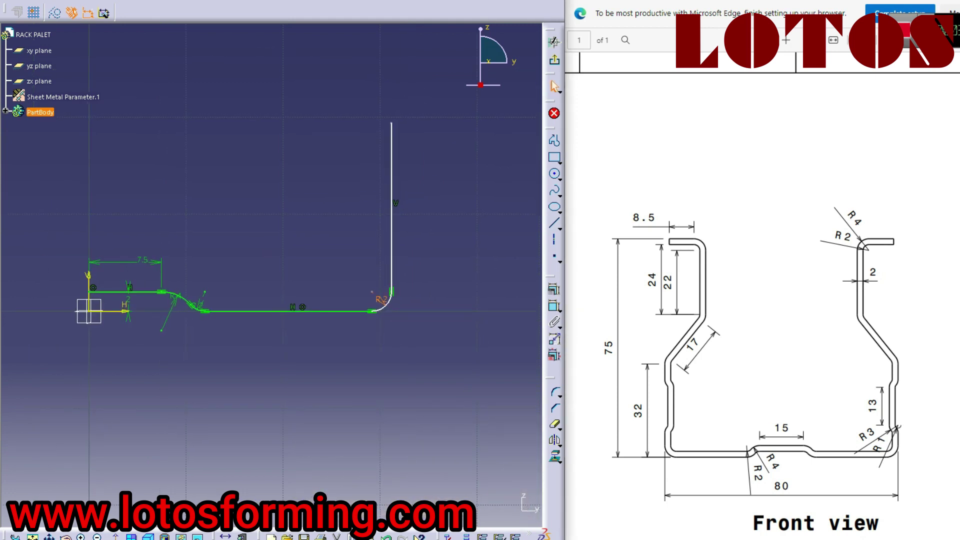
click(554, 306)
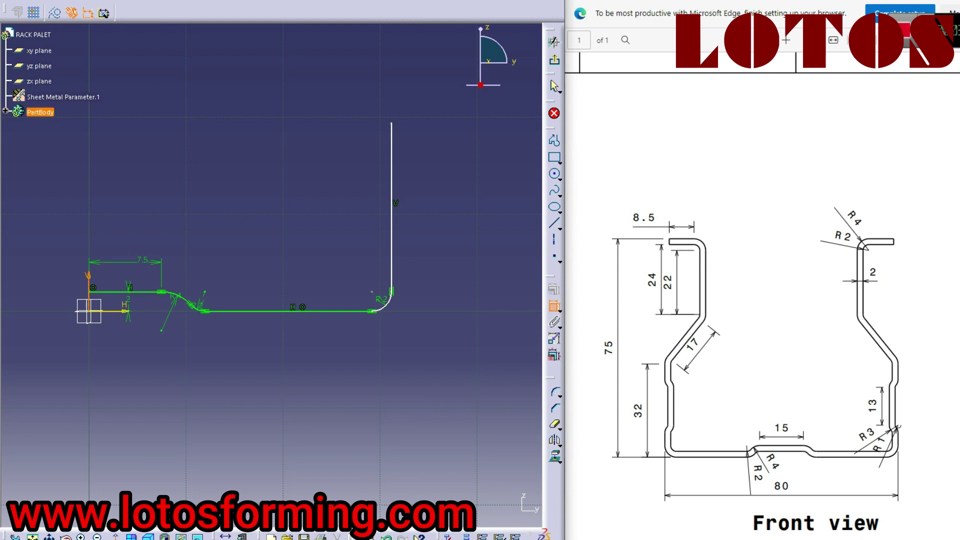
click(392, 250)
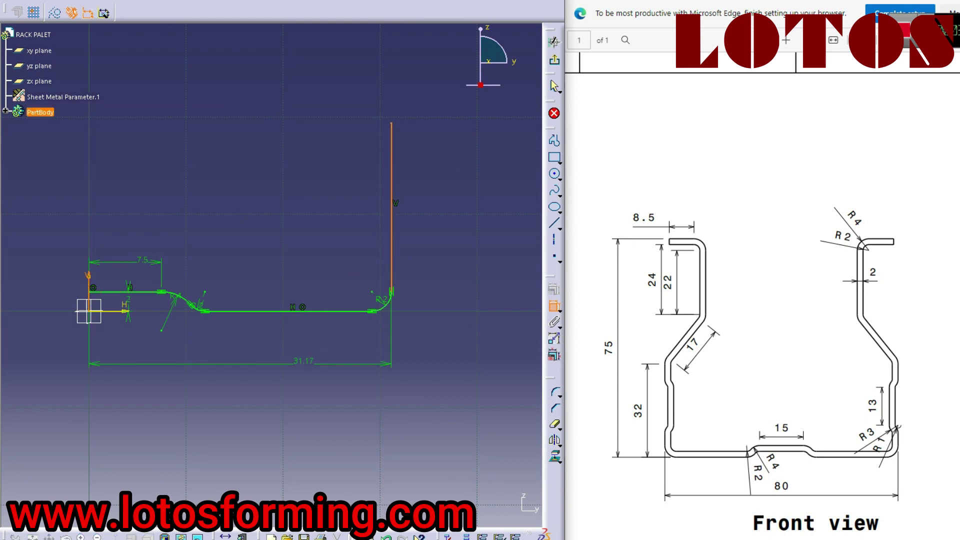
click(303, 364)
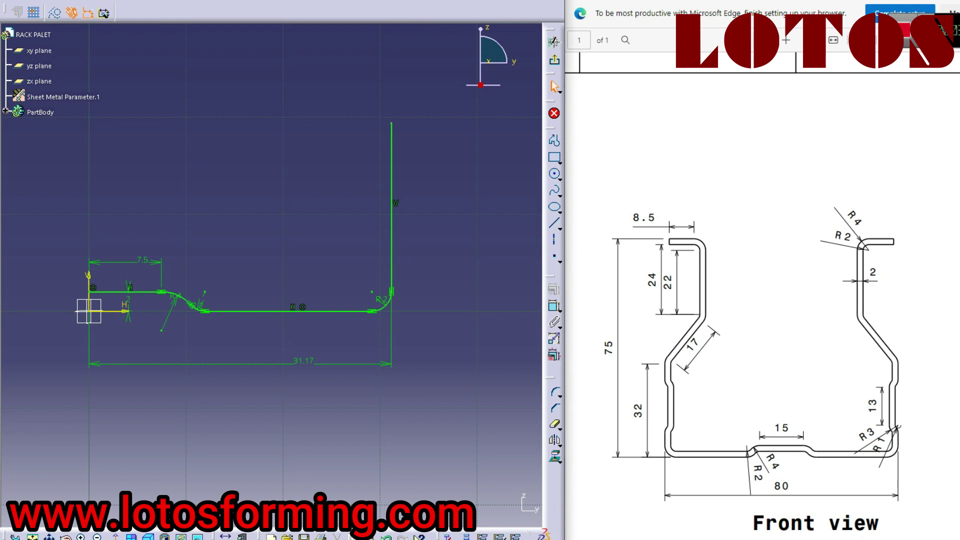
double_click(303, 361)
text(38)
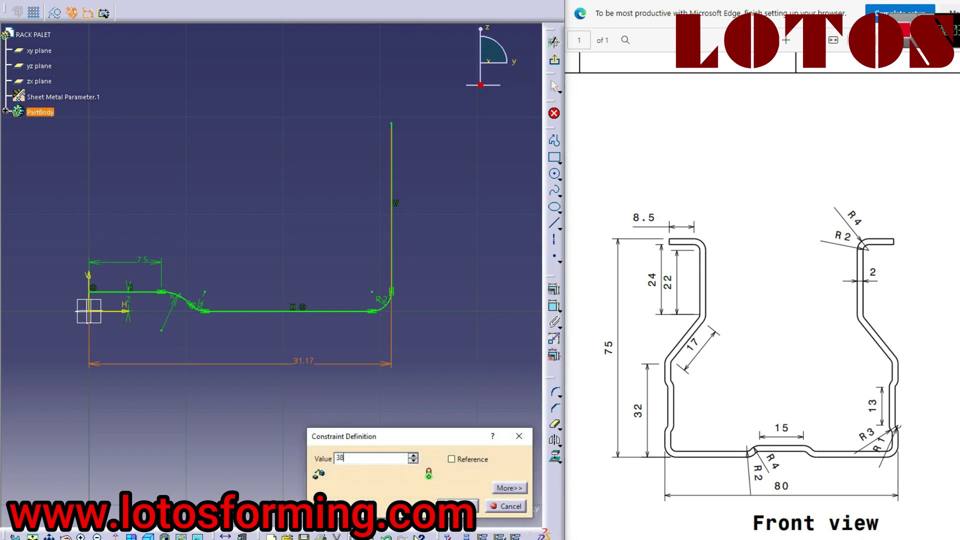
key(Return)
mouse_move(320, 363)
ctrl+middle_down()
mouse_move(320, 398)
mouse_move(257, 438)
ctrl+middle_up()
ctrl+middle_drag(256, 438, 256, 406)
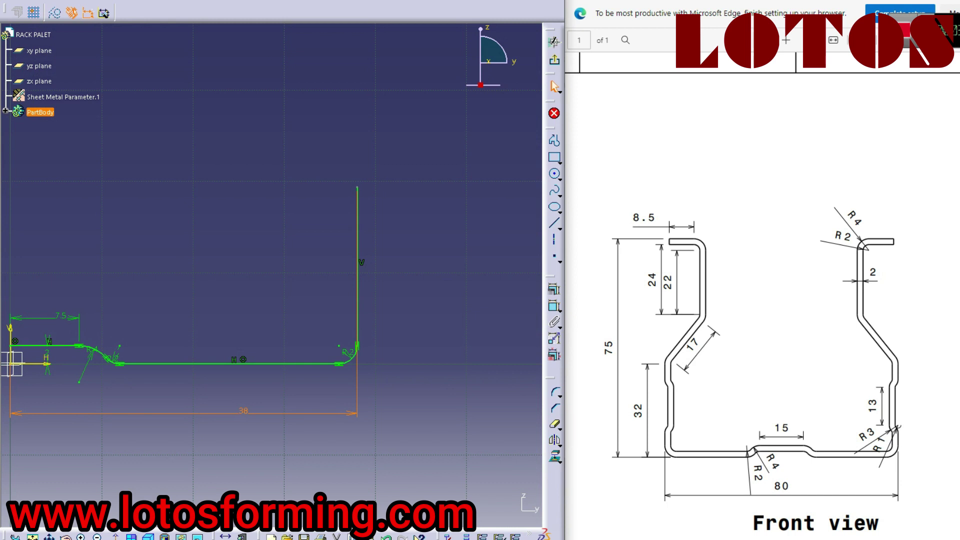
Sketch a second vertical line about 13 mm long, above and slightly inward of the first vertical line.
middle_drag(257, 406, 219, 413)
ctrl+middle_drag(219, 413, 219, 395)
ctrl+scroll(900, 434, up, 5)
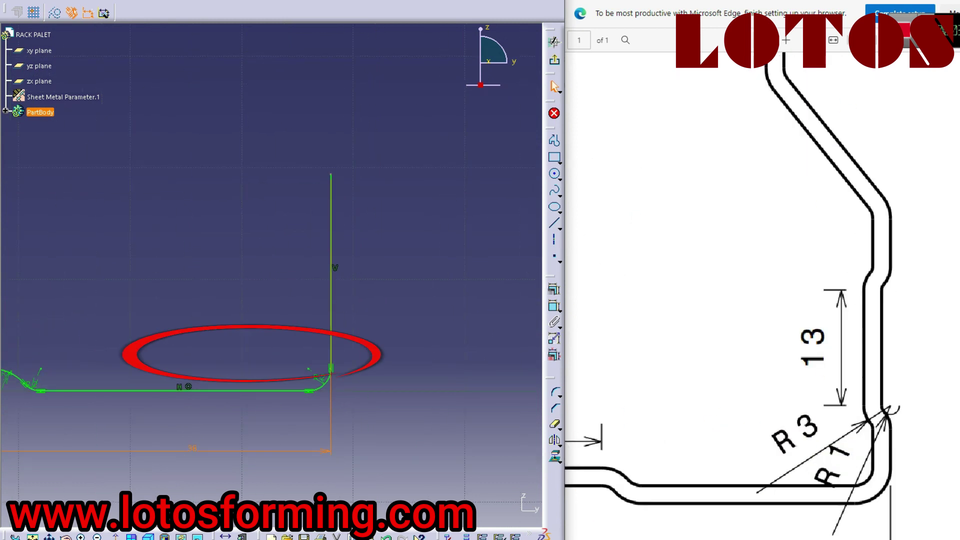
ctrl+scroll(905, 434, up, 2)
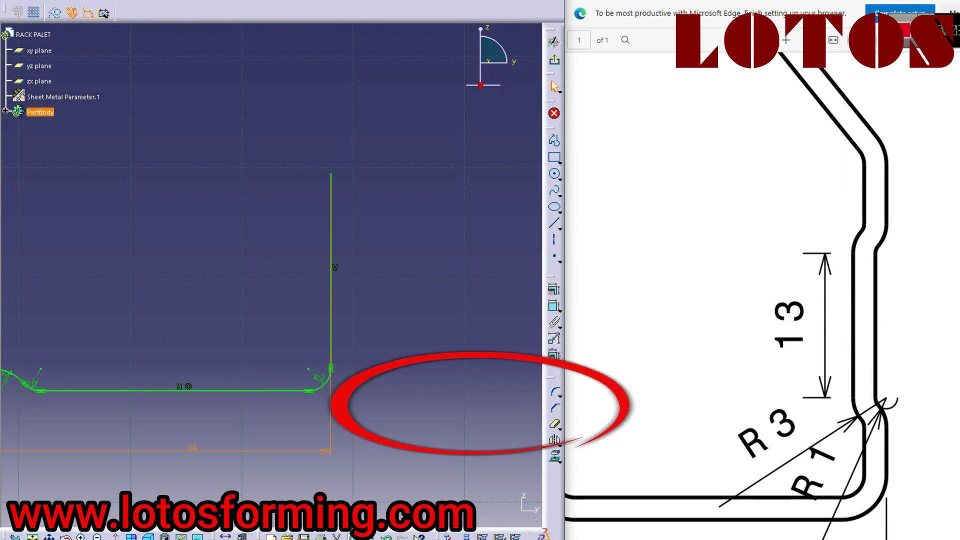
click(554, 173)
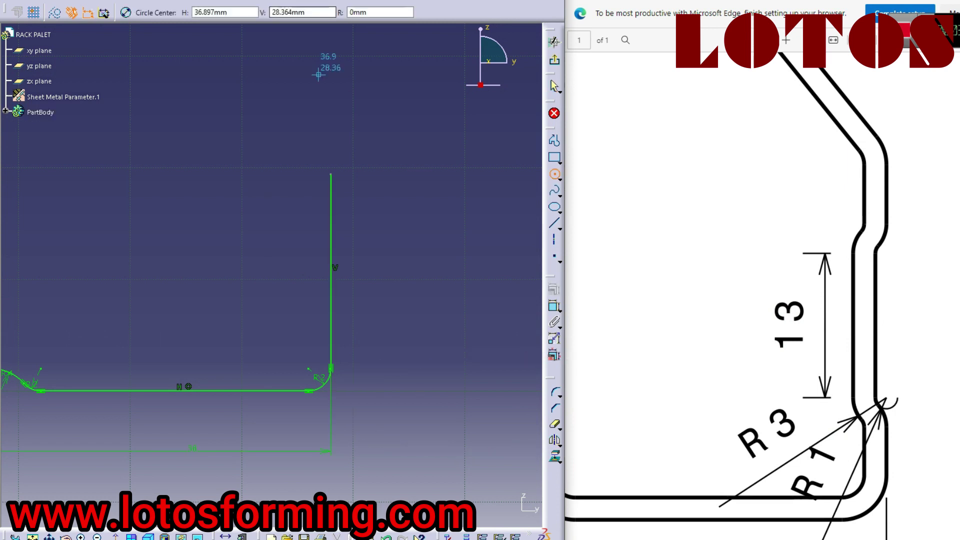
click(554, 223)
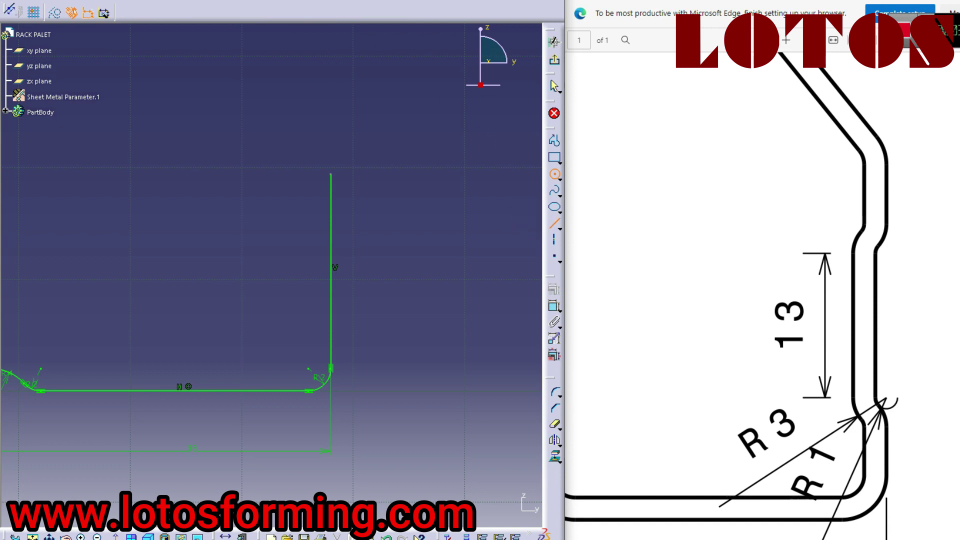
middle_drag(292, 162, 343, 254)
click(344, 253)
click(344, 111)
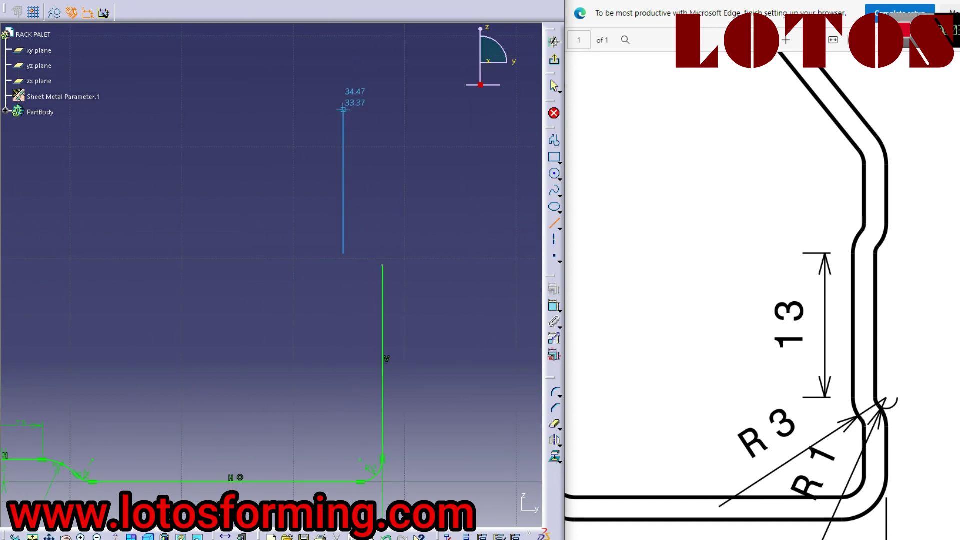
Draw a 1 mm radius circle on the inner side of the first vertical line, tangent at its upper end.
click(554, 174)
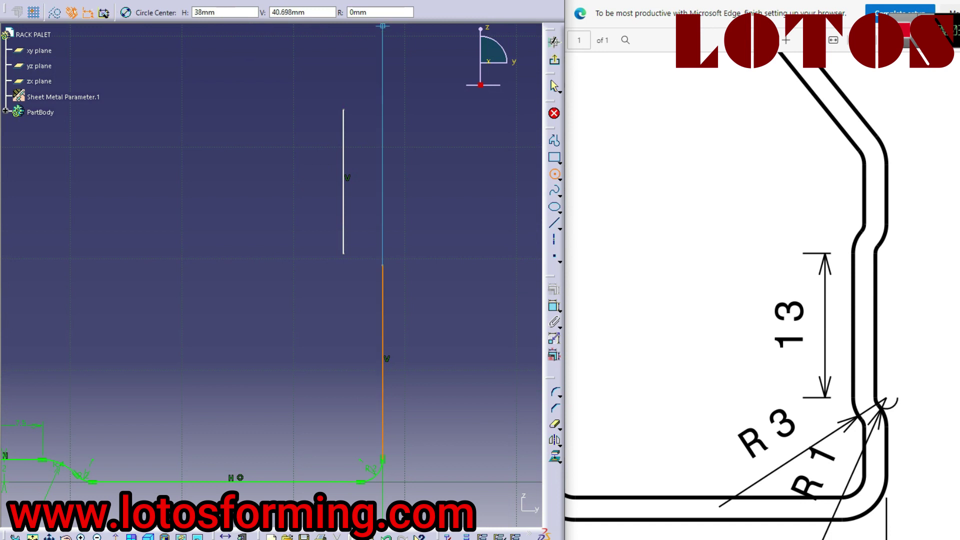
drag(382, 13, 334, 13)
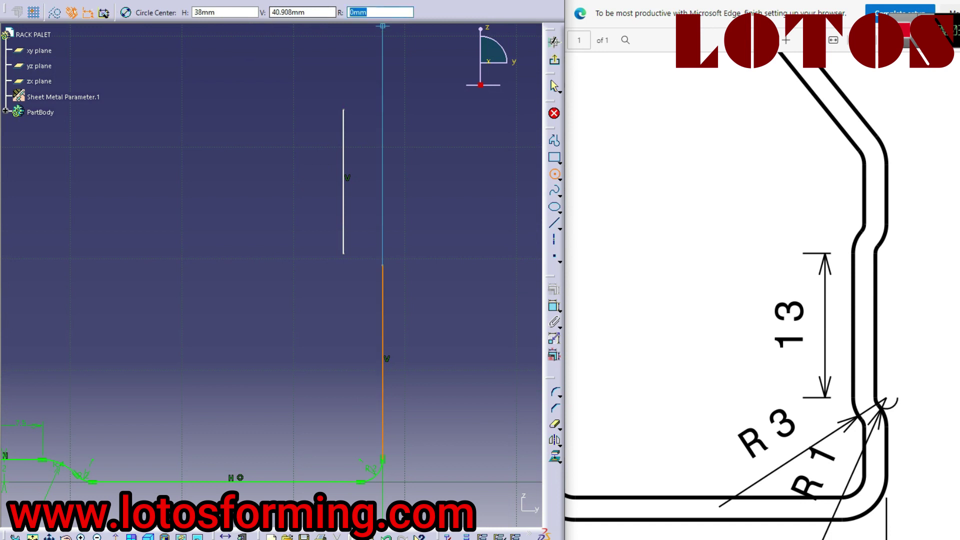
text(1)
middle_drag(350, 285, 358, 220)
middle_drag(435, 273, 222, 278)
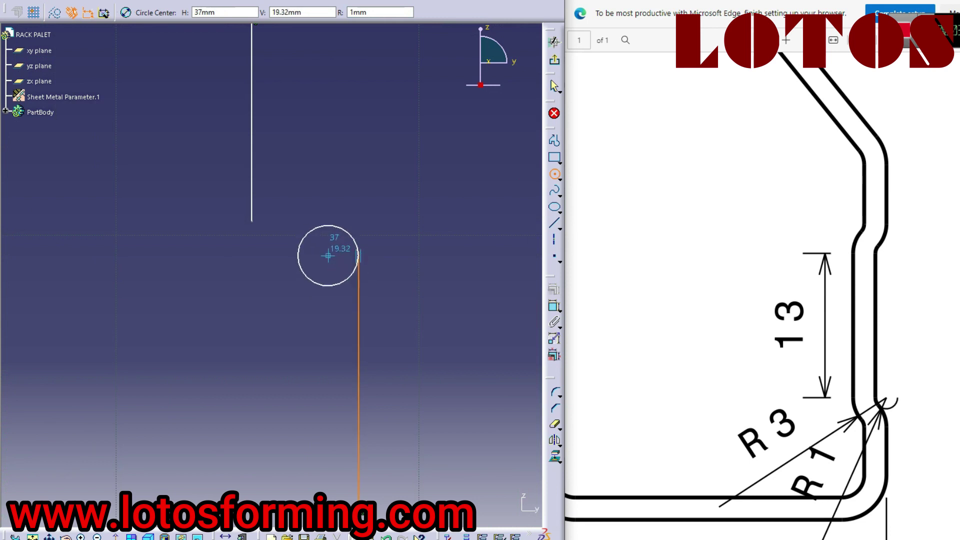
click(358, 253)
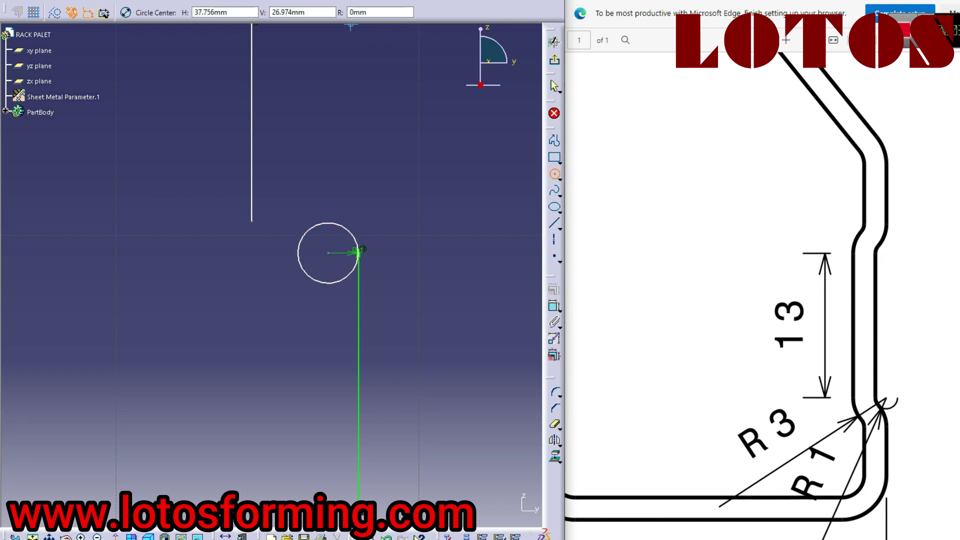
Draw a 3 mm radius circle tangent to both the second vertical line and the 1 mm radius circle.
drag(371, 13, 260, 13)
text(3)
key(Return)
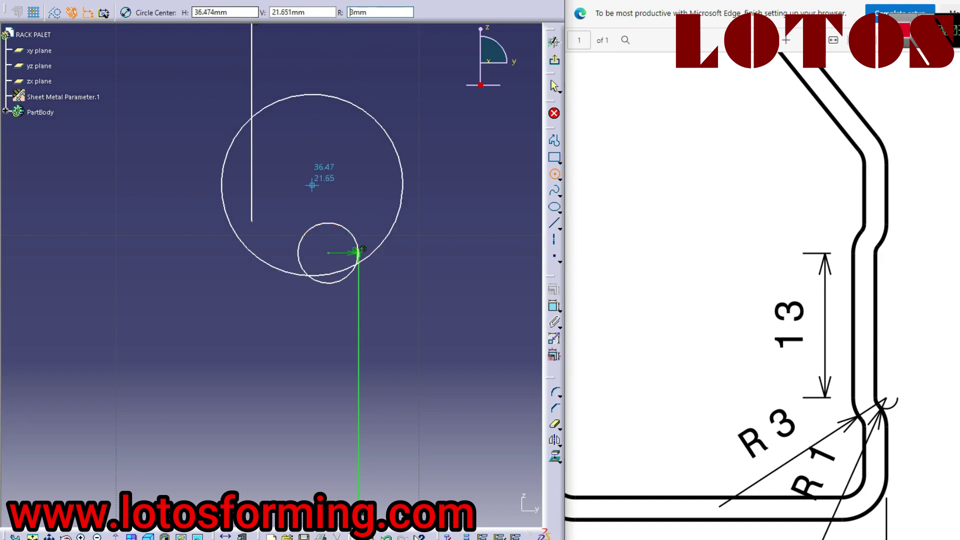
click(343, 132)
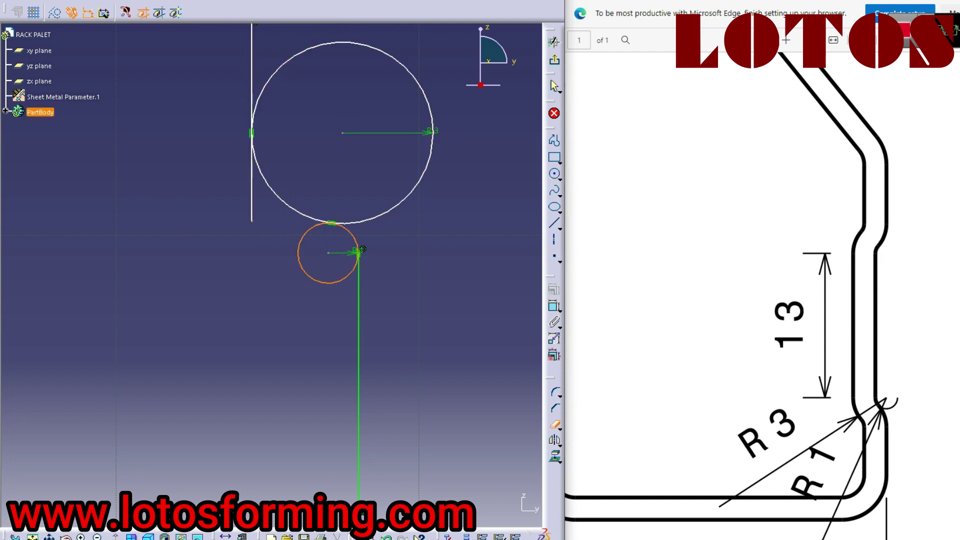
Trim both circles and the second vertical line's excess lower end, leaving only the S-shaped arcs joining the two vertical lines.
click(306, 273)
click(406, 197)
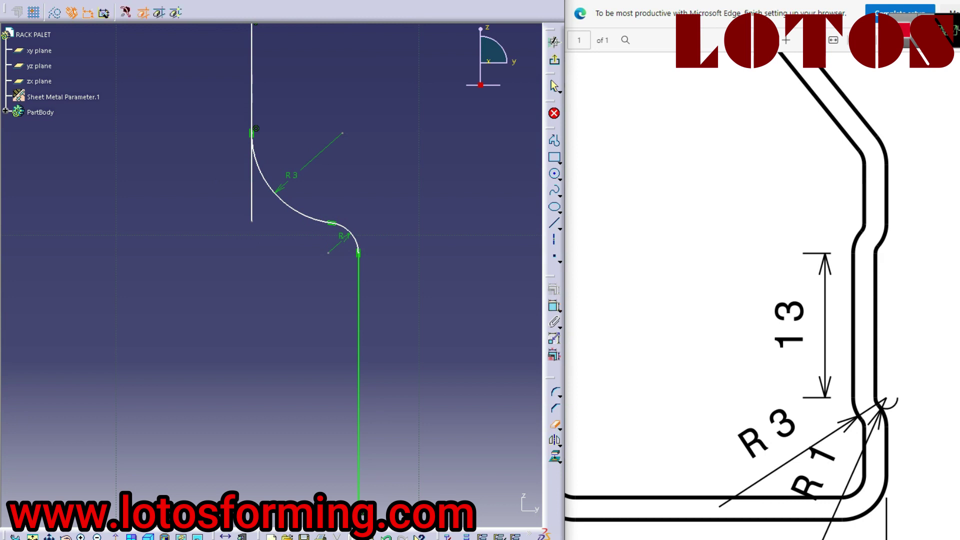
click(252, 186)
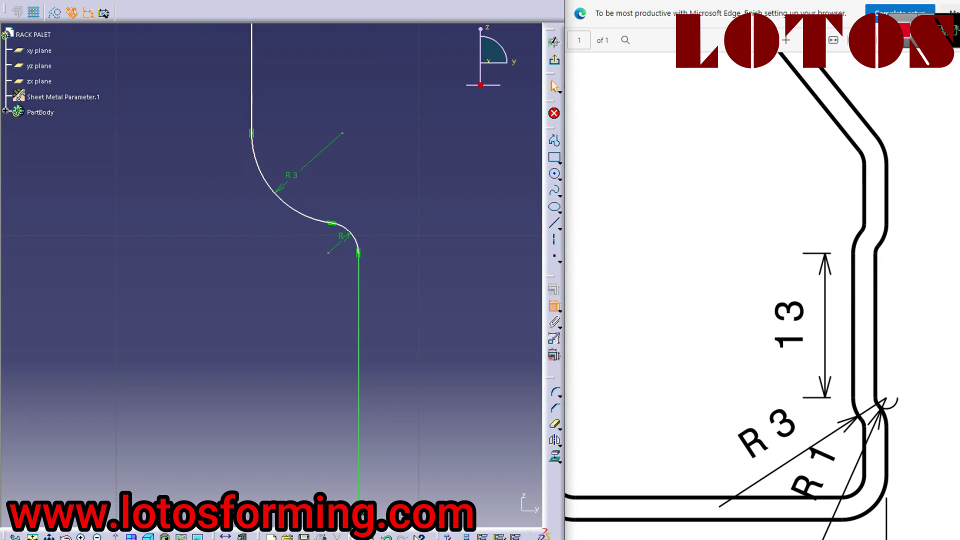
Constrain the horizontal distance between the two vertical lines to 1 mm.
click(555, 307)
click(358, 268)
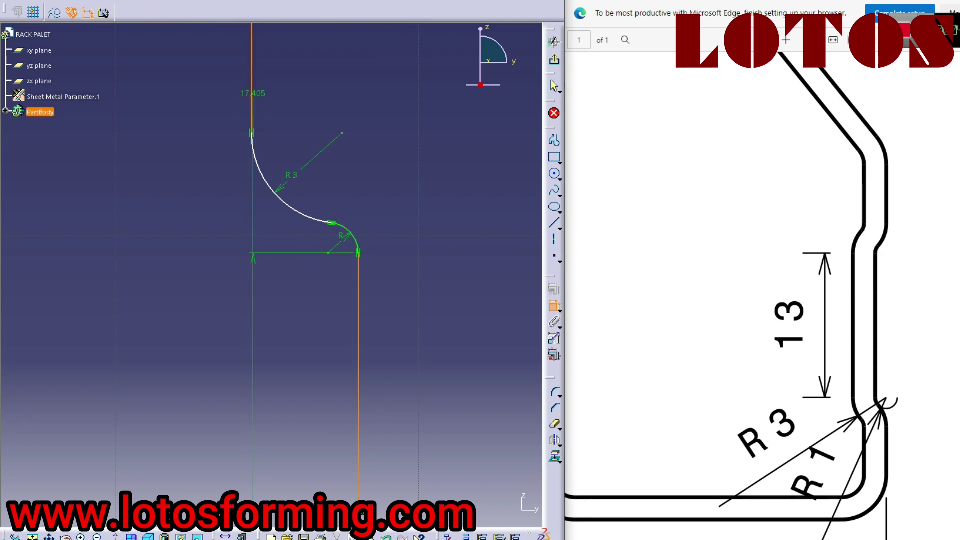
click(252, 94)
click(291, 280)
double_click(291, 278)
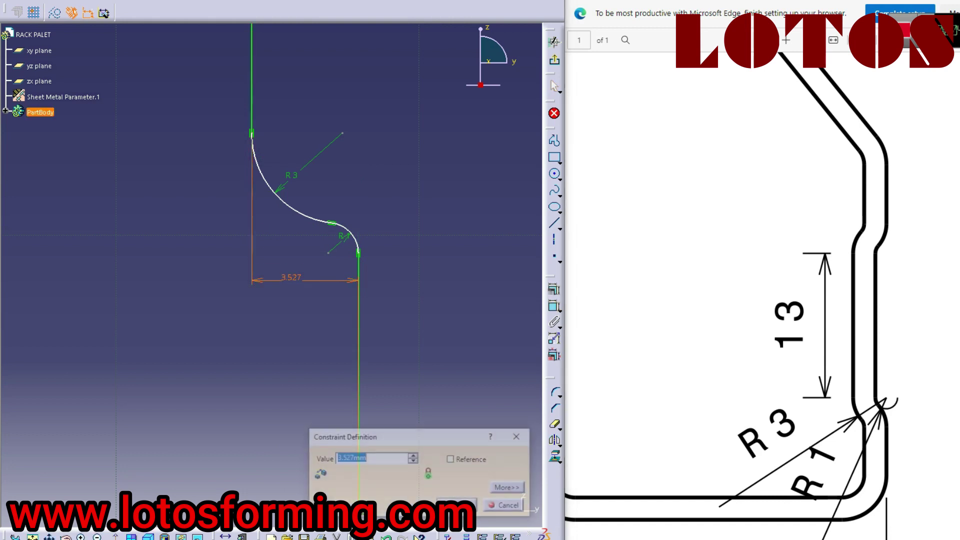
text(1)
key(Return)
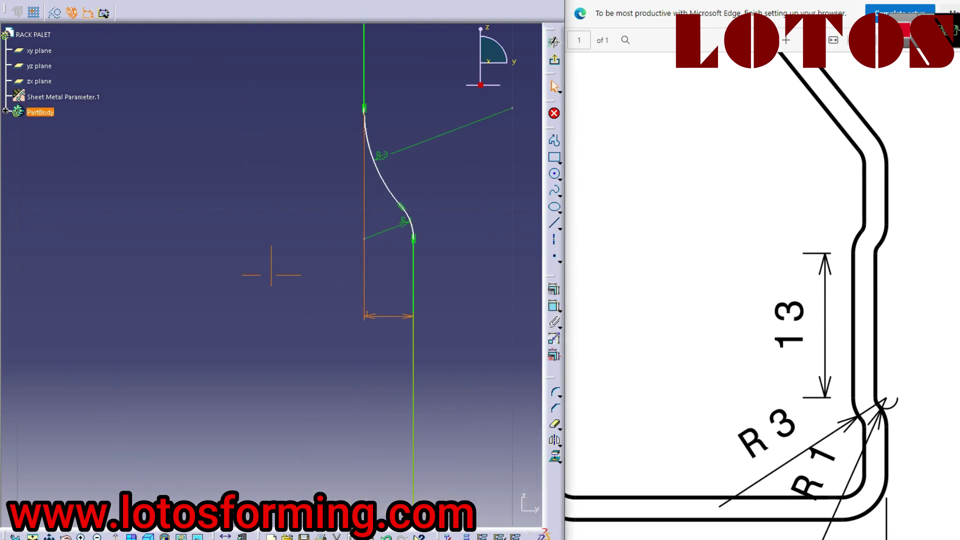
mouse_move(292, 279)
ctrl+middle_down()
mouse_move(291, 320)
mouse_move(269, 288)
ctrl+middle_up()
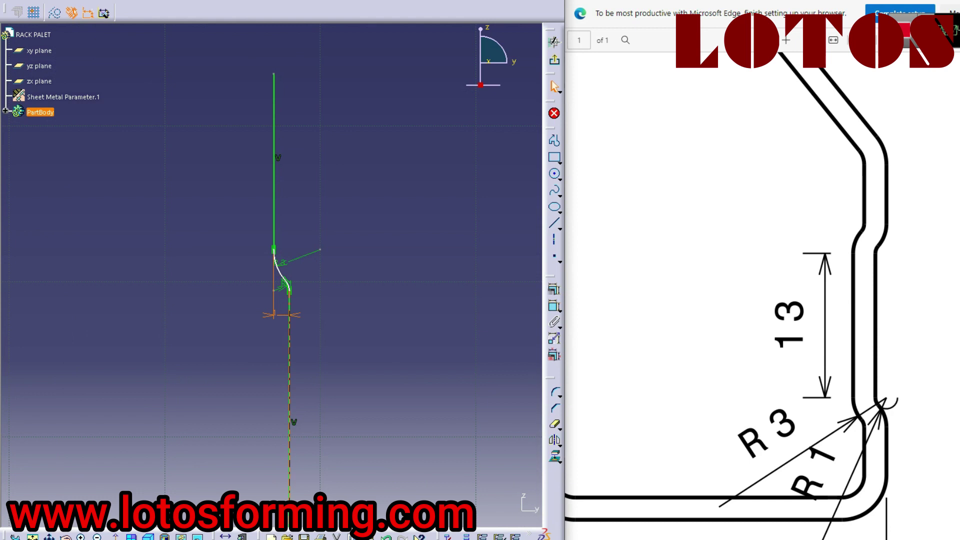
drag(279, 272, 307, 272)
click(310, 274)
Draw a vertical line about 7 mm long just above and outward of the inset vertical line's upper end.
middle_drag(310, 274, 319, 373)
scroll(271, 274, up, 1)
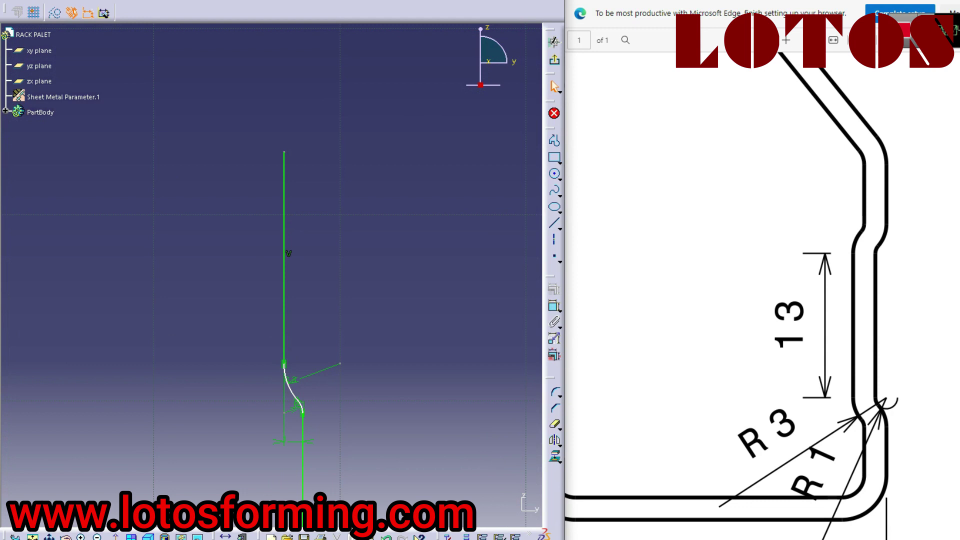
click(554, 223)
scroll(350, 234, up, 3)
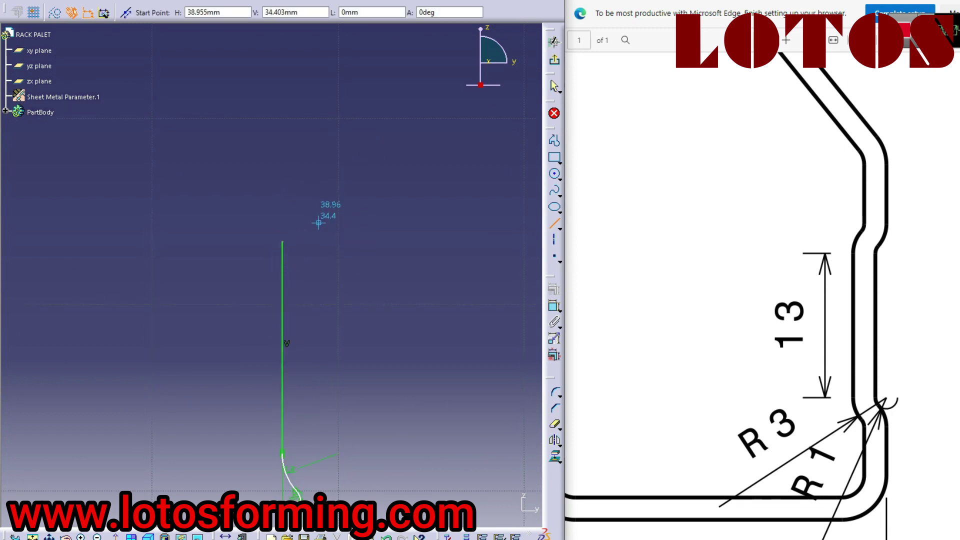
click(322, 226)
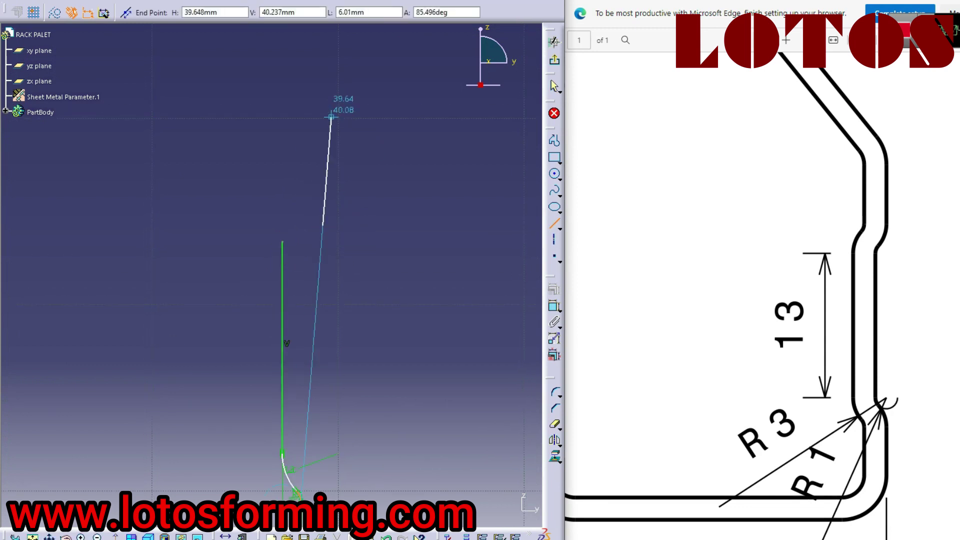
click(322, 92)
Make the new upper vertical line coincident with the lower outer vertical line.
middle_drag(364, 339, 376, 222)
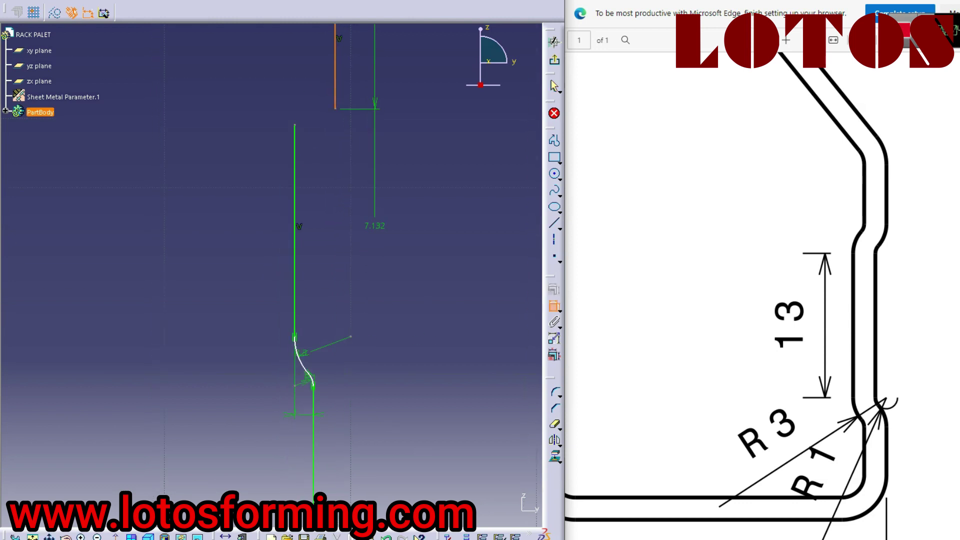
click(314, 414)
right_click(374, 414)
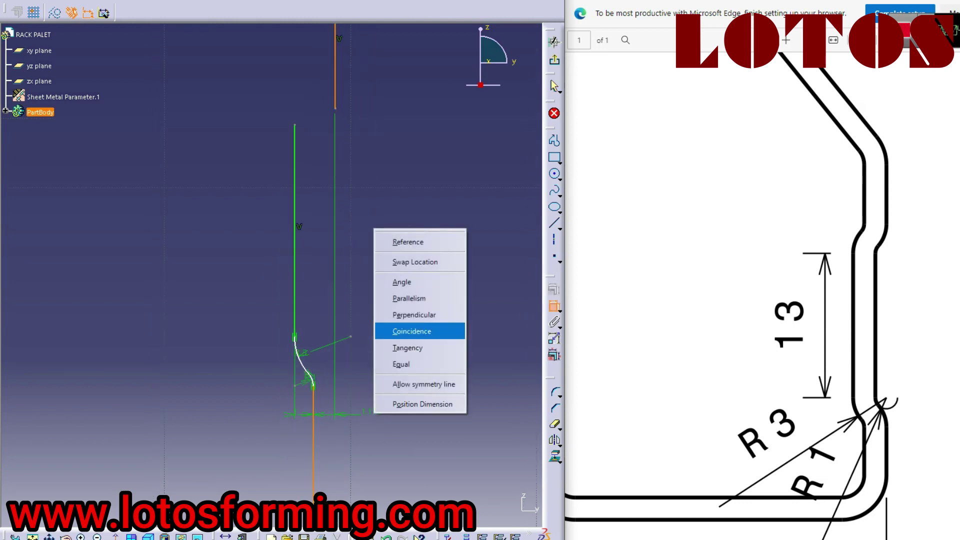
click(412, 331)
middle_drag(370, 240, 385, 324)
ctrl+middle_drag(385, 324, 385, 300)
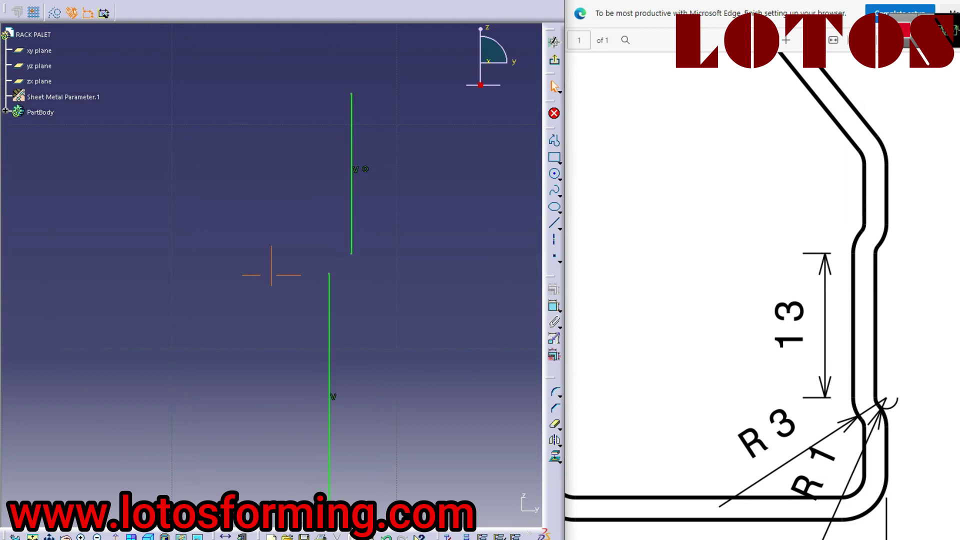
Draw a 3 mm radius circle on the outer side of the inset vertical line, tangent at its upper end.
click(554, 174)
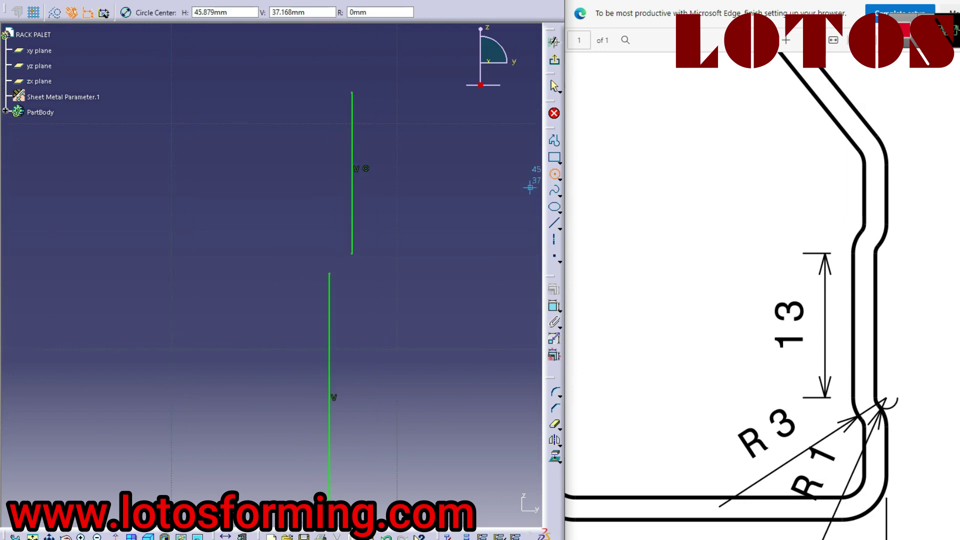
text(3)
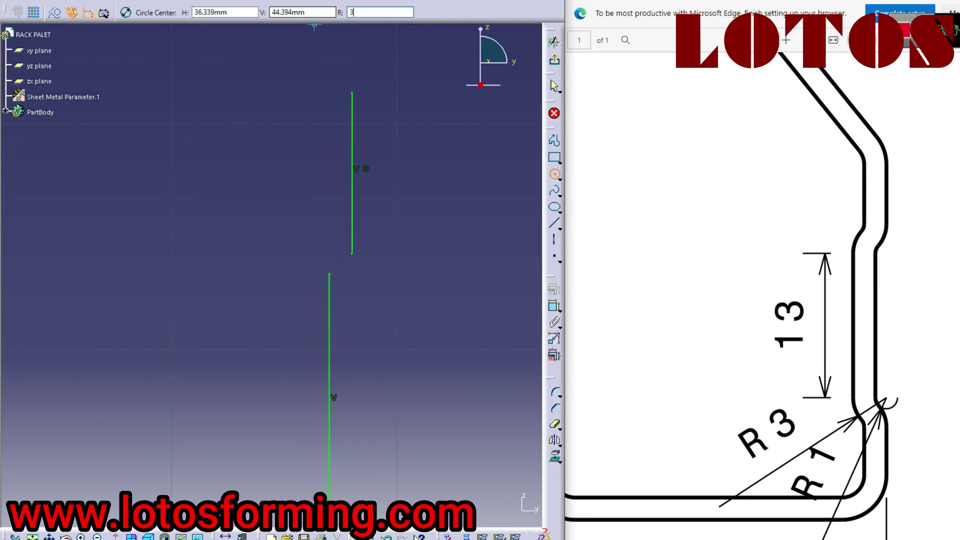
key(Return)
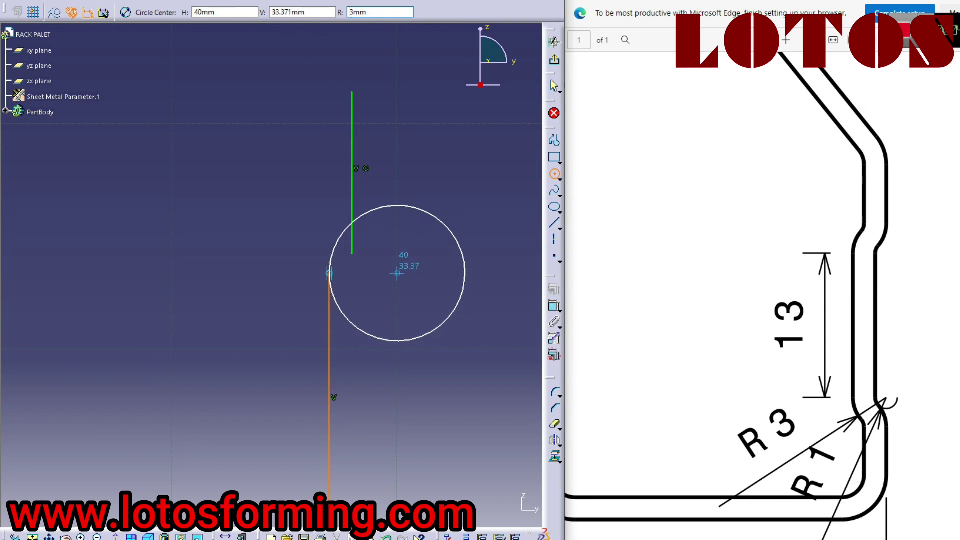
click(397, 273)
Draw a 1 mm radius circle on the inner side of the upper vertical line, tangent to that line and the 3 mm radius circle.
click(554, 174)
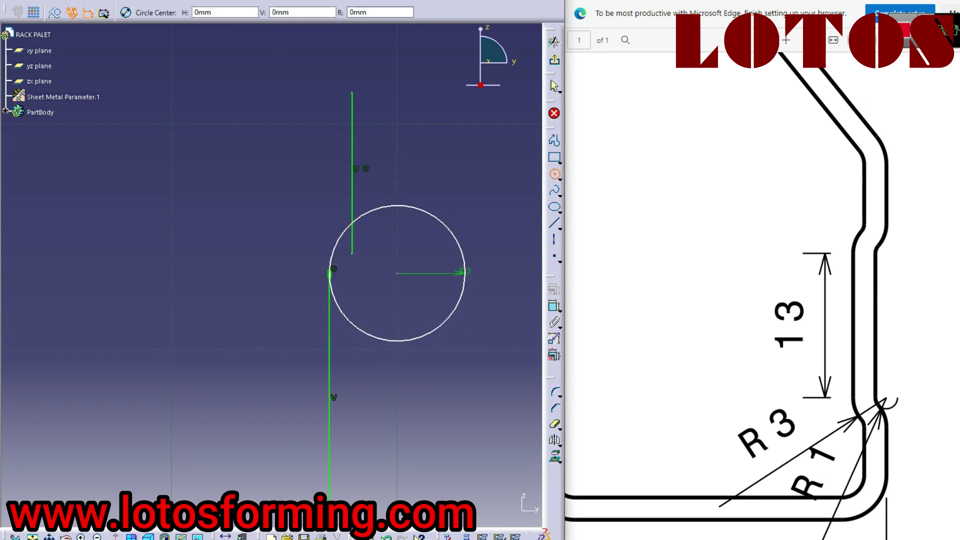
drag(375, 13, 326, 12)
text(1)
key(Return)
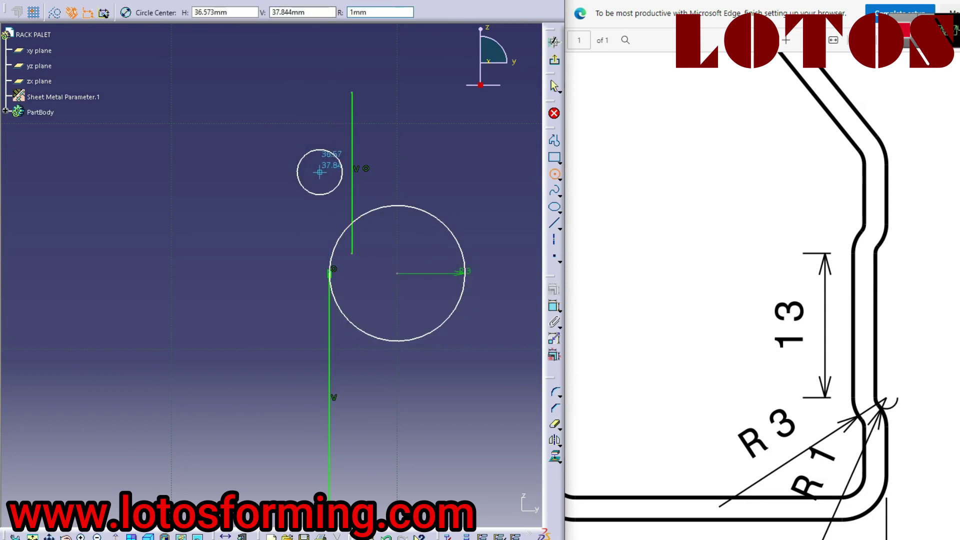
click(329, 214)
click(329, 214)
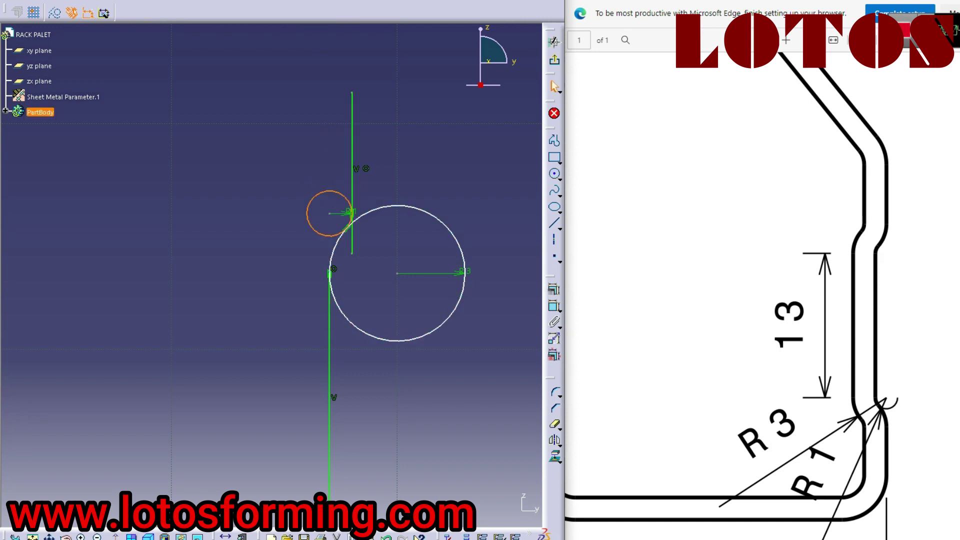
Trim both circles and the upper vertical line's excess lower end, leaving only the S-shaped arcs joining it to the inset line.
double_click(555, 425)
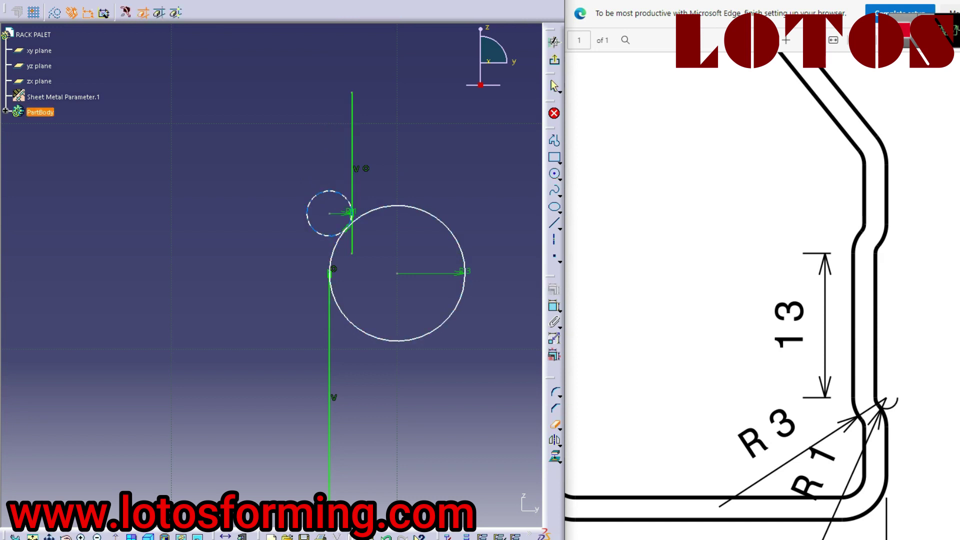
click(320, 193)
click(383, 207)
ctrl+middle_drag(383, 280, 383, 220)
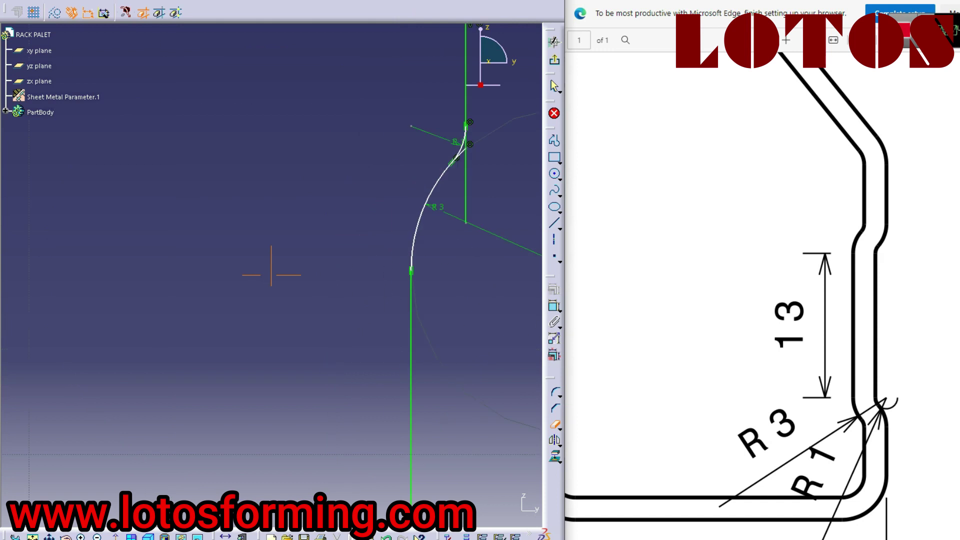
middle_drag(480, 165, 345, 285)
click(402, 271)
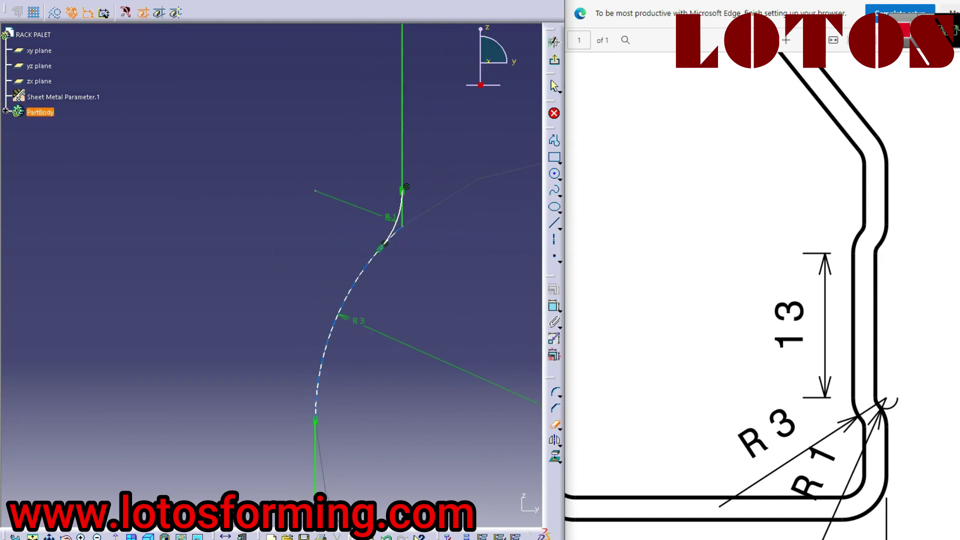
click(393, 236)
click(402, 212)
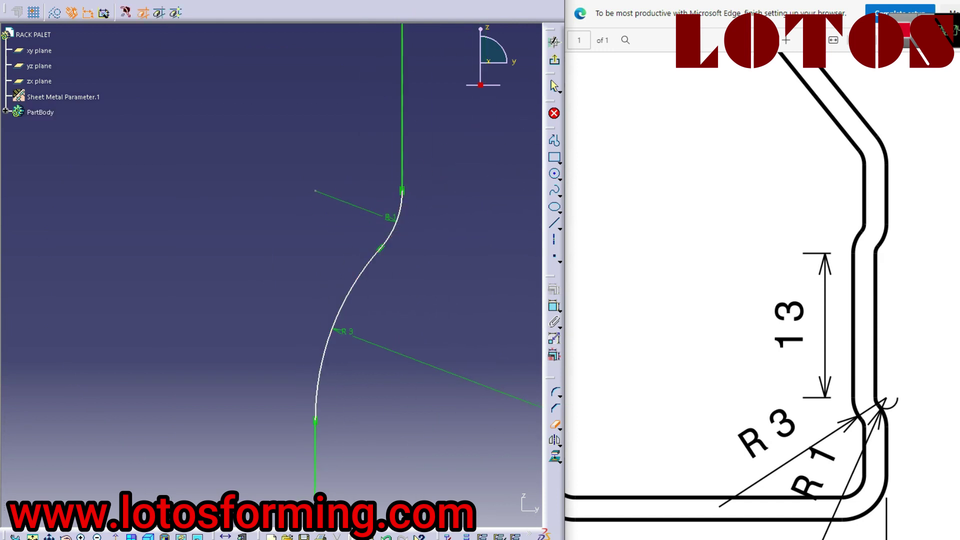
key(Escape)
Constrain the length of the inset vertical line between the two S-bends to 13 mm.
mouse_move(396, 215)
ctrl+middle_down()
mouse_move(395, 300)
mouse_move(402, 200)
ctrl+middle_up()
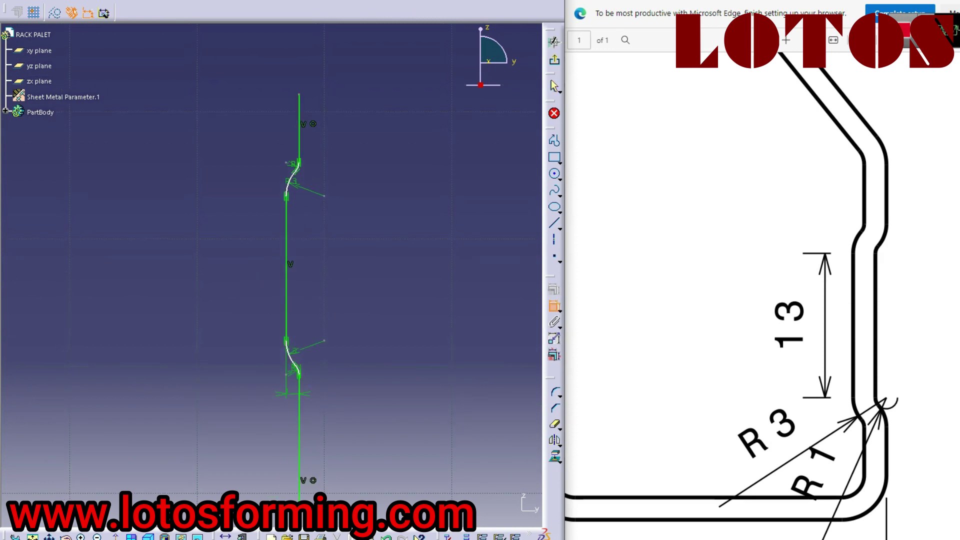
click(287, 269)
click(263, 251)
double_click(263, 251)
text(1)
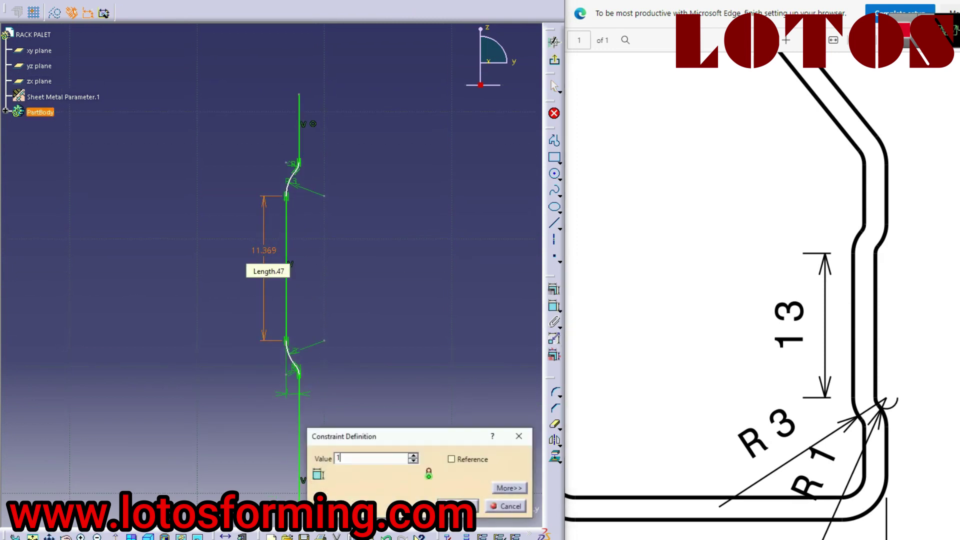
text(3mm)
key(Return)
Examine the reference drawing for the shape and dimensions of the sloped section and upper flange above the inset side wall.
mouse_move(263, 251)
ctrl+middle_down()
mouse_move(263, 318)
mouse_move(263, 280)
ctrl+middle_up()
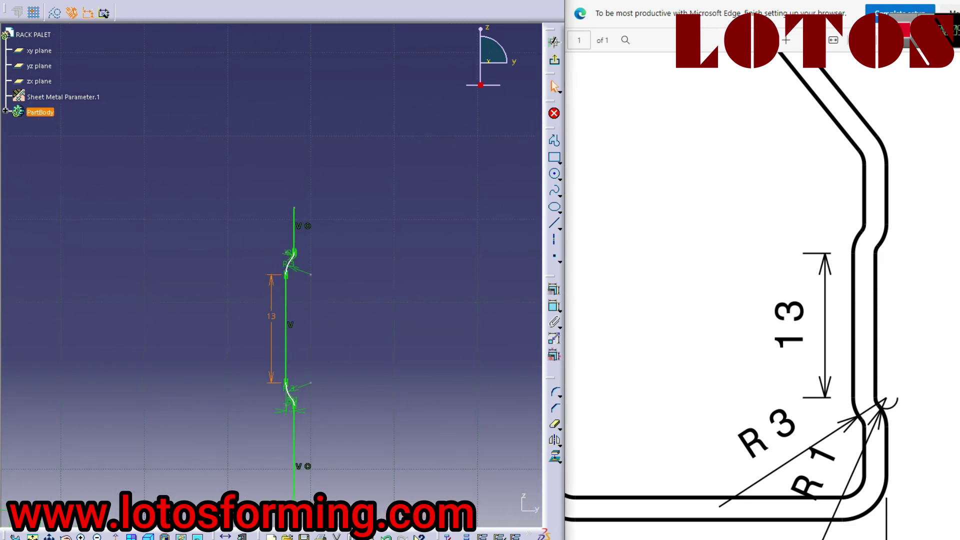
ctrl+scroll(772, 259, down, 5)
scroll(763, 295, left, 5)
key(ctrl+plus)
key(ctrl+plus)
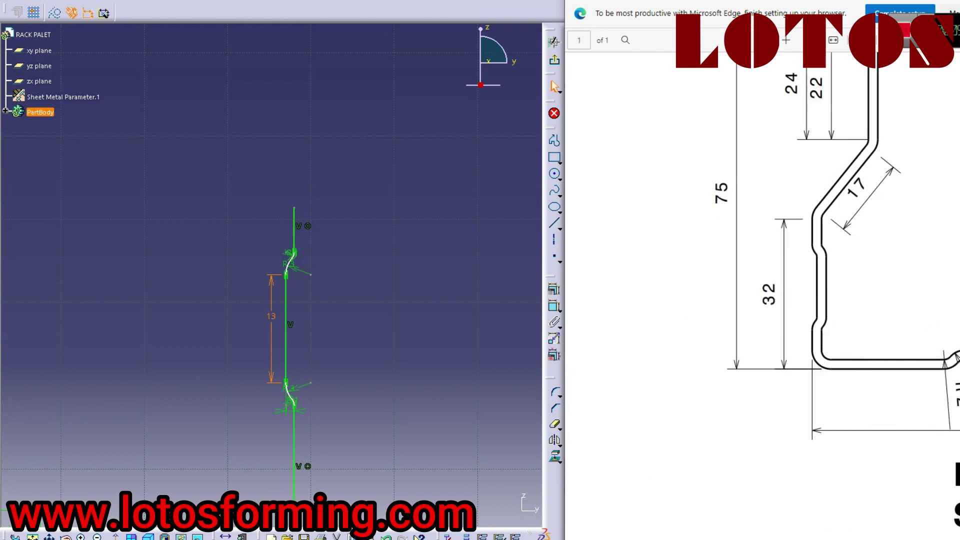
scroll(763, 295, right, 4)
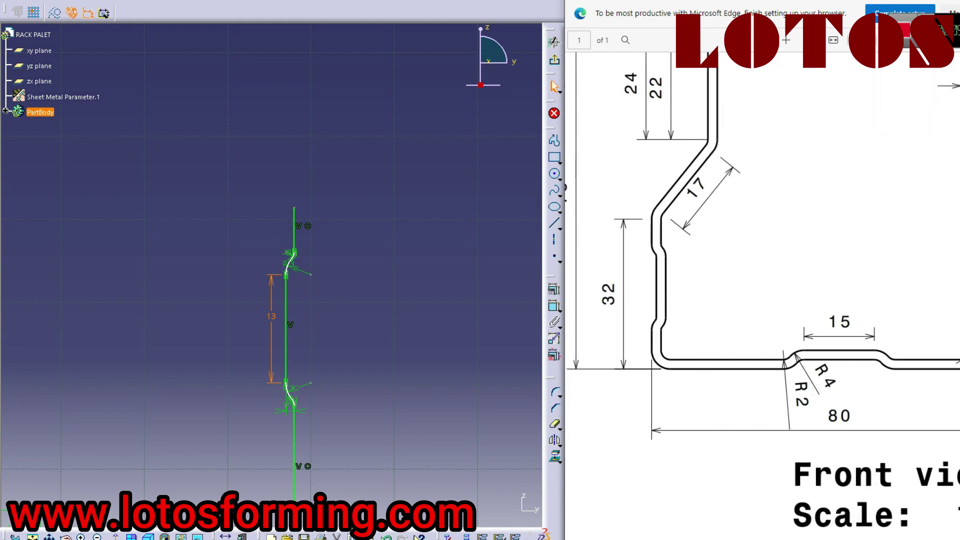
key(ctrl+minus)
key(ctrl+minus)
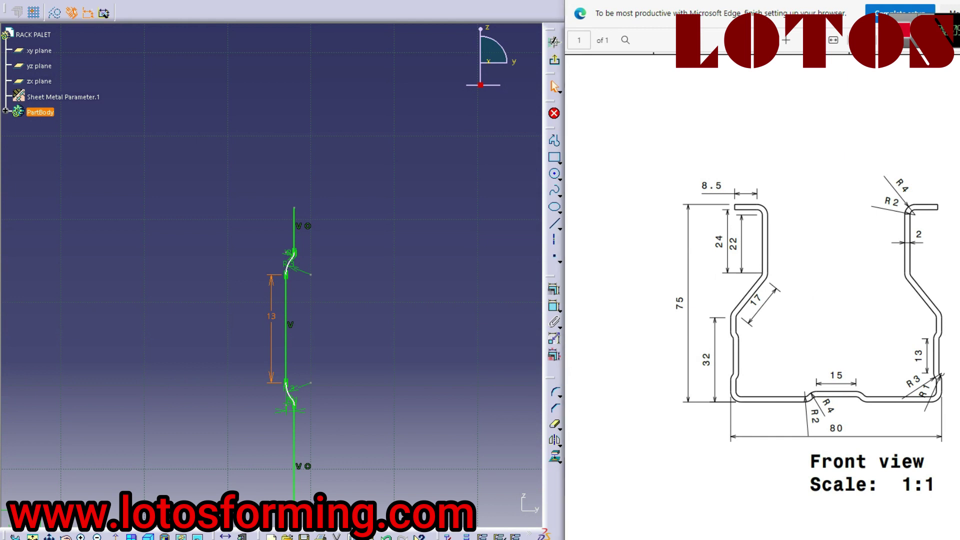
Draw a line sloping up and inward from the top end of the short upper vertical line.
click(554, 223)
click(294, 207)
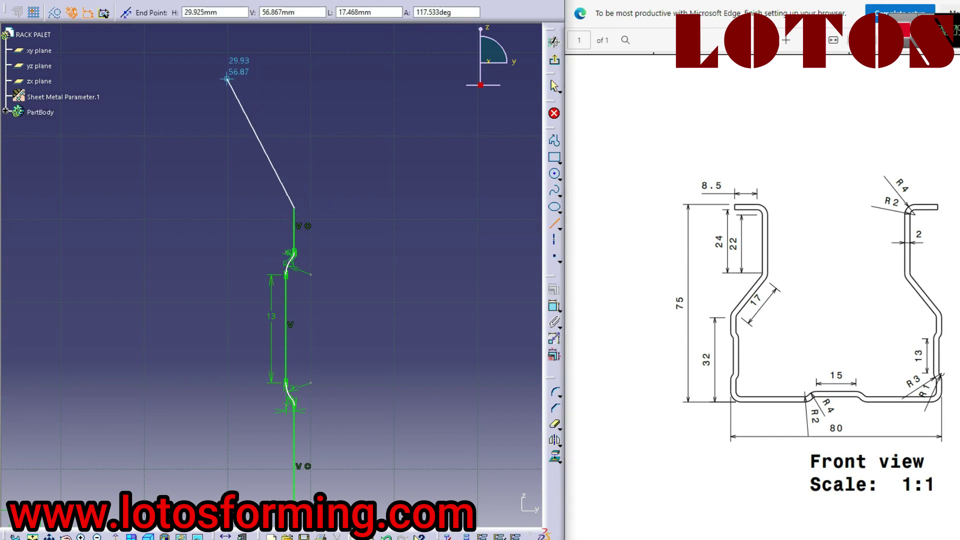
click(217, 77)
Round the corner between the sloped line and the short vertical line below it with a 2 mm radius.
click(555, 392)
middle_drag(271, 275, 276, 277)
mouse_move(400, 250)
middle_down()
mouse_move(488, 240)
mouse_move(394, 257)
middle_up()
click(431, 270)
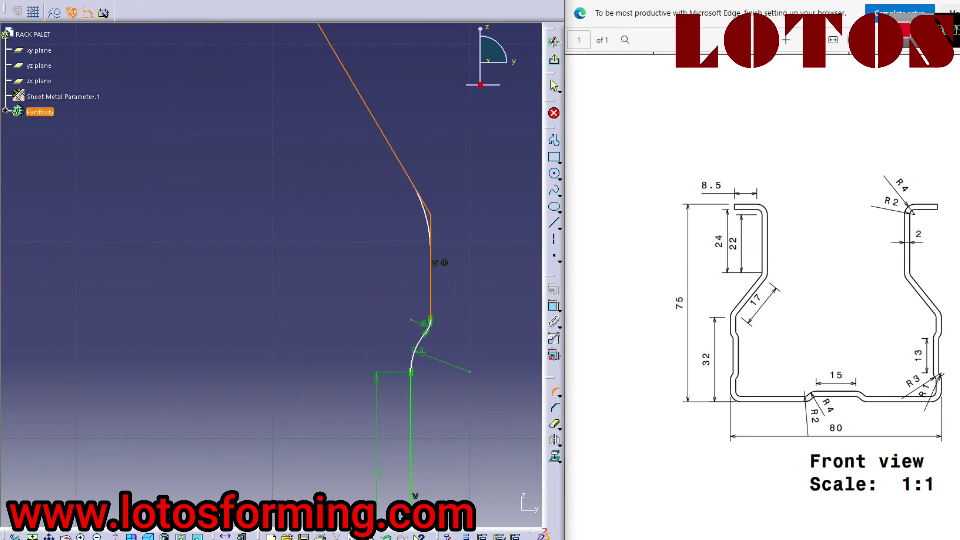
click(423, 216)
double_click(420, 215)
text(2)
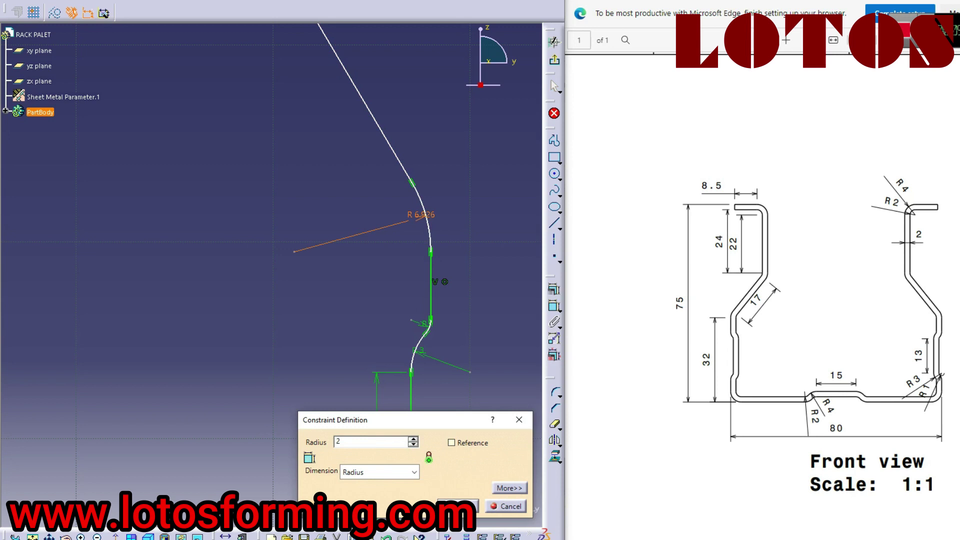
key(Return)
Draw a vertical line upward from the top end of the sloped line.
middle_drag(419, 215, 466, 362)
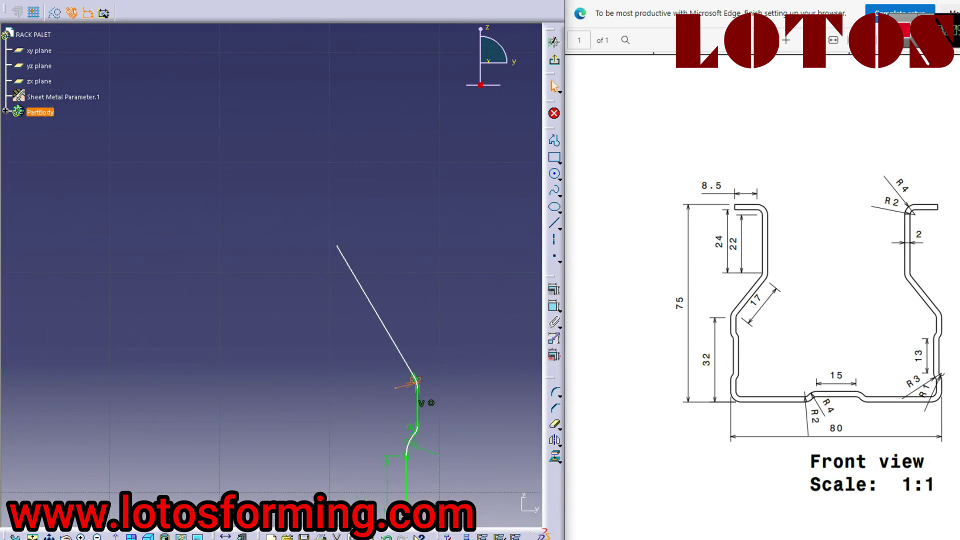
click(555, 224)
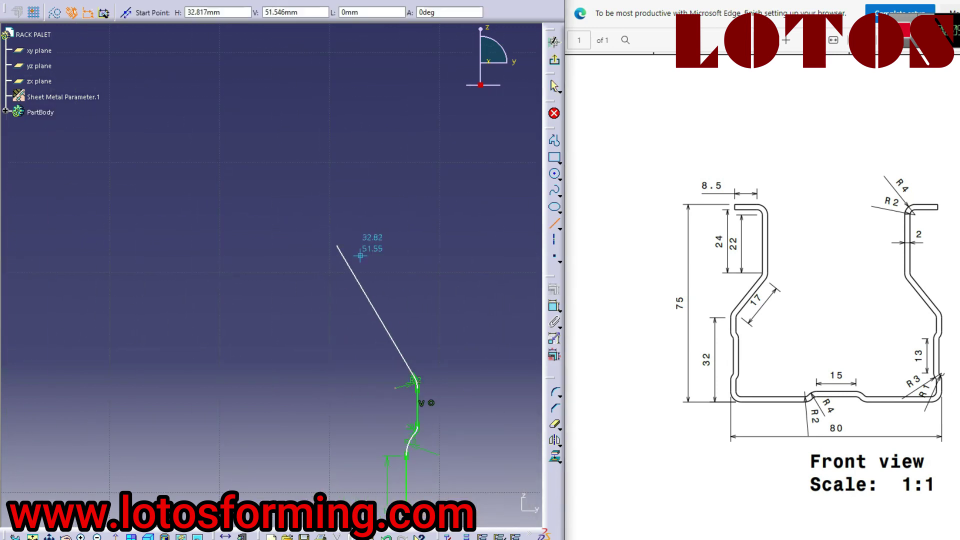
click(337, 245)
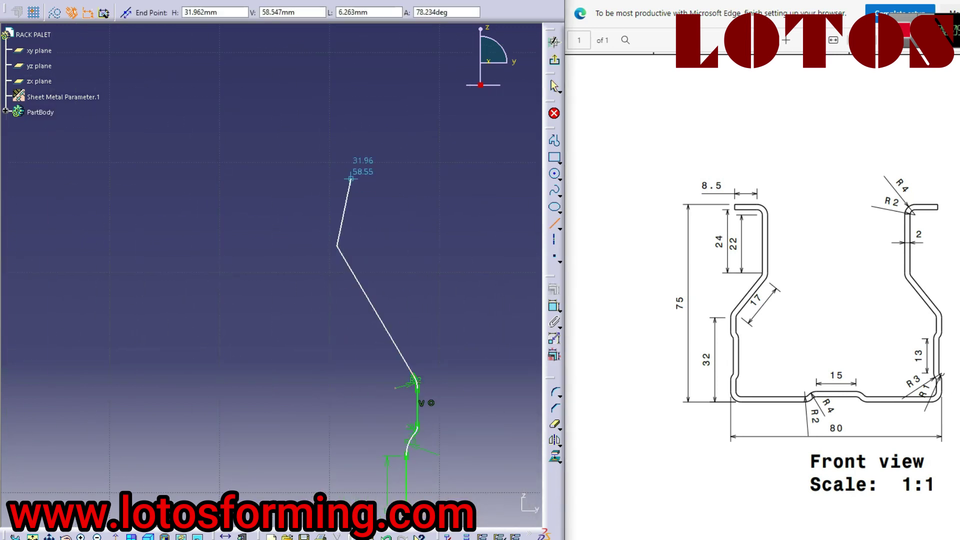
click(337, 60)
Round the corner between the top vertical line and the sloped line with a 2 mm radius.
click(555, 392)
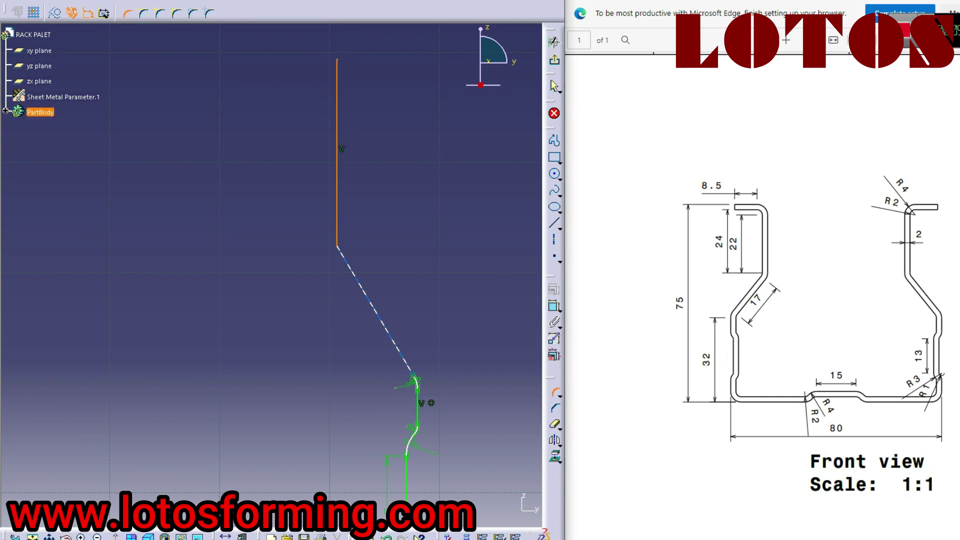
click(363, 290)
click(341, 245)
double_click(344, 243)
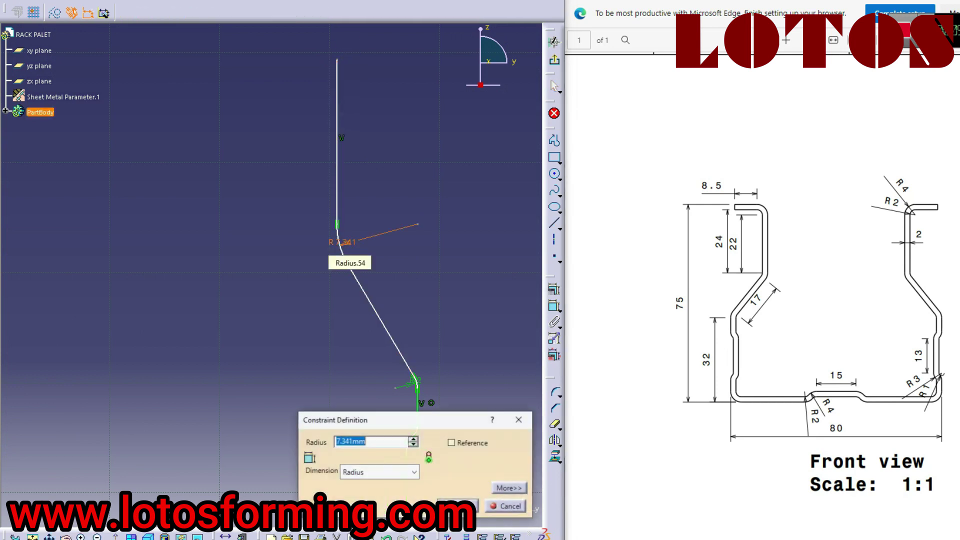
text(2)
key(Return)
Draw a horizontal flange line outward from the top vertical line's upper end and round their corner to about 1.9 mm radius.
middle_drag(344, 243, 324, 352)
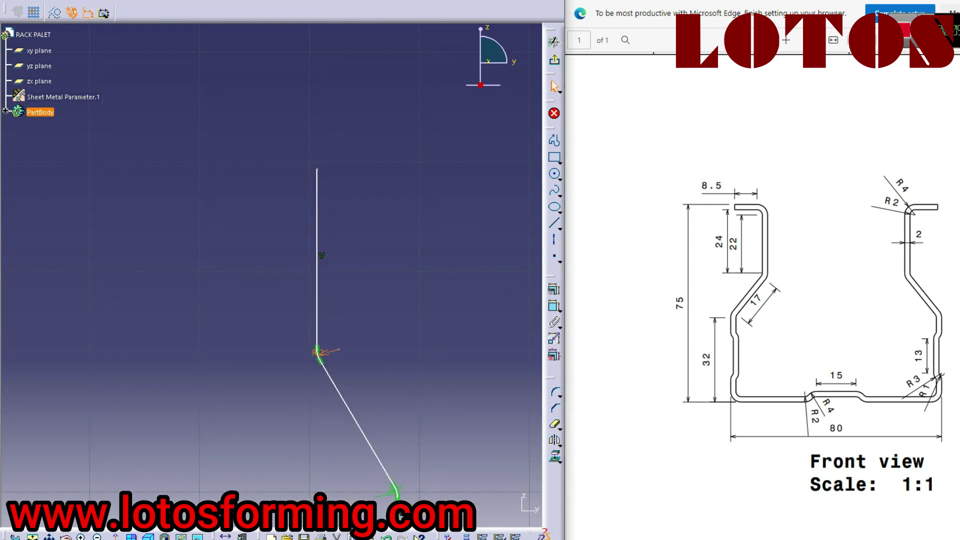
click(317, 169)
click(397, 169)
click(555, 393)
click(317, 184)
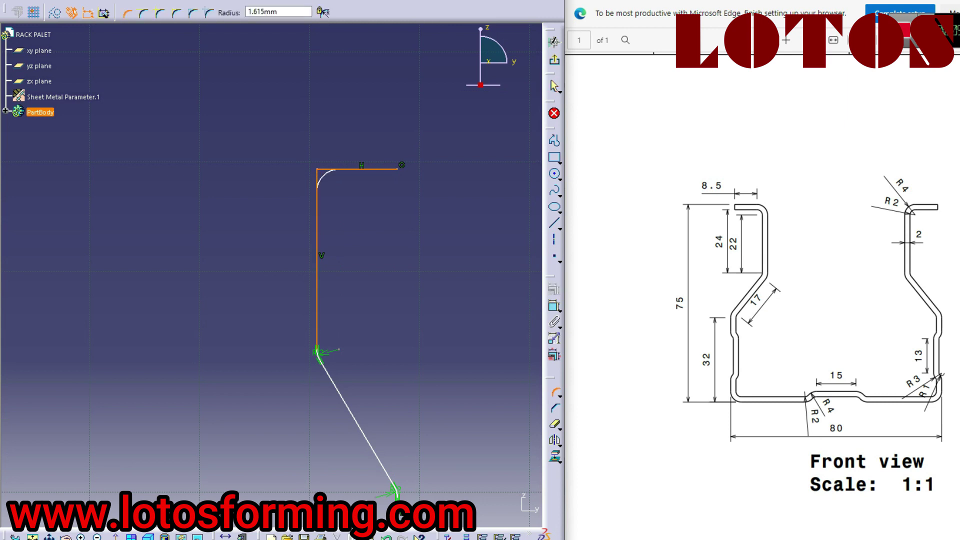
click(339, 190)
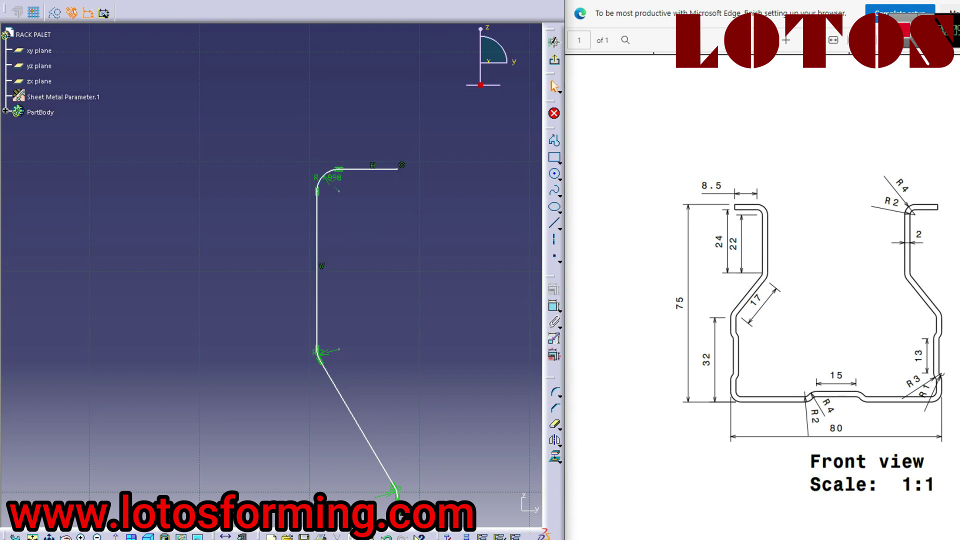
Set the radii of the bends at both ends of the top vertical line to 4 mm.
middle_drag(325, 350, 321, 307)
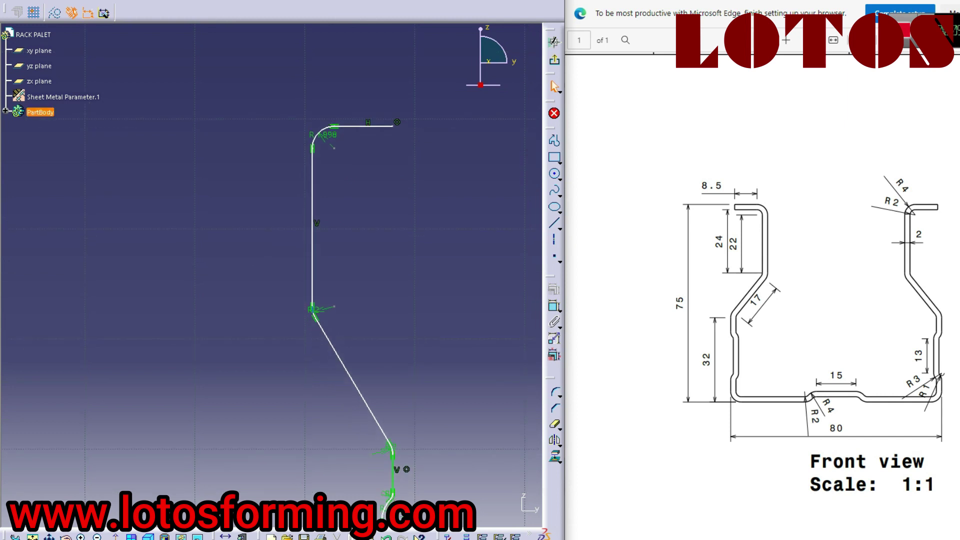
double_click(314, 310)
text(4)
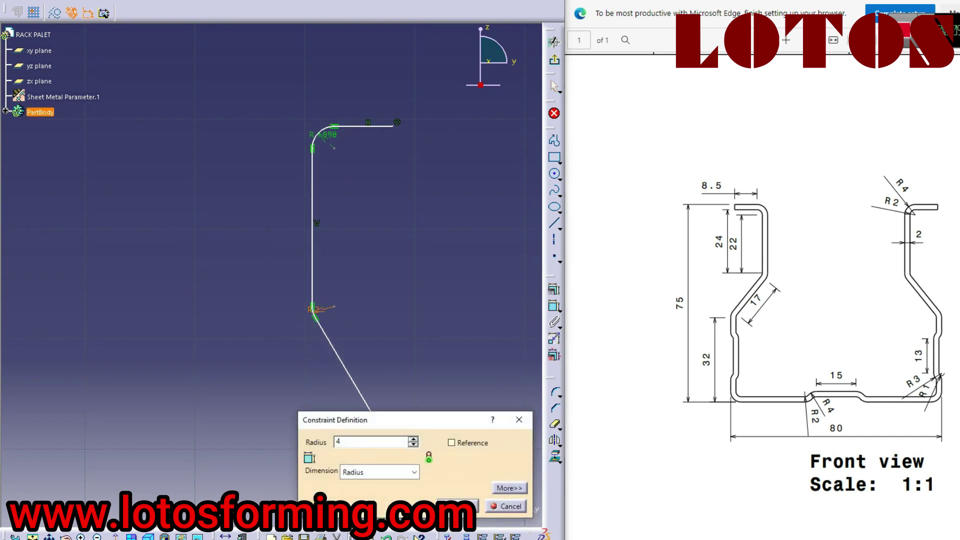
key(Return)
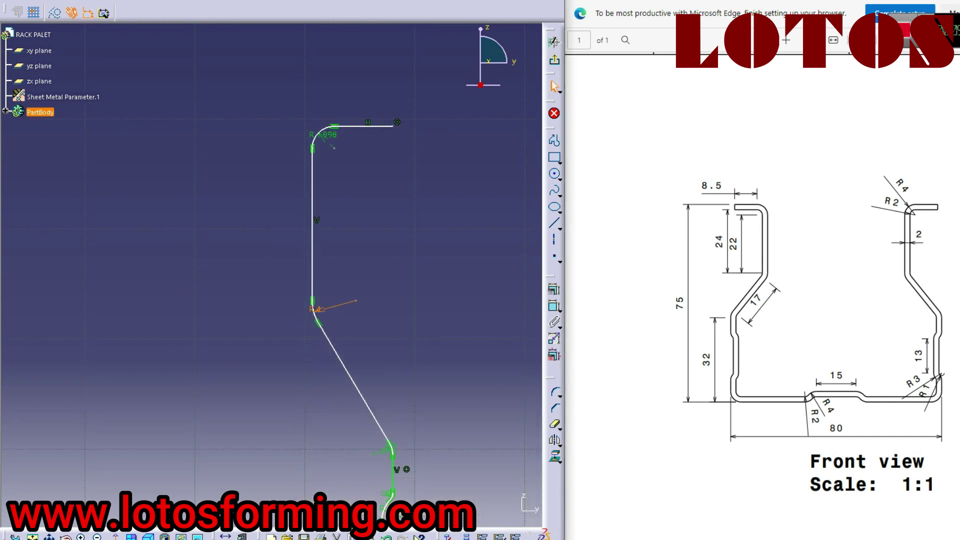
double_click(325, 135)
text(4)
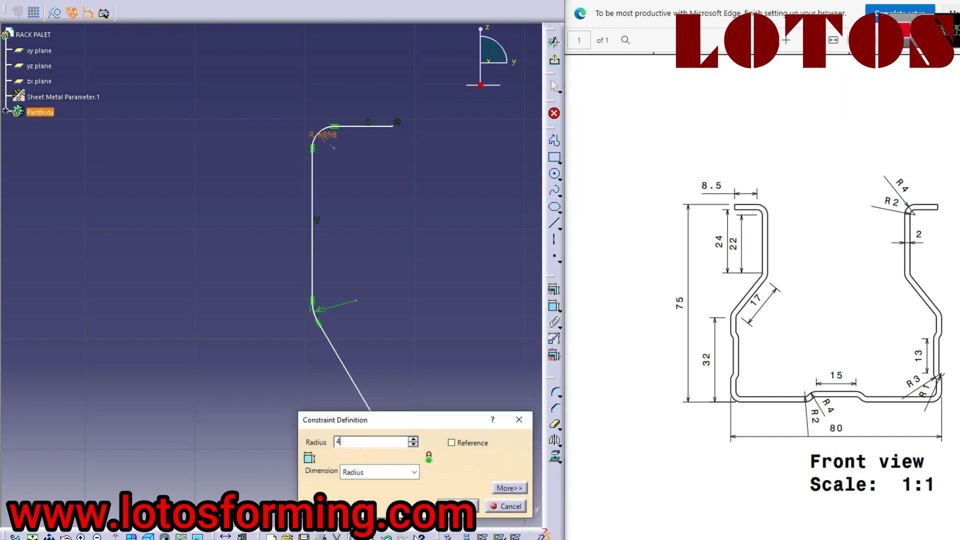
key(Return)
Delete the coincidence constraint at the top flange's free end and dimension the flange's length at 8.5 mm.
right_click(396, 122)
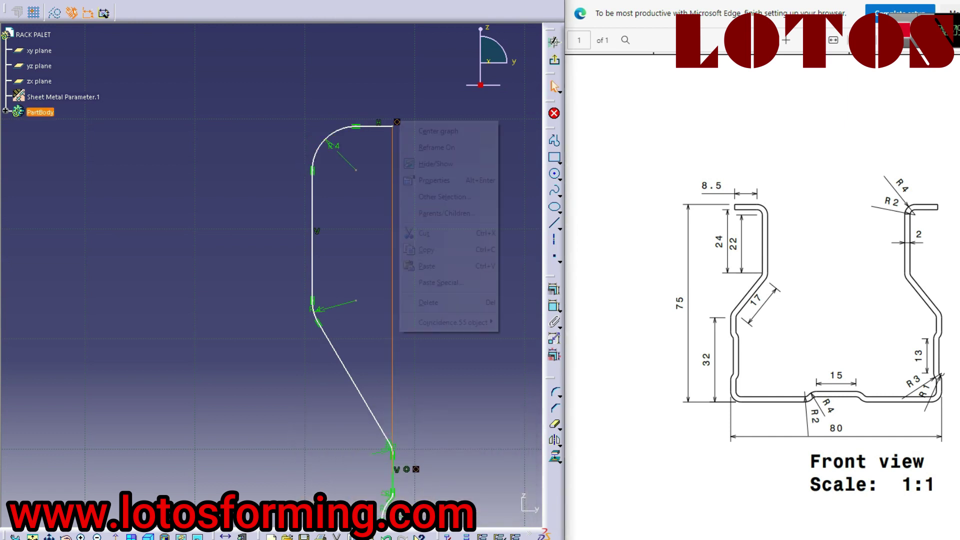
click(440, 301)
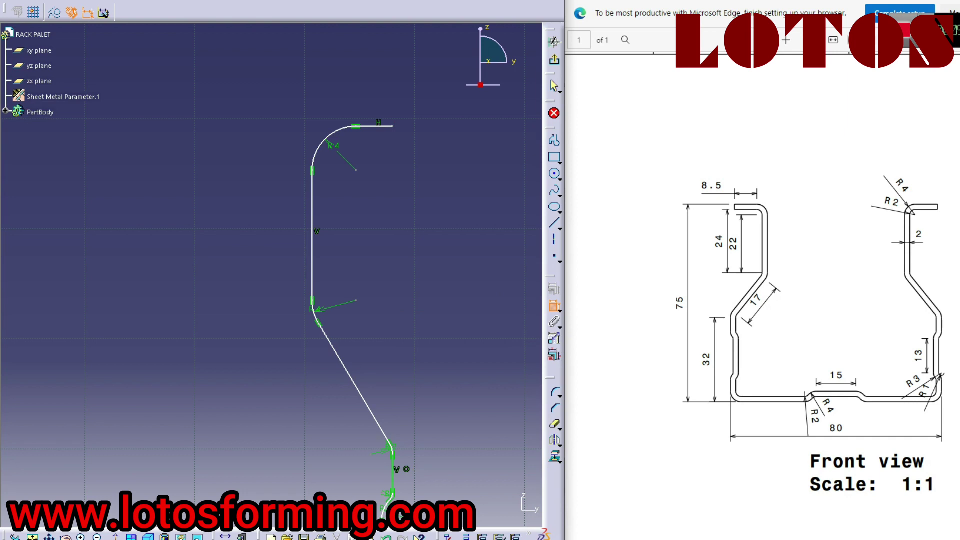
click(375, 126)
click(376, 103)
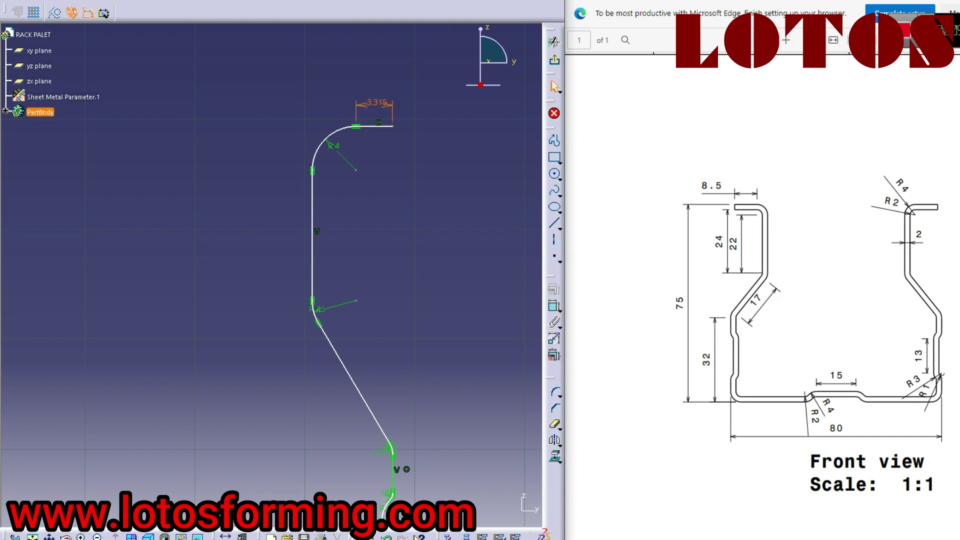
double_click(375, 103)
text(8.)
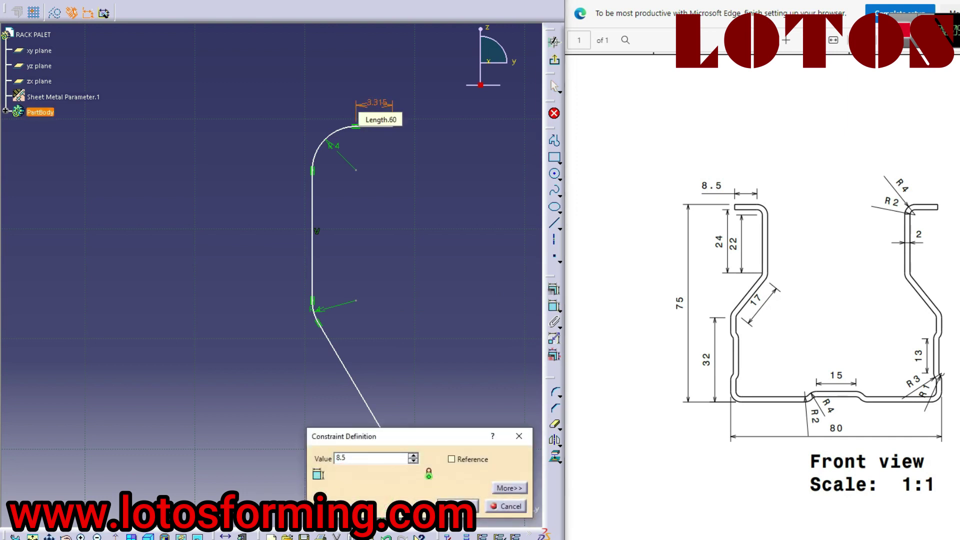
text(5)
key(Return)
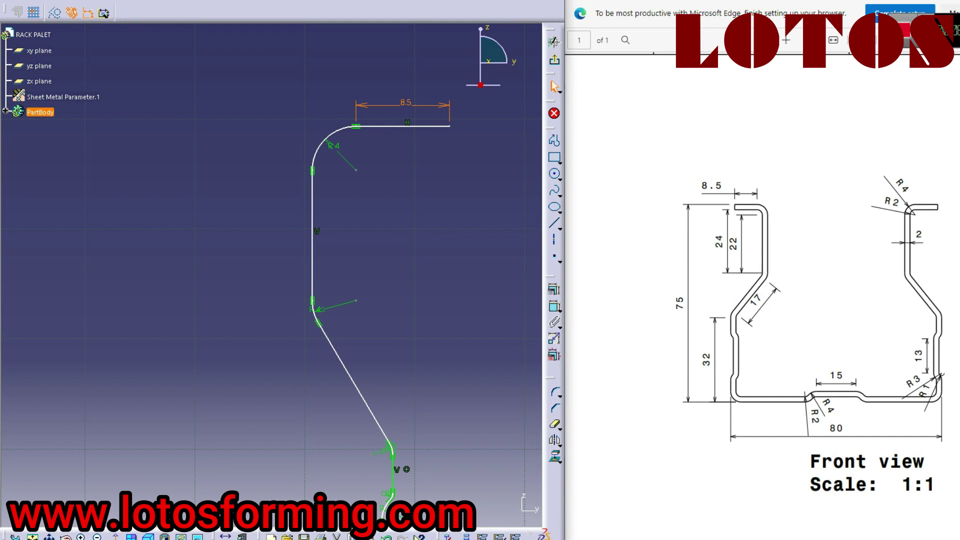
Dimension the top flange's height above the profile's base at 73 mm.
click(554, 307)
middle_drag(380, 225, 374, 345)
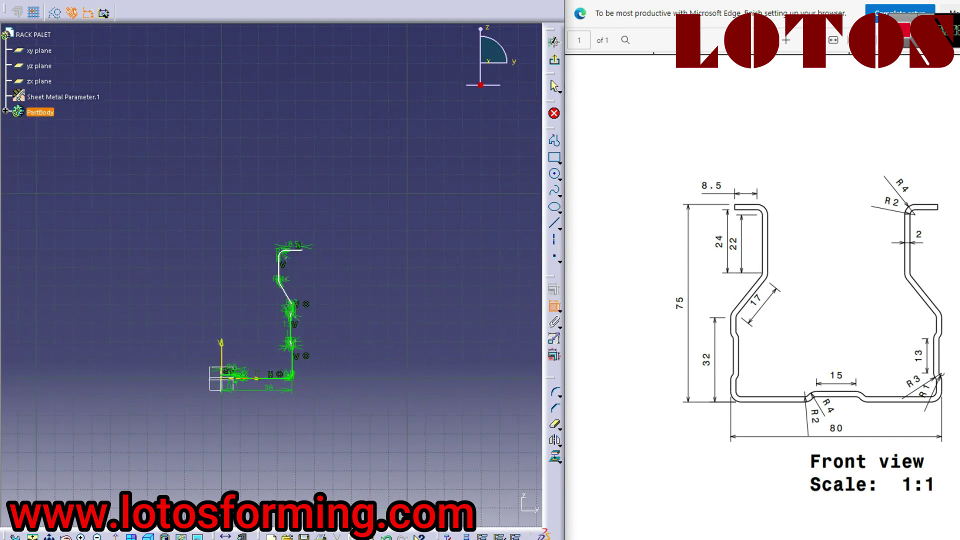
click(294, 250)
middle_drag(303, 295, 311, 265)
click(345, 298)
click(206, 425)
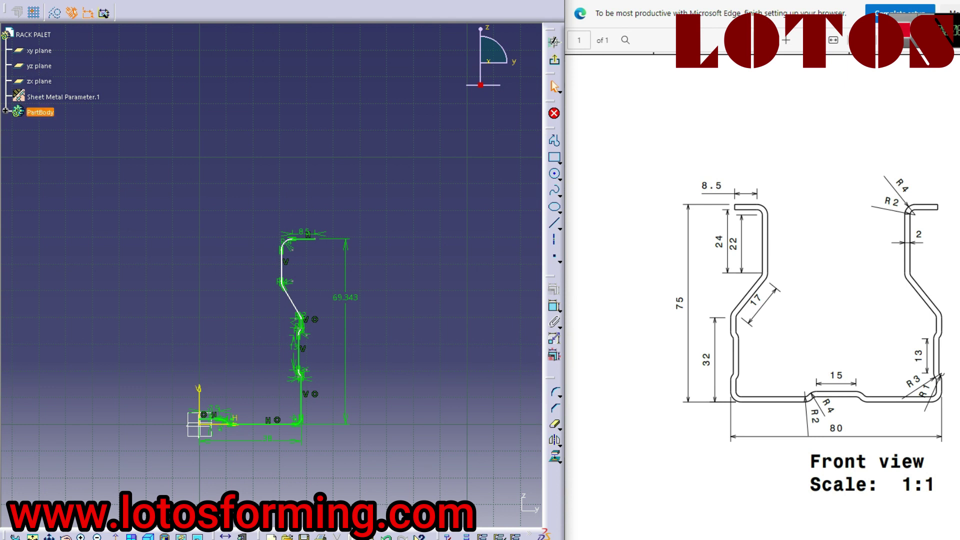
double_click(345, 313)
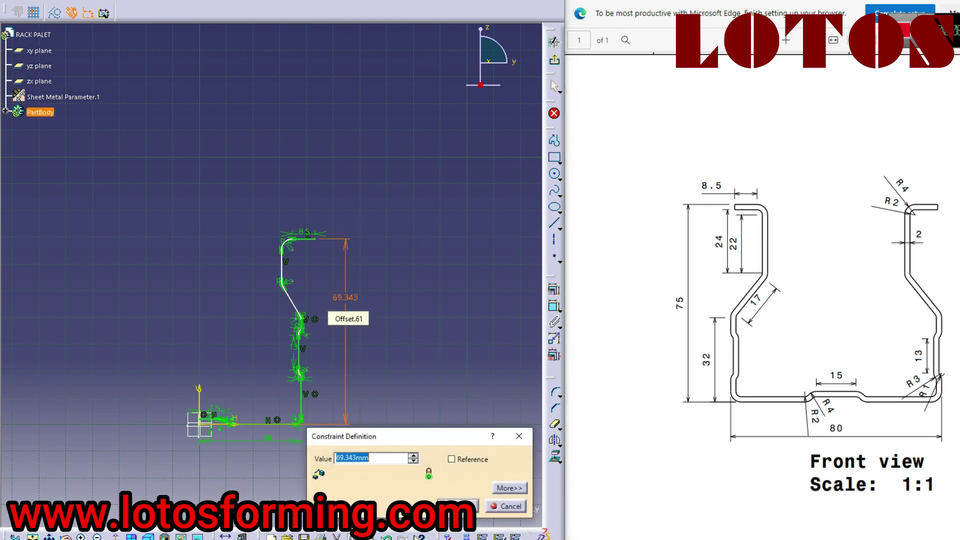
text(73)
key(Return)
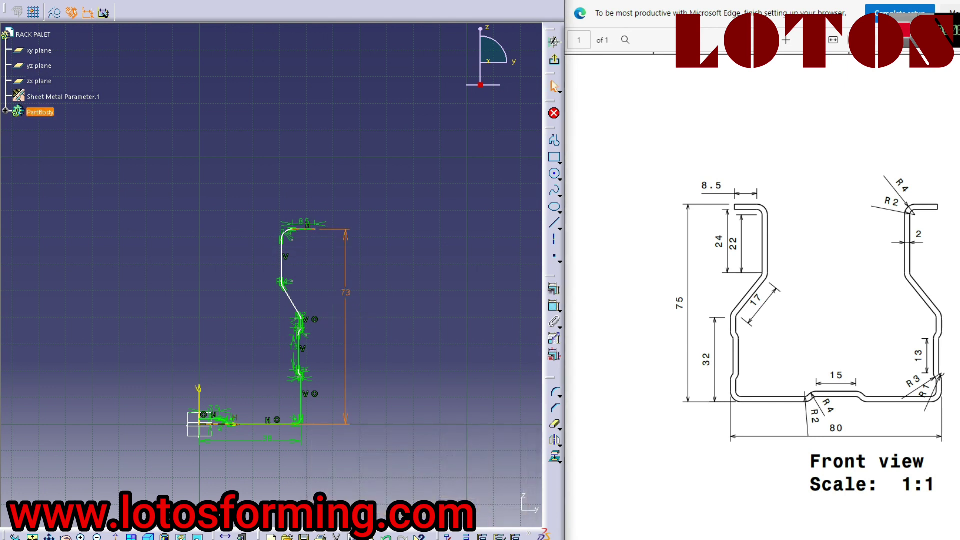
Dimension the height from the base line to the bend below the sloped line at 32 mm.
middle_drag(345, 312, 340, 234)
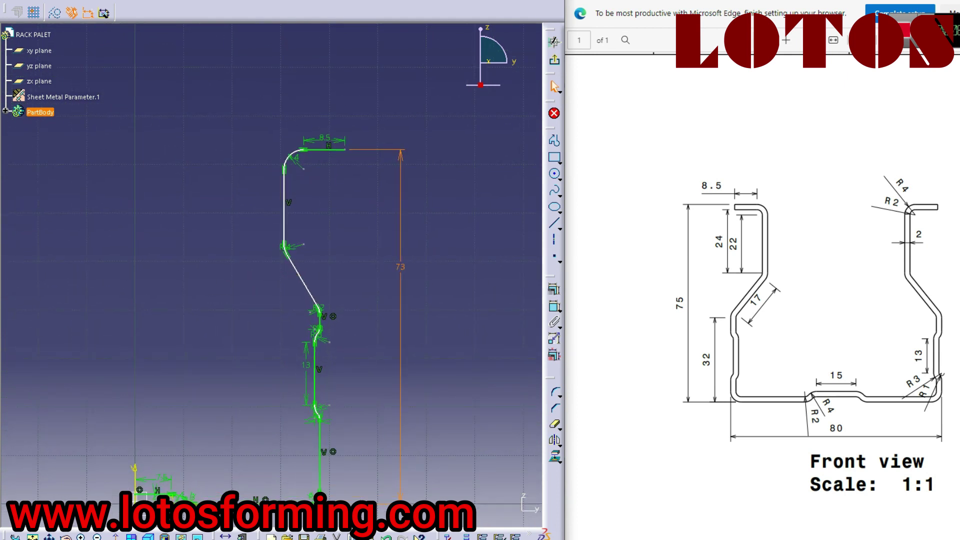
click(554, 306)
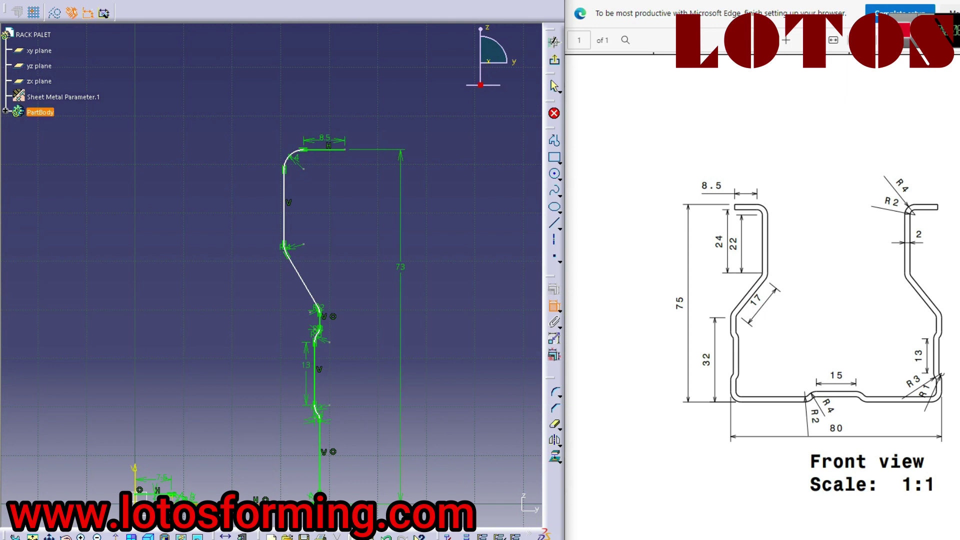
click(280, 504)
click(319, 313)
click(377, 360)
double_click(377, 360)
text(32)
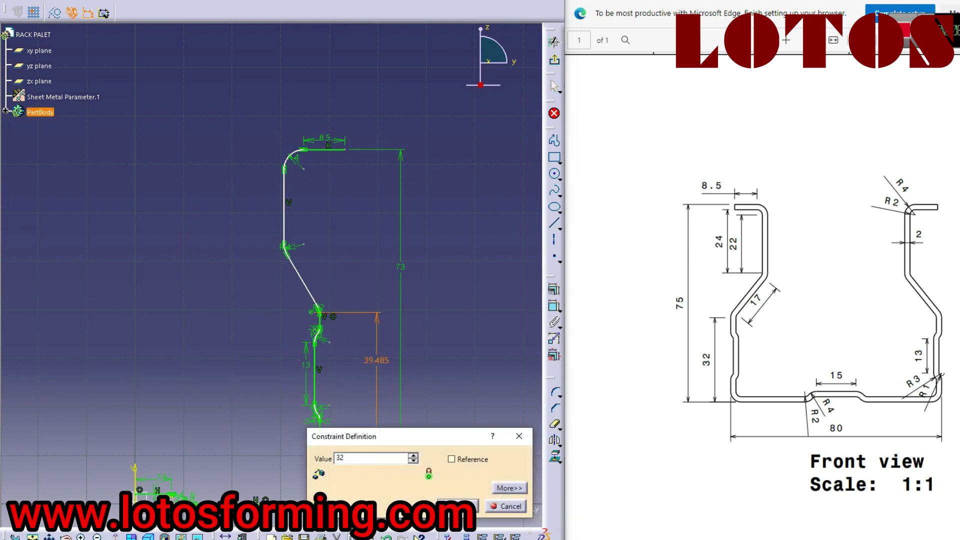
key(Return)
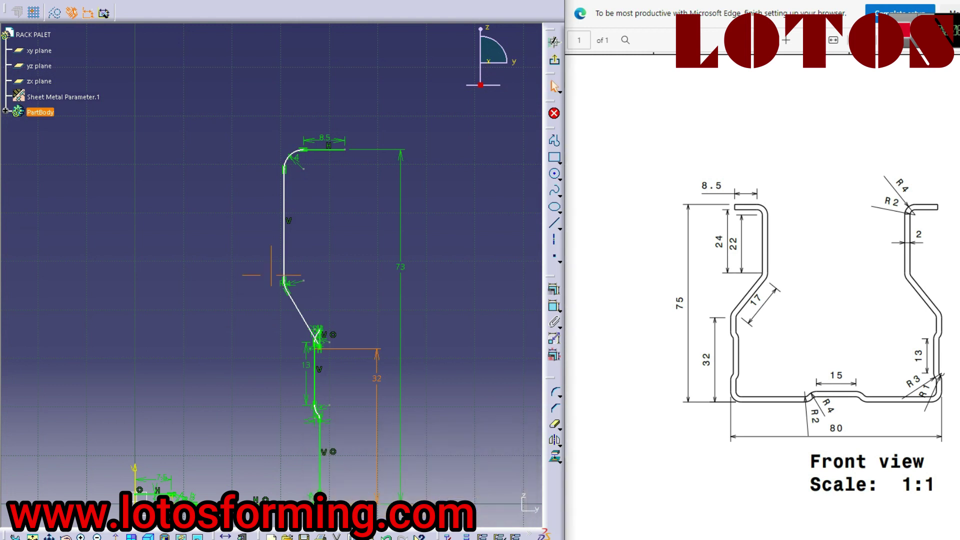
Move the recessed 13 mm vertical line down to untangle the profile, and dimension the length of the vertical line below it.
mouse_move(377, 360)
middle_down()
mouse_move(406, 285)
mouse_move(383, 268)
mouse_move(355, 204)
middle_up()
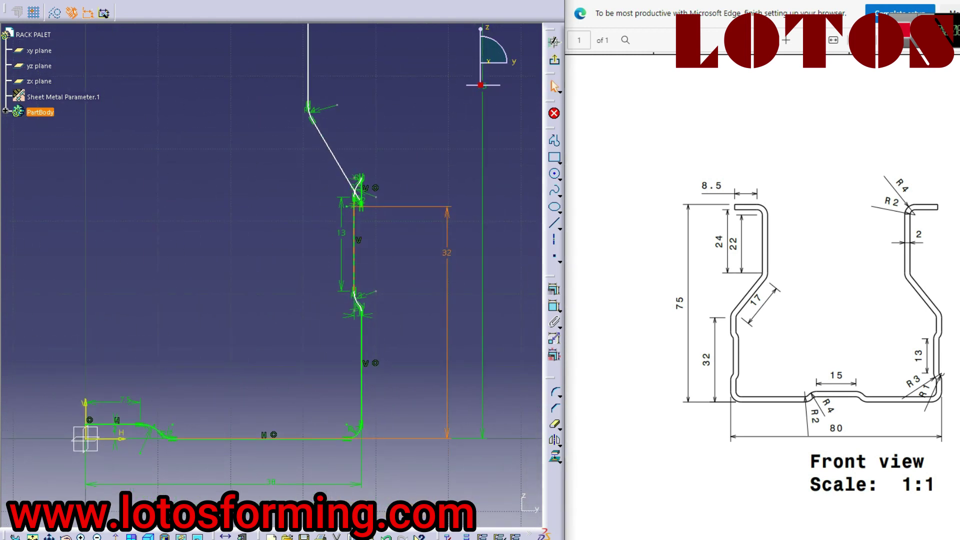
drag(354, 251, 354, 298)
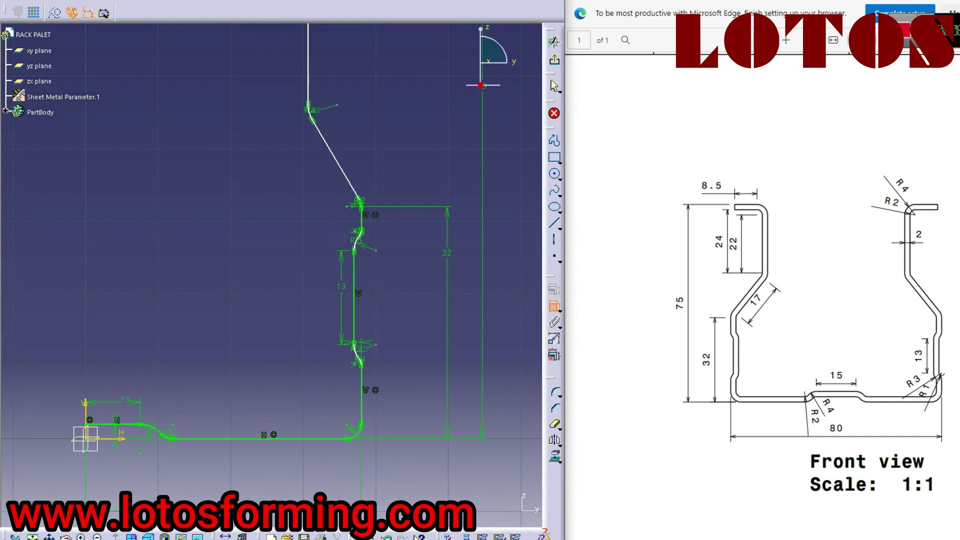
click(362, 391)
click(388, 391)
key(ctrl+Tab)
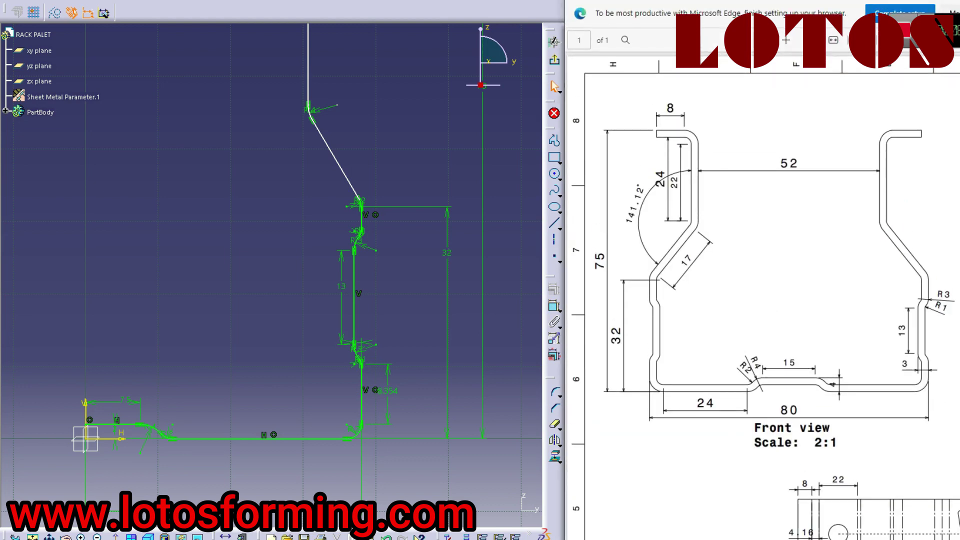
key(ctrl+Tab)
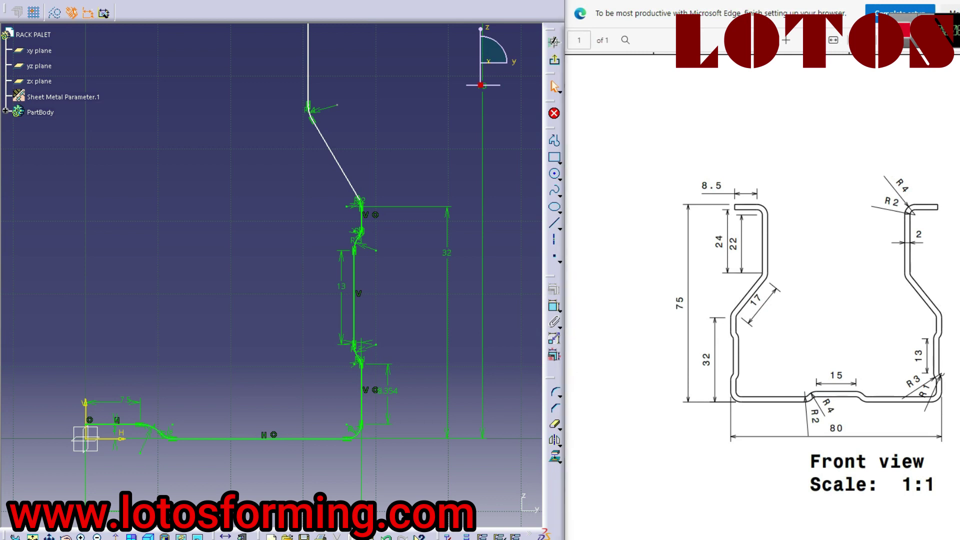
Try to dimension the vertical distance between the top flange and the sloped line's lower bend.
middle_drag(350, 201, 346, 320)
middle_drag(271, 275, 281, 310)
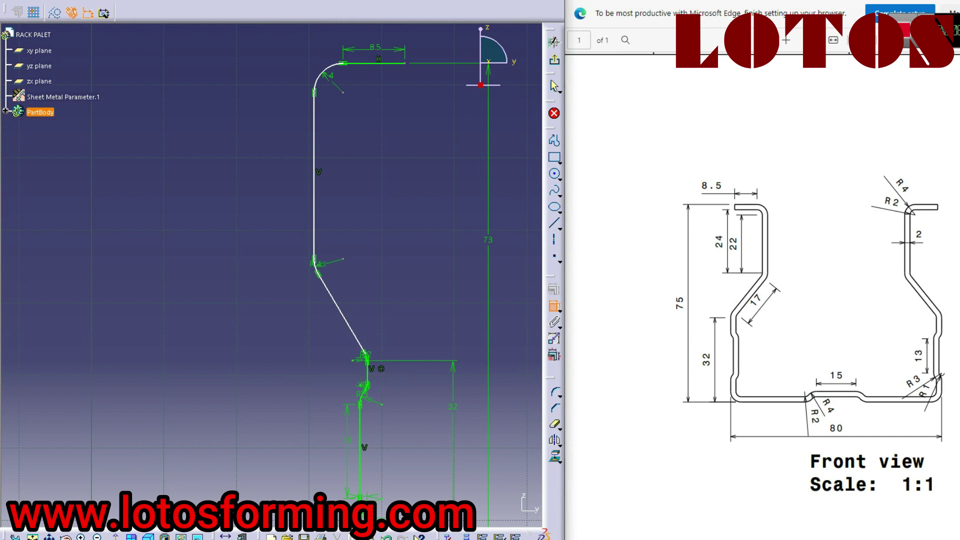
click(374, 63)
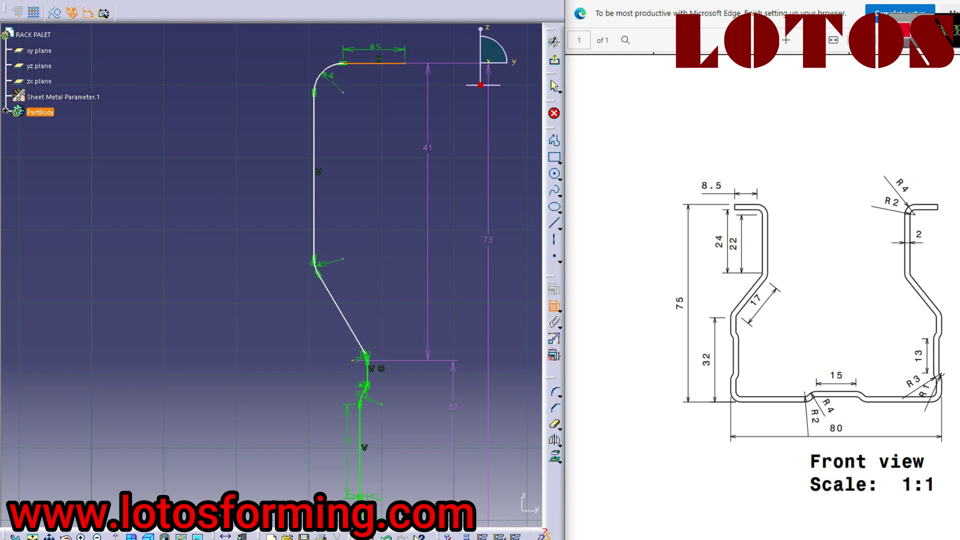
key(Escape)
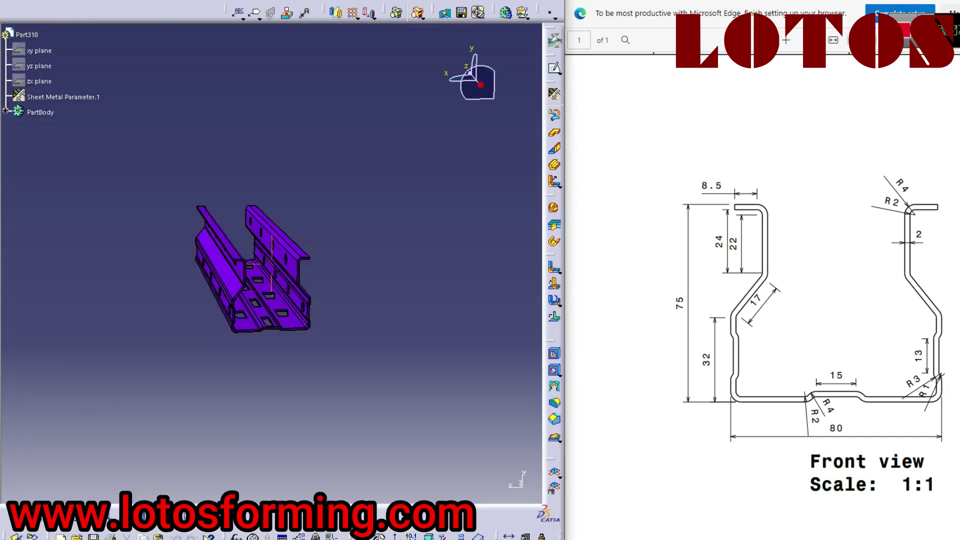
Measure the lengths of the short vertical edges below and above the side recess on the finished Profile Rack pallet part.
middle_drag(351, 315, 341, 335)
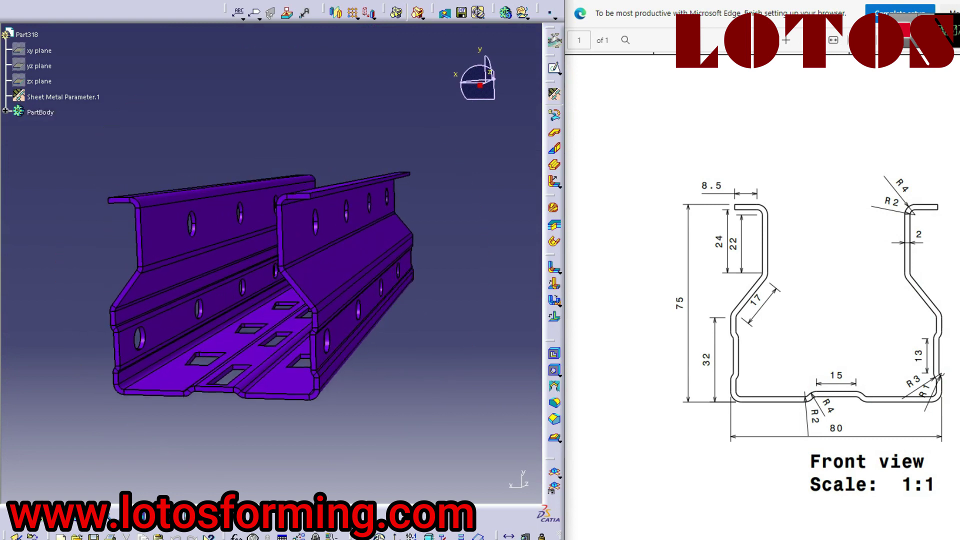
click(526, 538)
middle_drag(300, 280, 230, 222)
click(249, 411)
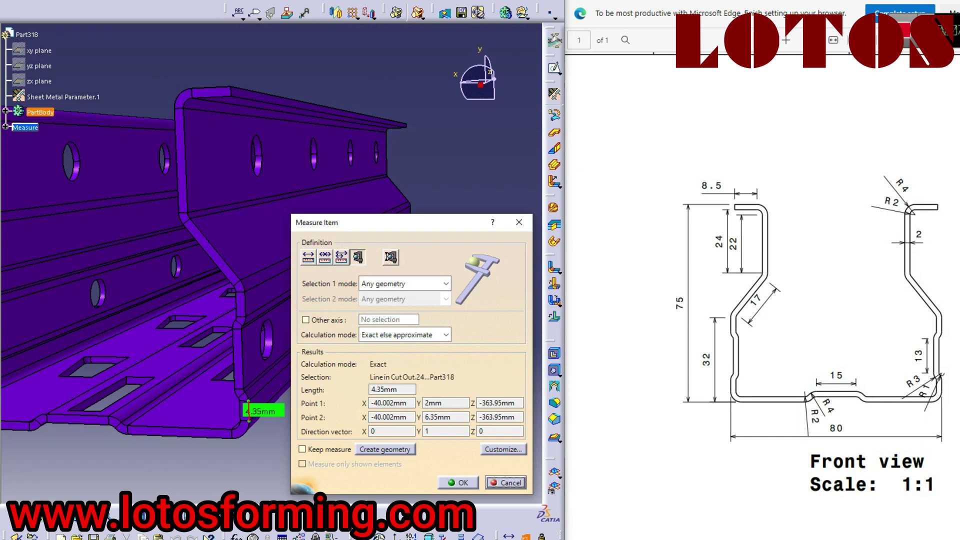
click(245, 302)
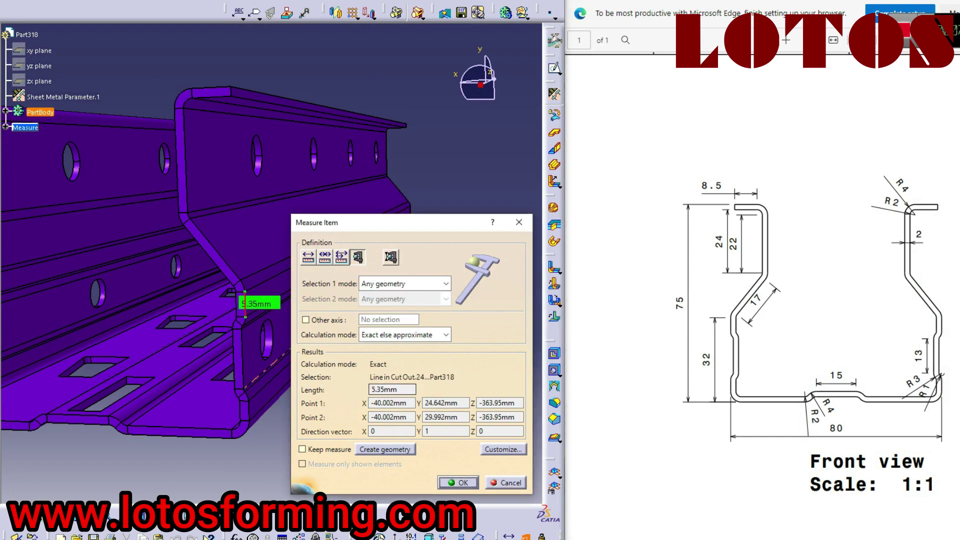
click(519, 222)
Switch back to the RACK PALET part and delete the 32 mm height dimension.
click(239, 0)
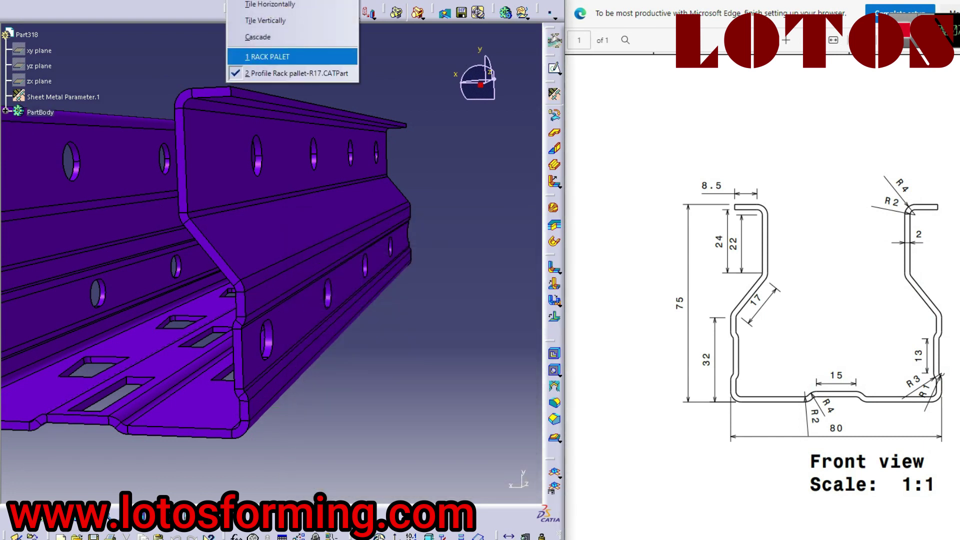
click(270, 56)
middle_drag(270, 400, 274, 221)
right_click(455, 249)
click(480, 430)
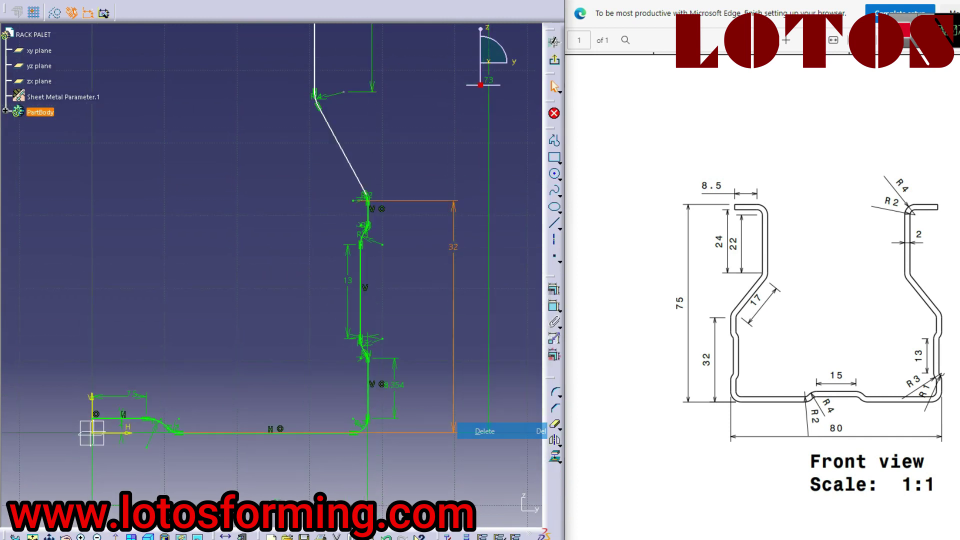
Delete the length dimension of the lower vertical line and undo the deletion.
right_click(392, 385)
click(420, 355)
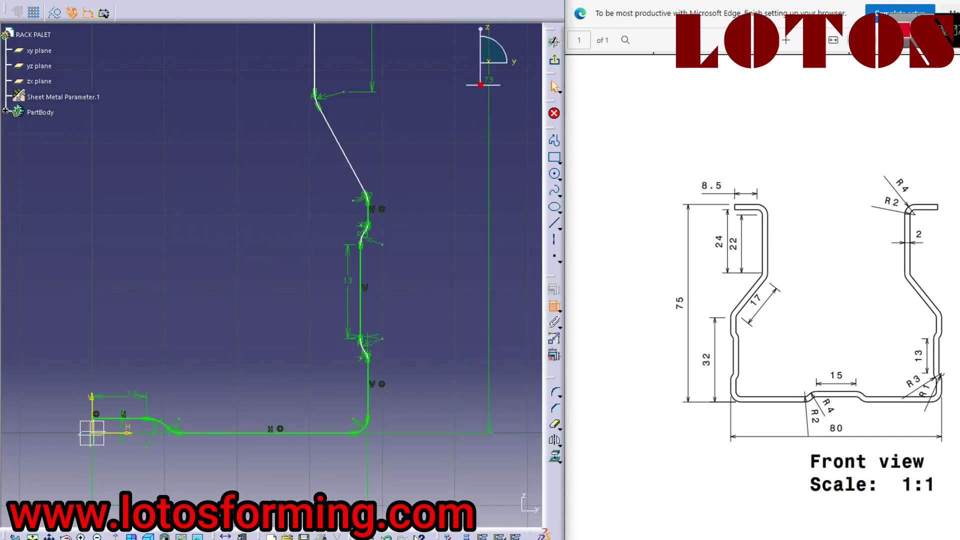
key(ctrl+z)
Set the lower vertical line's length to 4.35 mm and dimension the short vertical line below the slope at 5.35 mm.
click(389, 212)
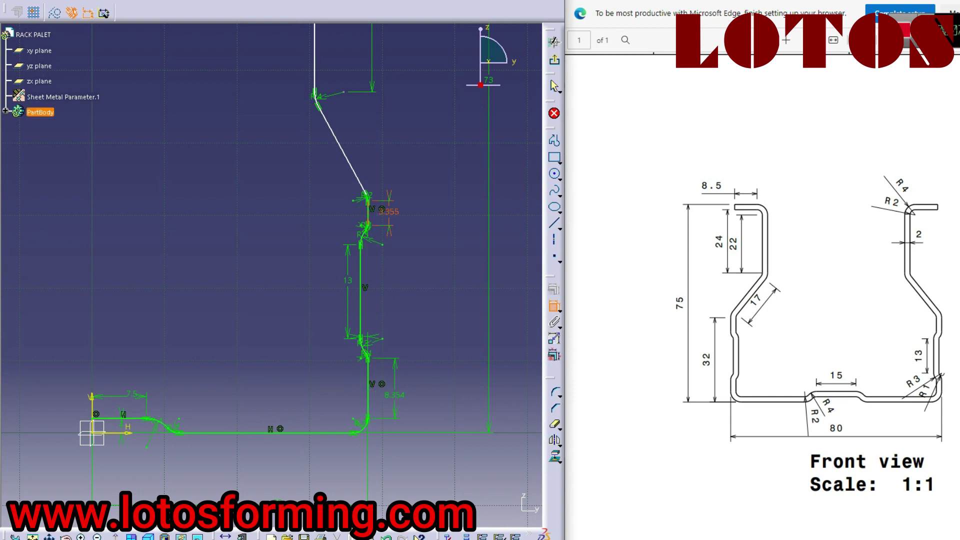
double_click(394, 395)
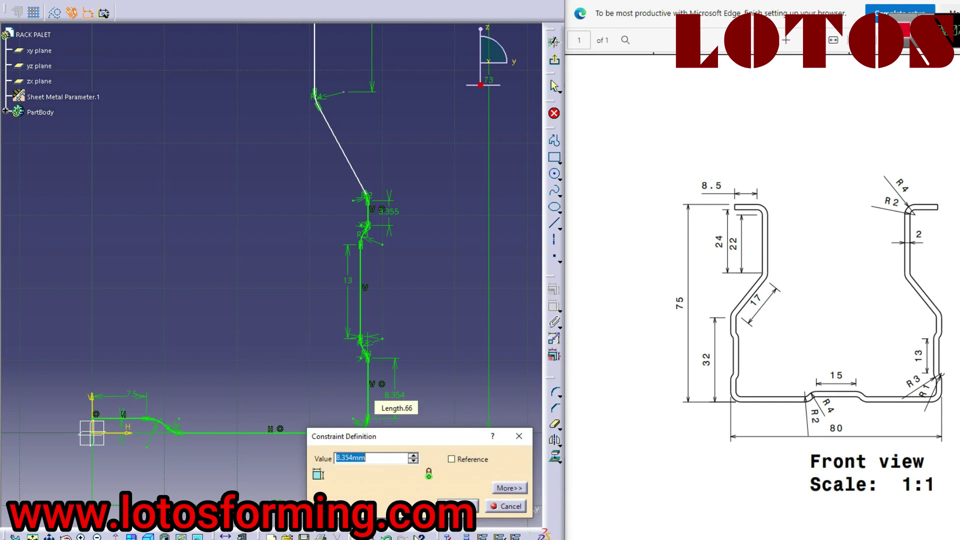
text(4.35)
key(Return)
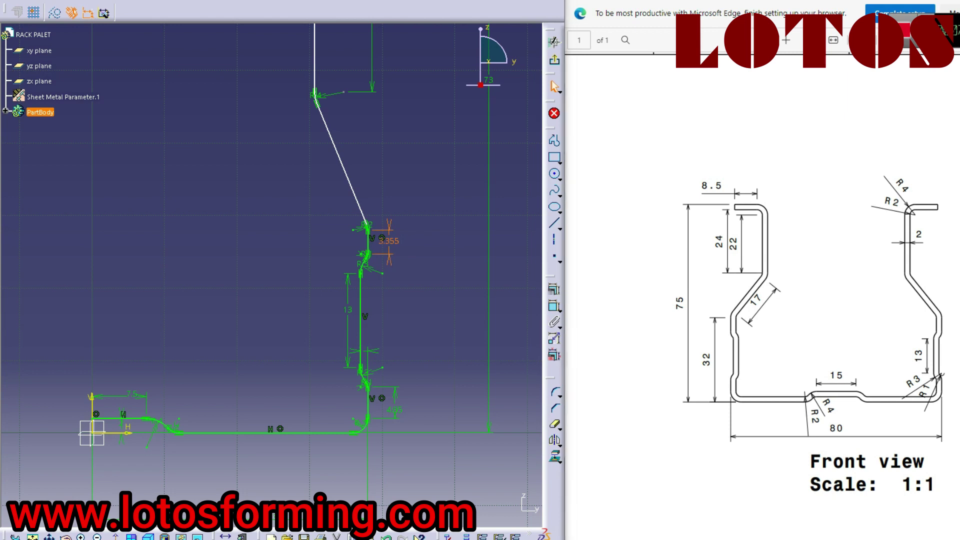
double_click(389, 241)
text(5.35mm)
key(Return)
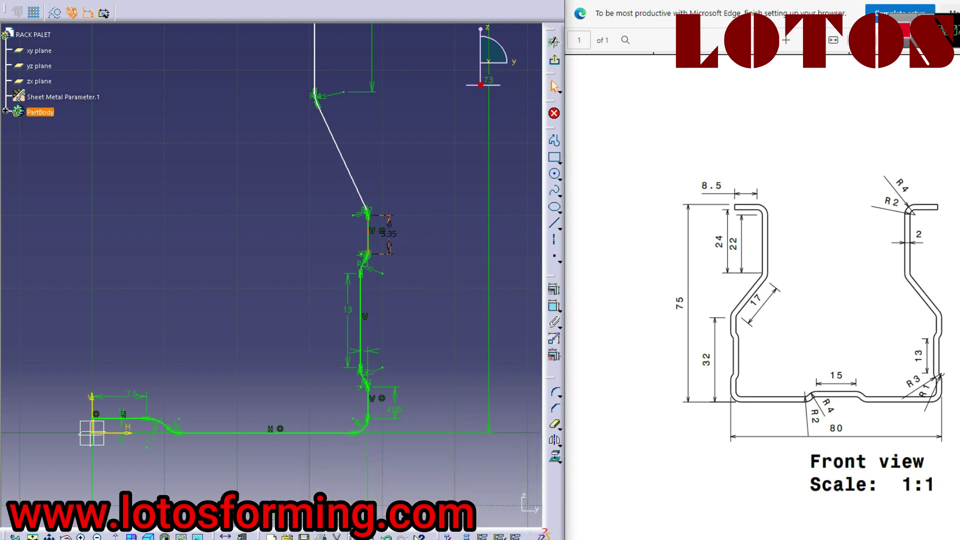
mouse_move(389, 234)
ctrl+middle_down()
mouse_move(388, 315)
mouse_move(399, 364)
ctrl+middle_up()
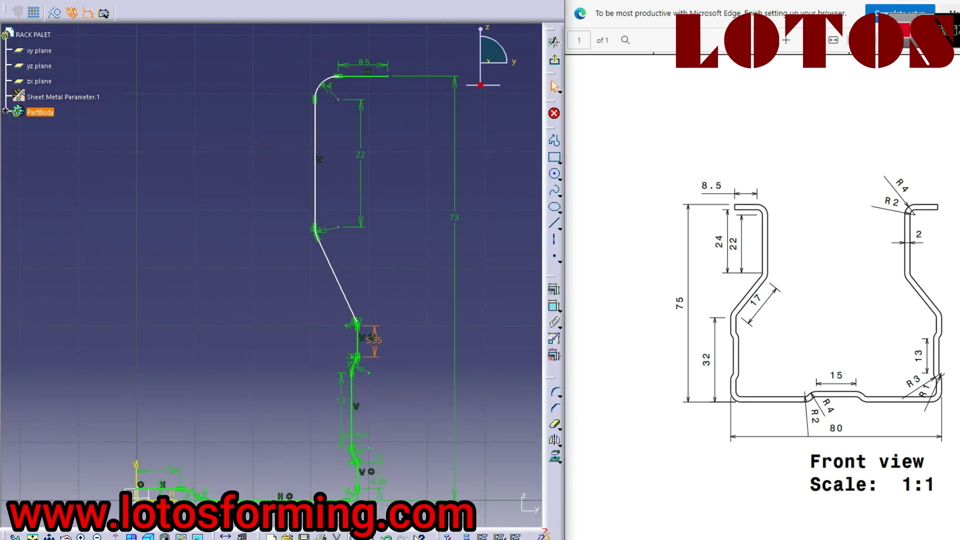
Switch to the finished Profile Rack pallet part and measure the angle between the upper vertical wall and the sloped wall.
click(239, 1)
click(295, 73)
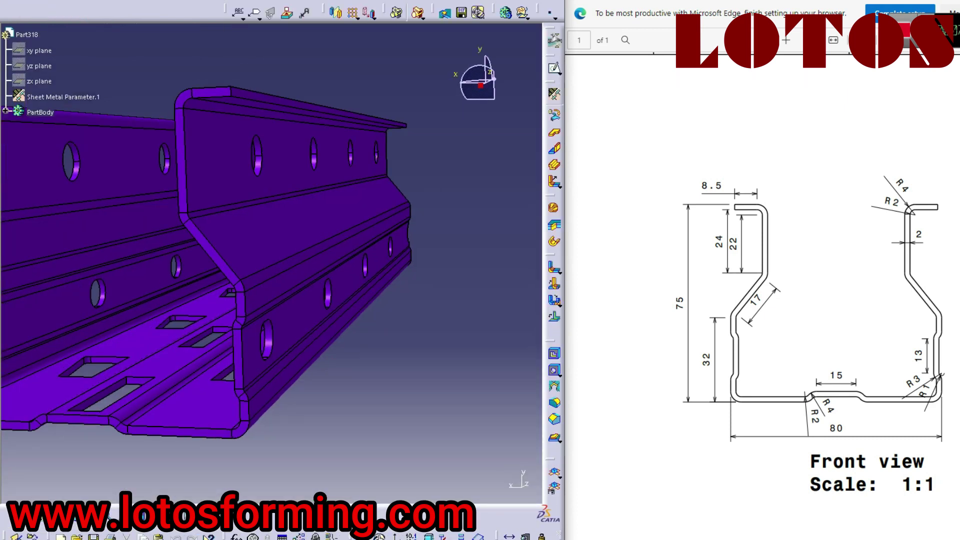
click(509, 537)
click(305, 223)
click(295, 178)
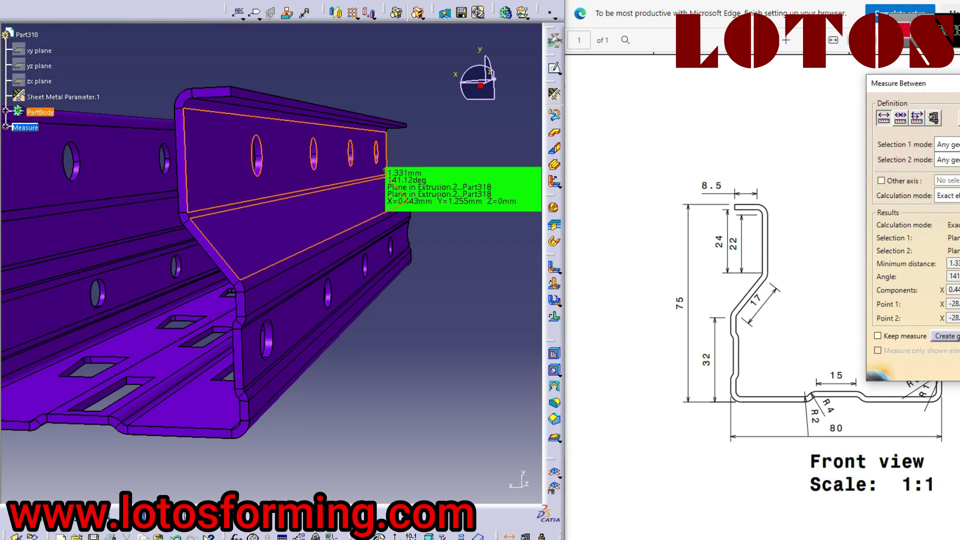
double_click(955, 276)
key(Escape)
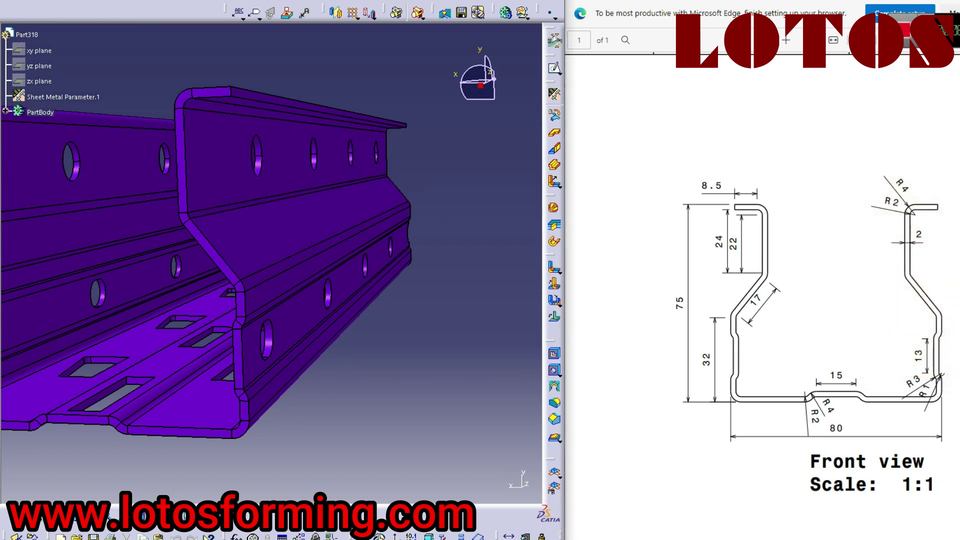
Switch back to the RACK PALET sketch and dimension the angle between the upper vertical line and the sloped line at 141.12°.
click(237, 0)
click(273, 56)
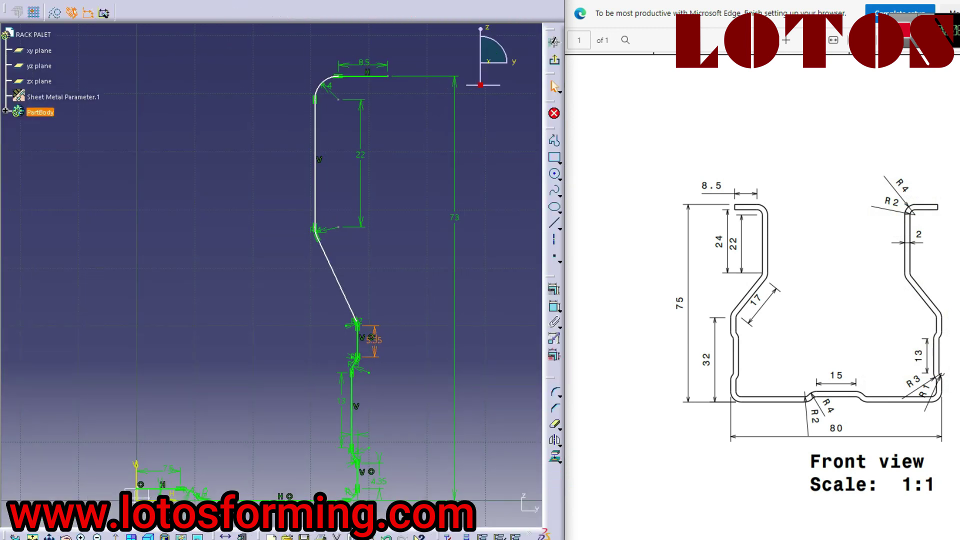
click(336, 277)
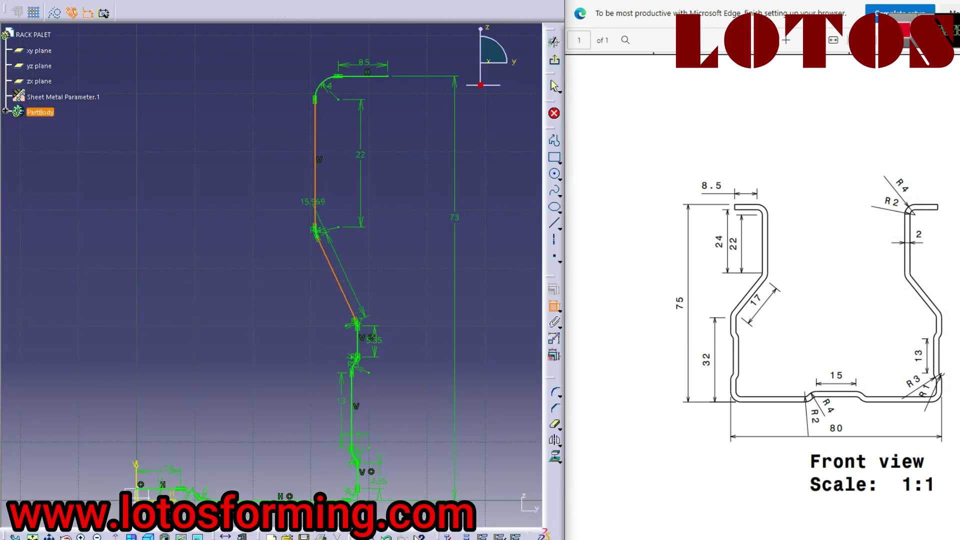
double_click(334, 203)
text(14)
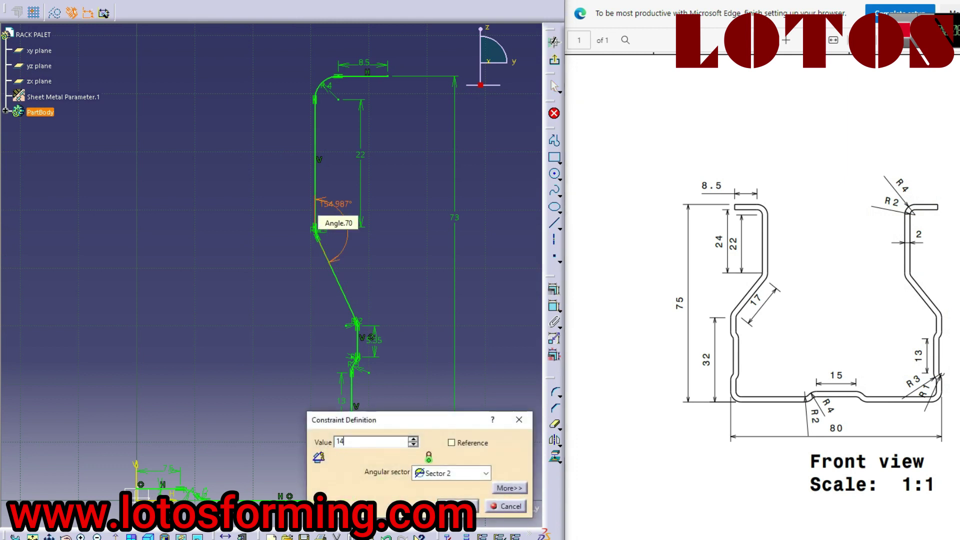
text(1.12)
key(Return)
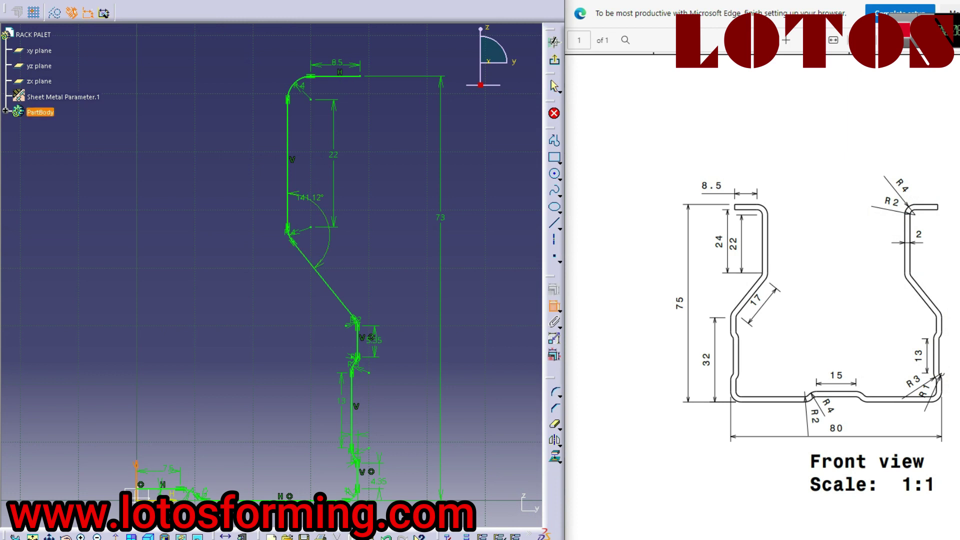
click(287, 171)
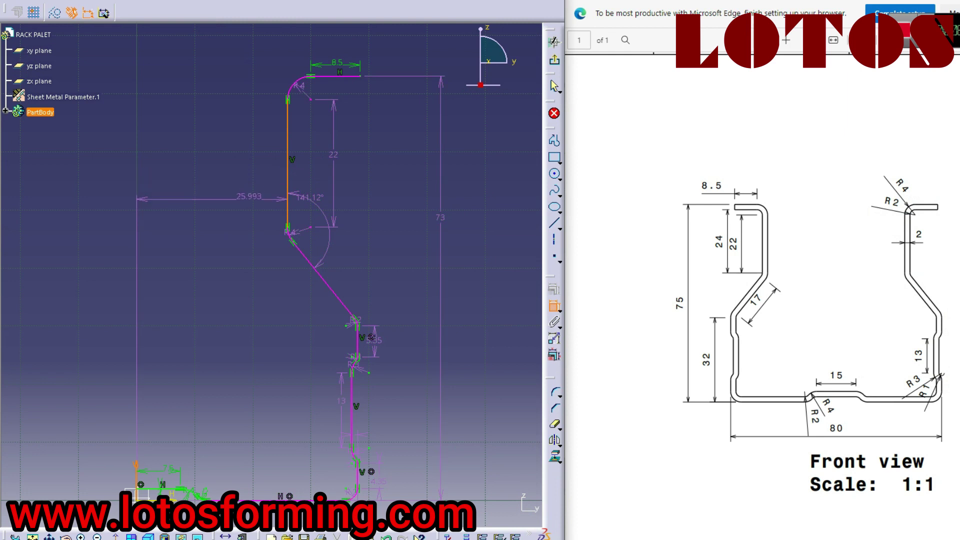
key(ctrl+z)
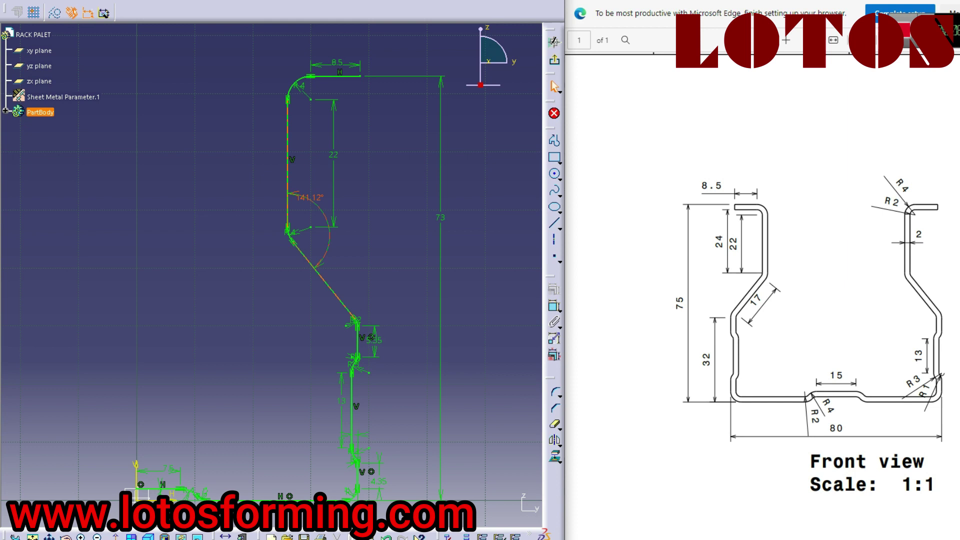
Select the whole half profile and mirror it about the vertical axis.
scroll(271, 274, down, 2)
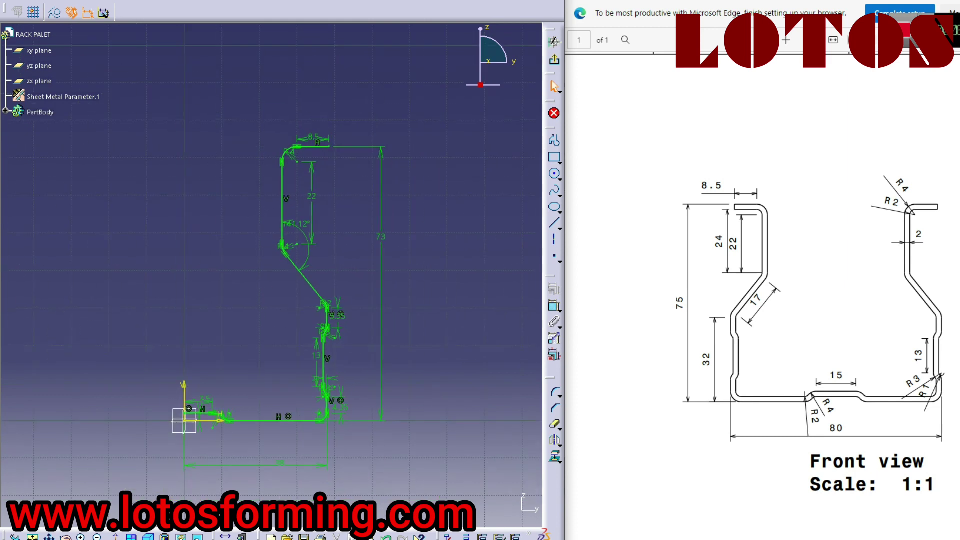
drag(431, 92, 150, 470)
mouse_move(150, 470)
middle_down()
mouse_move(273, 358)
mouse_move(283, 250)
mouse_move(64, 140)
mouse_move(64, 120)
middle_up()
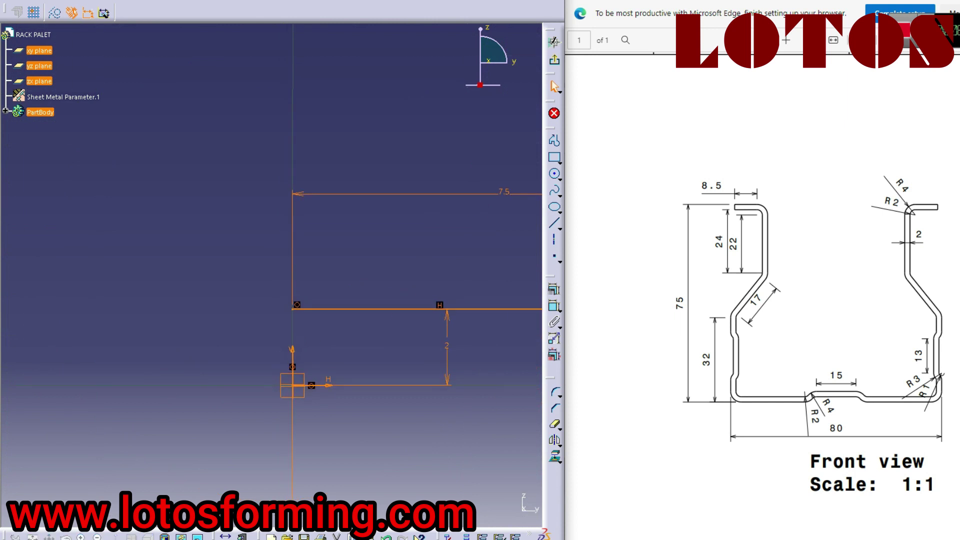
ctrl+drag(342, 329, 260, 402)
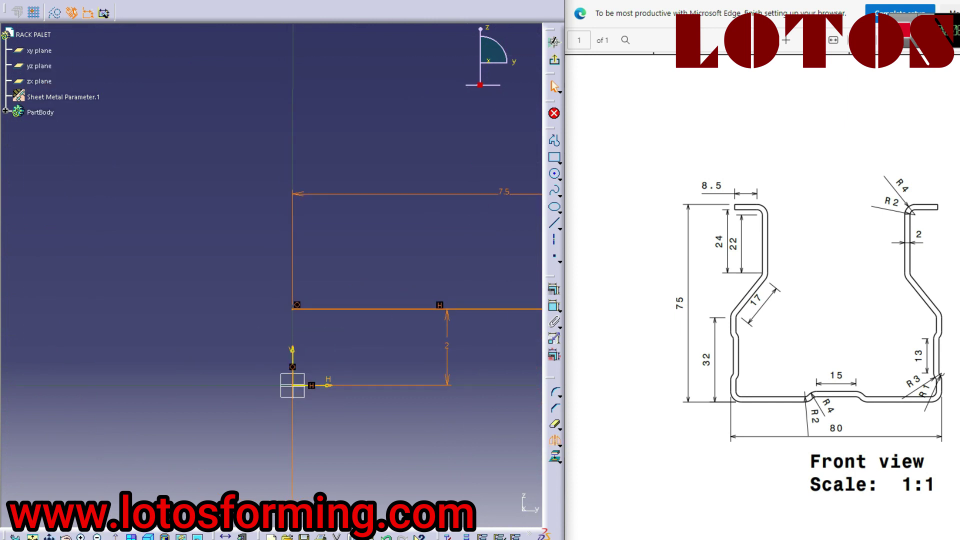
click(554, 440)
click(293, 358)
middle_drag(293, 358, 287, 440)
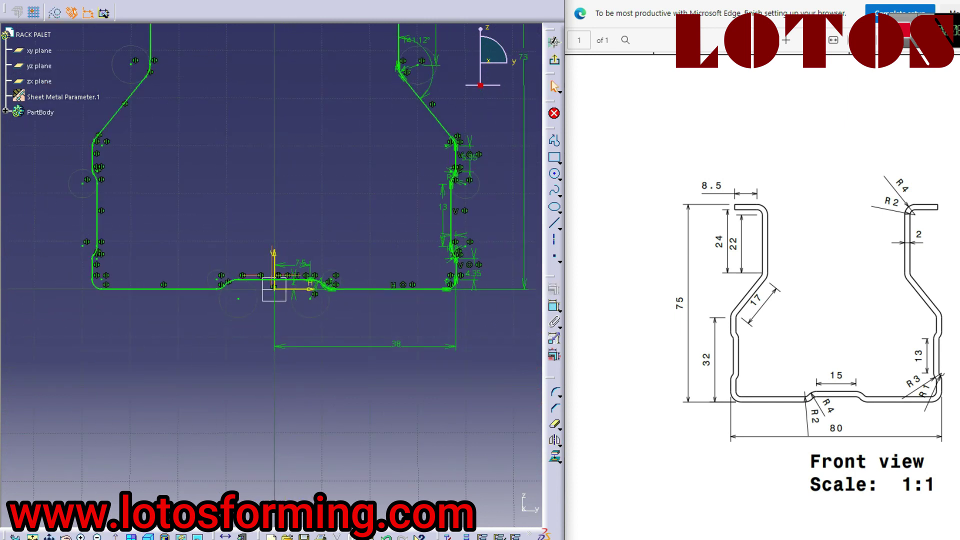
Finish the sketch and extrude the mirrored profile as sheet metal with a first limit of 100 mm.
middle_drag(280, 300, 234, 400)
click(104, 13)
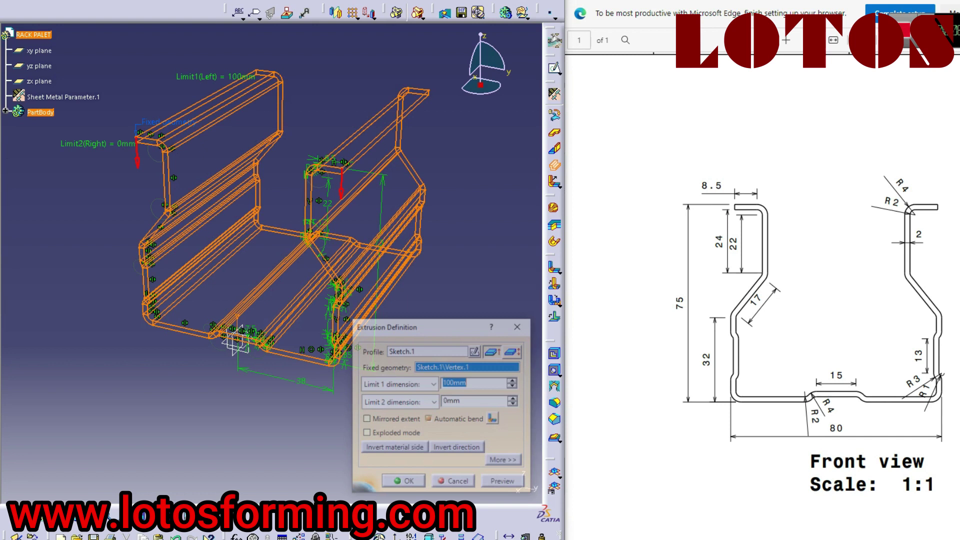
middle_drag(280, 260, 347, 237)
click(403, 483)
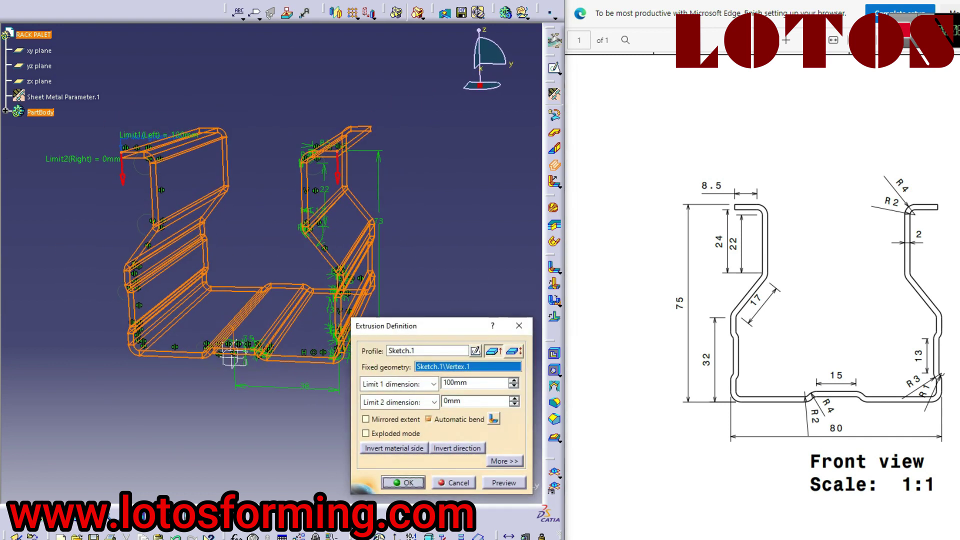
Measure the overall width between the outer faces of the lower side walls on the extruded part.
mouse_move(233, 354)
middle_down()
mouse_move(257, 365)
mouse_move(245, 365)
middle_up()
click(509, 537)
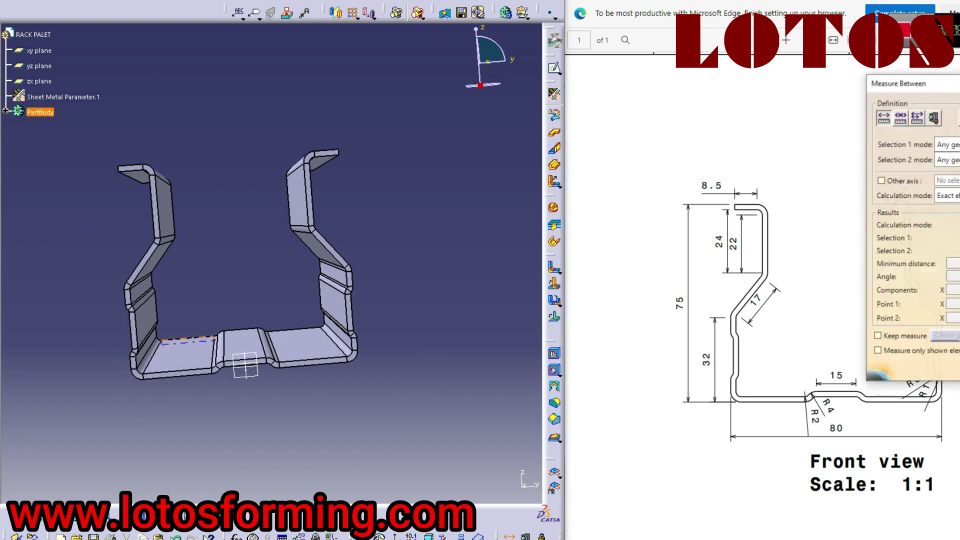
middle_drag(187, 353, 340, 260)
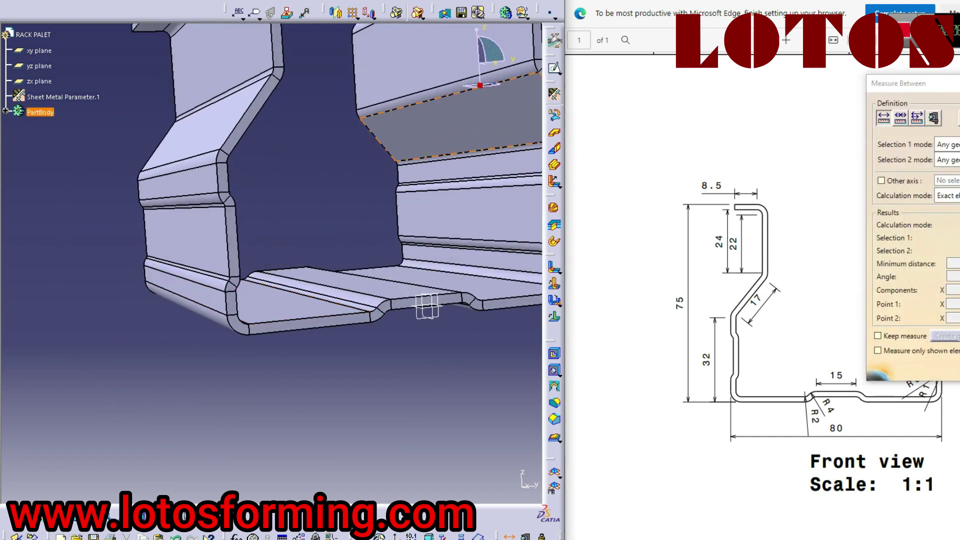
key(super+Up)
middle_drag(540, 321, 426, 323)
click(625, 321)
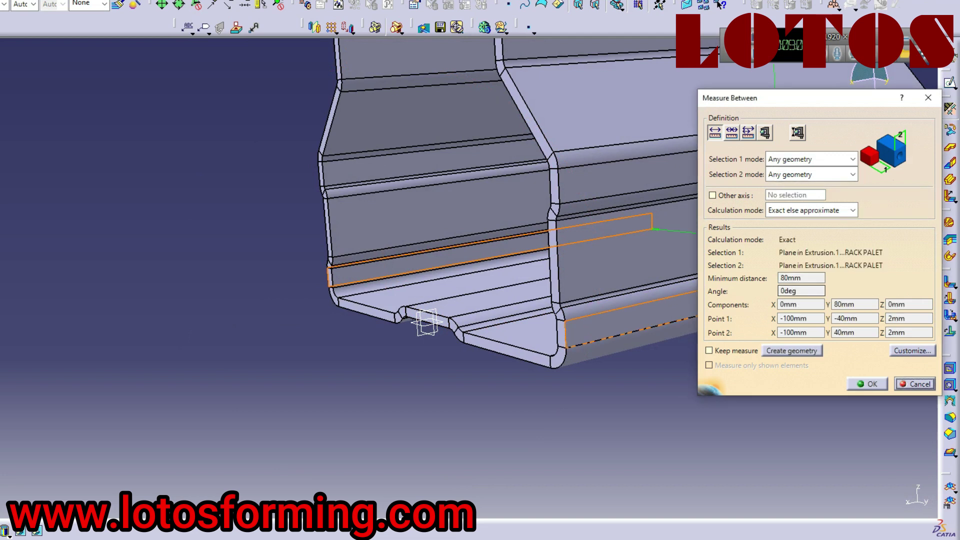
click(505, 354)
Measure the distance between the facing inner surfaces of the two upper vertical walls.
middle_drag(505, 355, 451, 280)
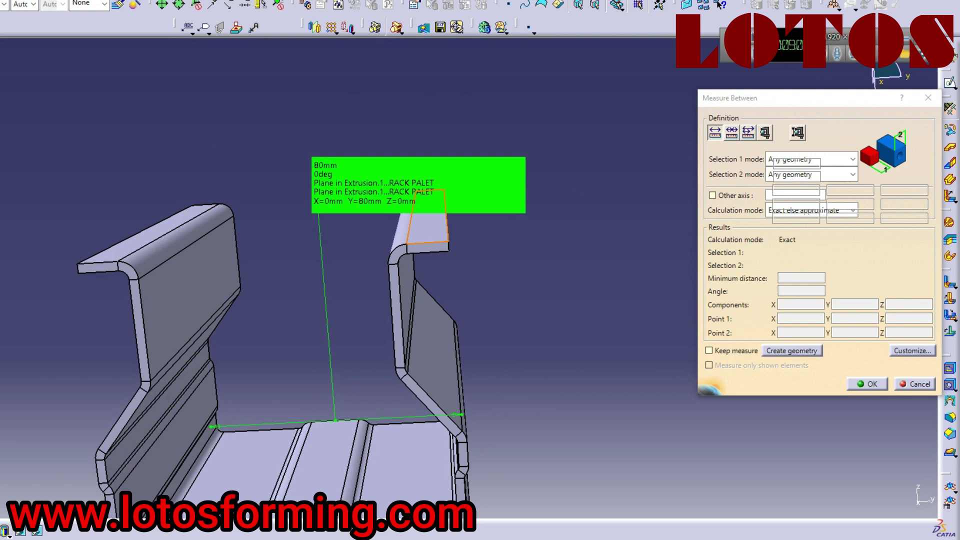
click(429, 228)
middle_drag(385, 279, 490, 227)
click(492, 231)
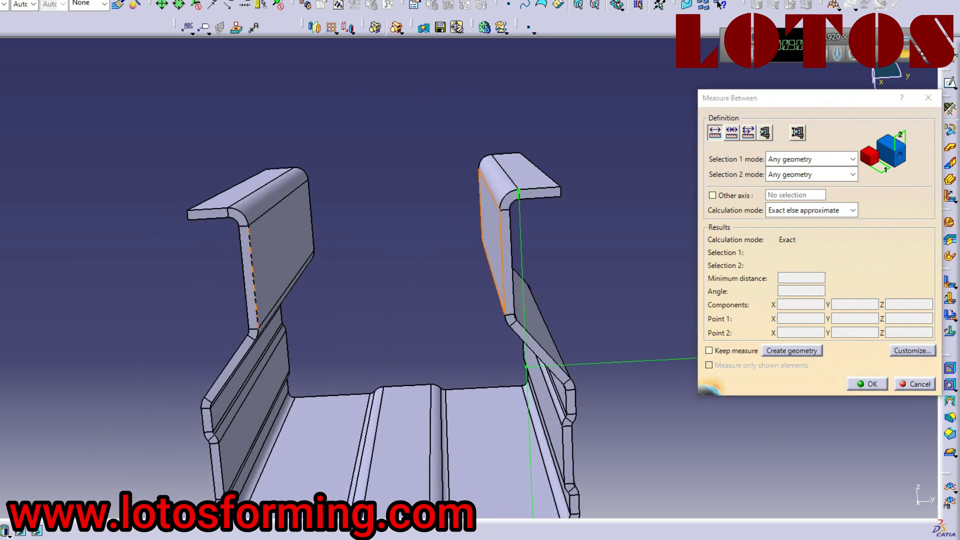
click(288, 240)
middle_drag(475, 333, 255, 478)
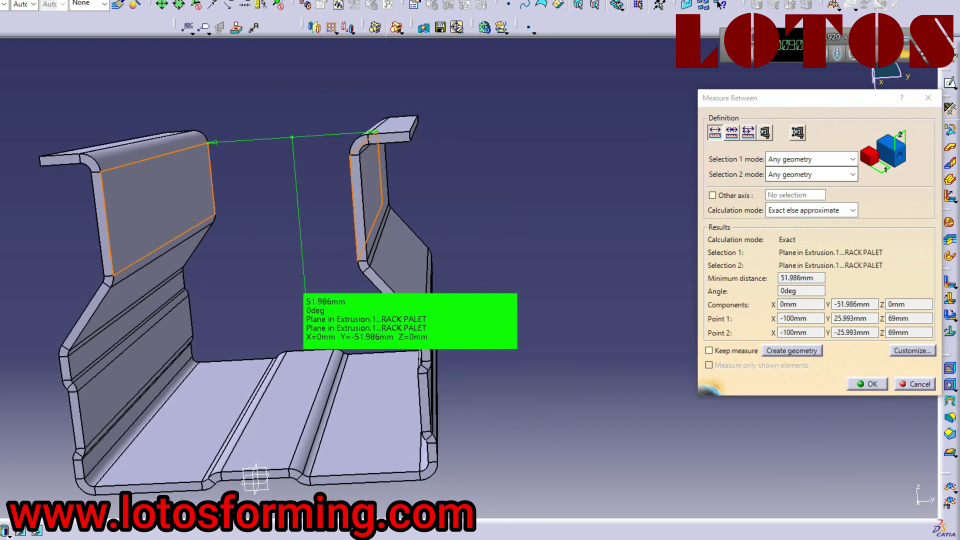
click(928, 98)
Unfold the RACK PALET part and measure the flat blank's width between its two long edge faces.
click(950, 486)
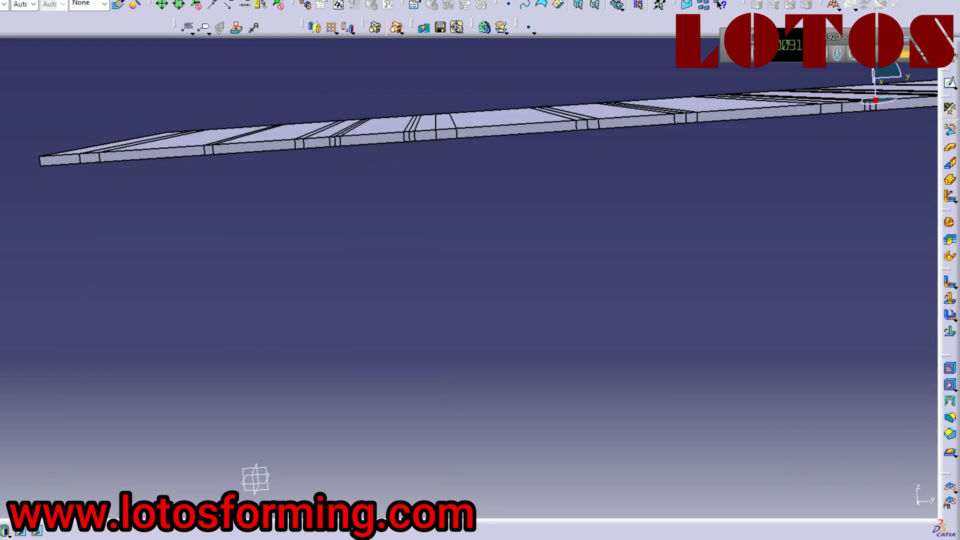
middle_drag(220, 260, 437, 332)
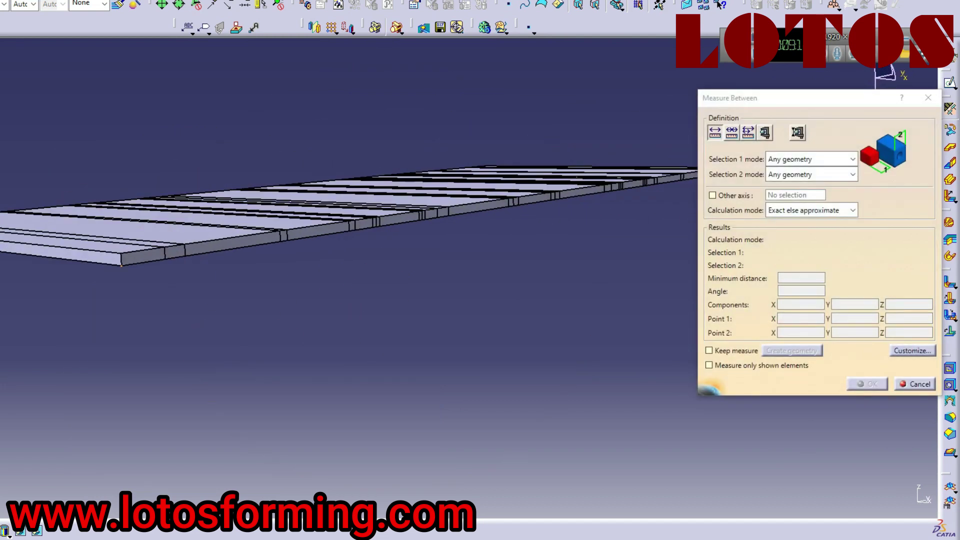
middle_drag(250, 325, 360, 345)
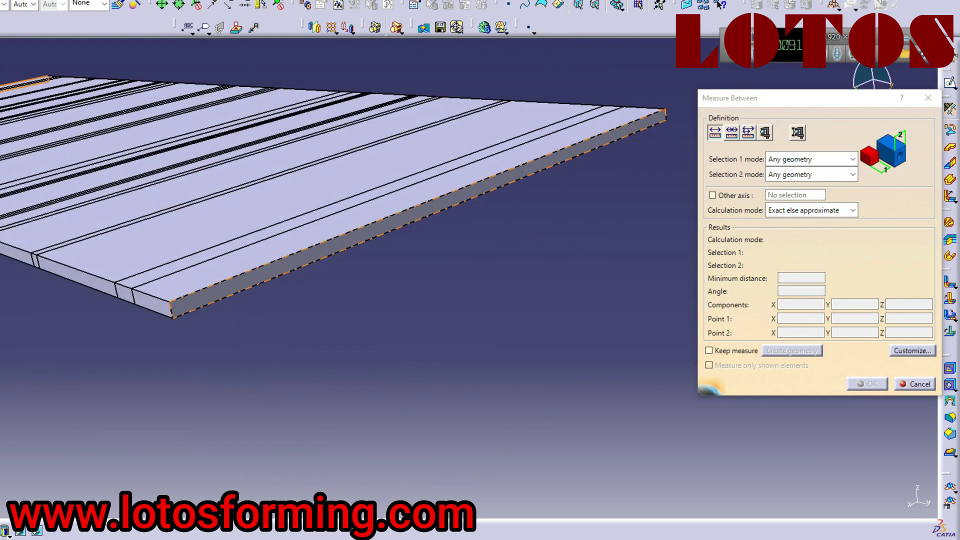
click(384, 226)
drag(819, 279, 810, 278)
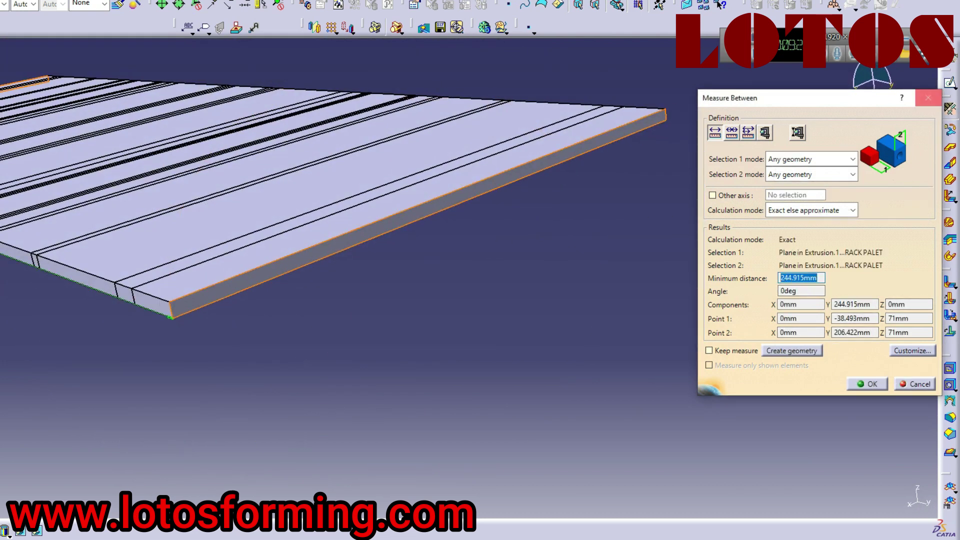
click(928, 97)
Close the RACK PALET part without saving its changes.
key(ctrl+F4)
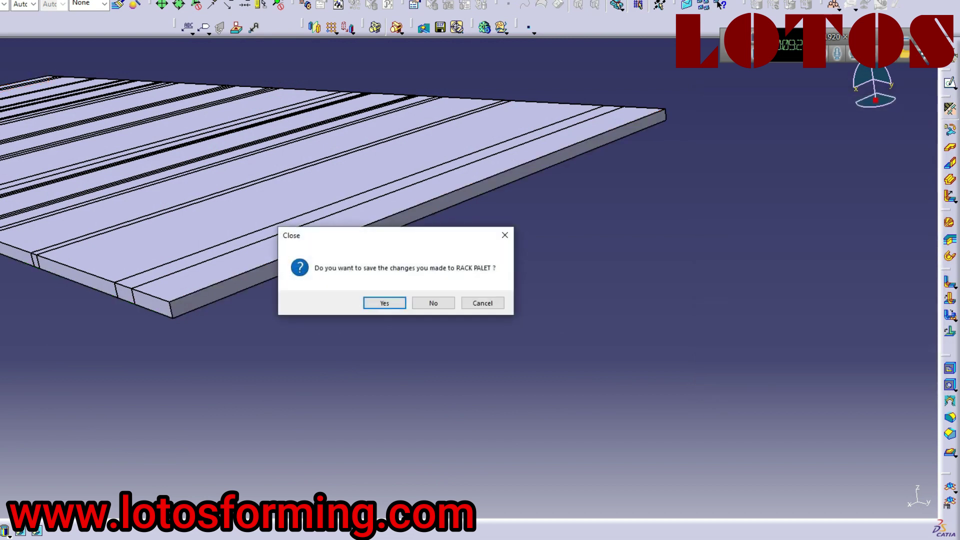
click(433, 303)
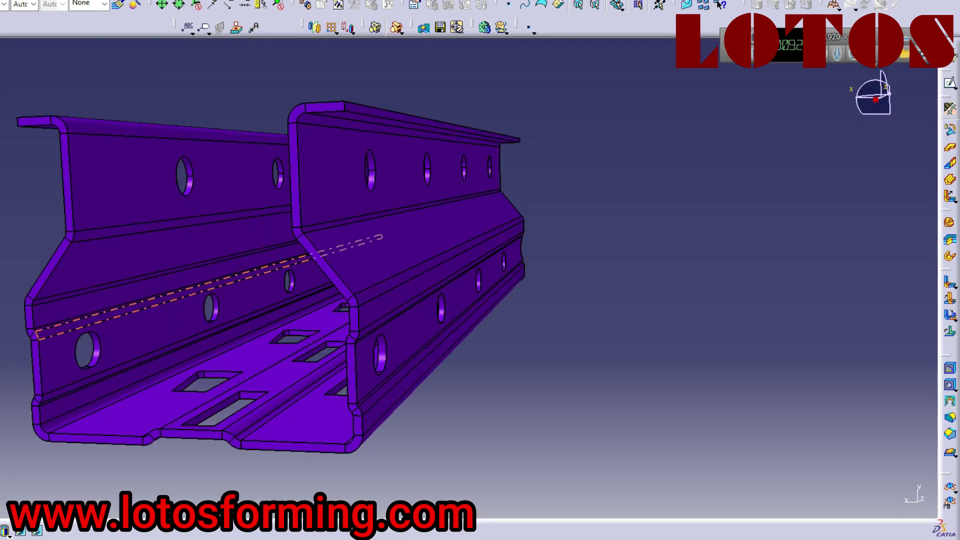
Unfold the finished perforated part and measure its flat blank width between the two long edge faces.
middle_drag(260, 272, 420, 287)
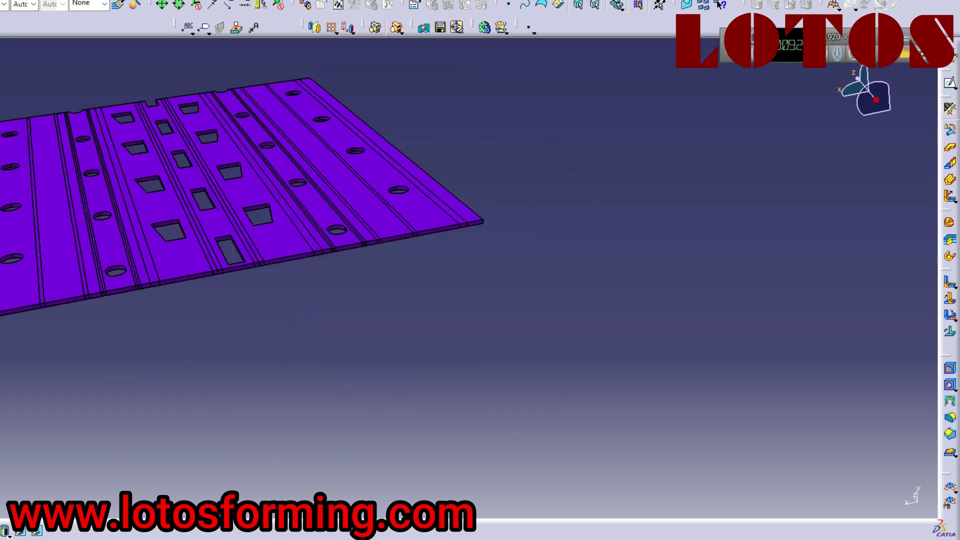
mouse_move(380, 280)
middle_down()
mouse_move(385, 275)
mouse_move(390, 320)
mouse_move(388, 270)
middle_up()
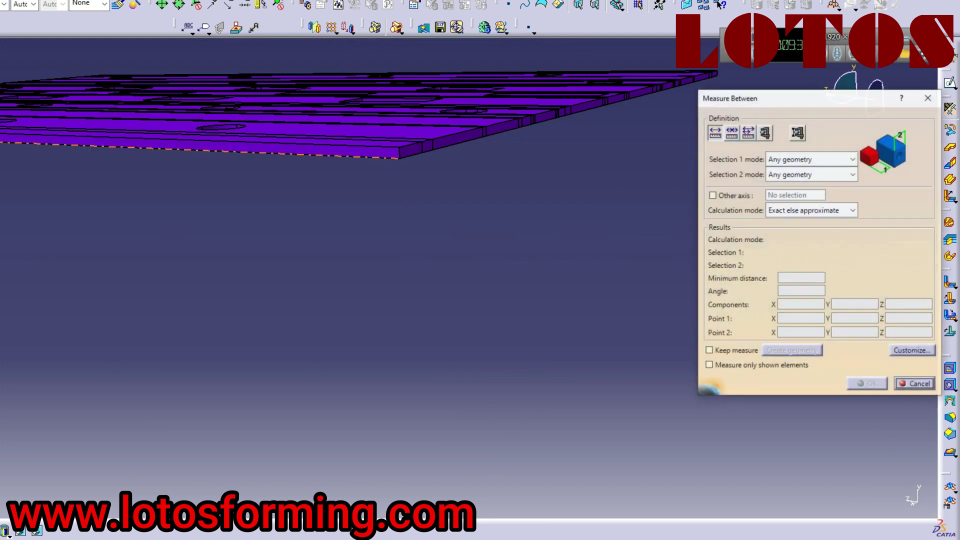
click(330, 151)
middle_drag(336, 210, 465, 300)
click(20, 482)
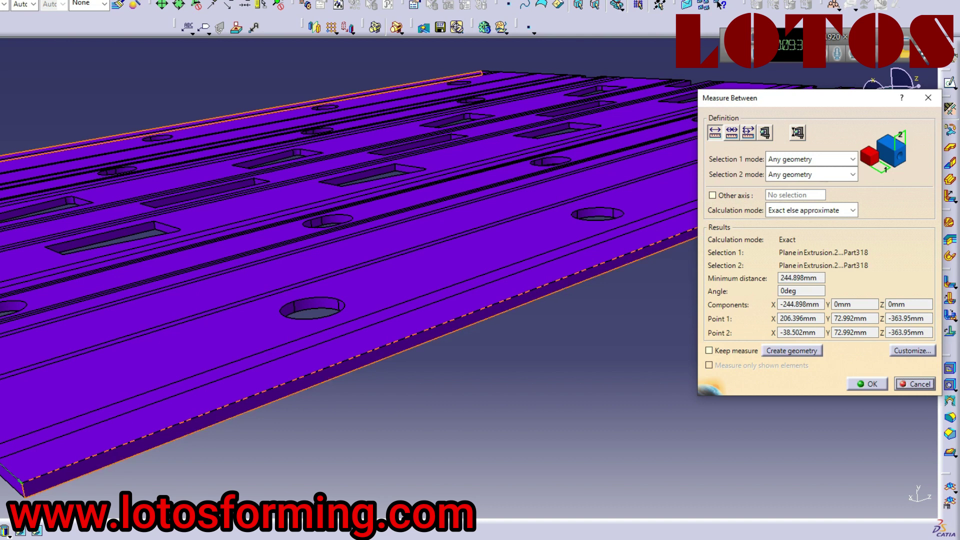
Return the finished part to its folded state and examine its side holes, base slots and cross-section from several sides.
click(950, 488)
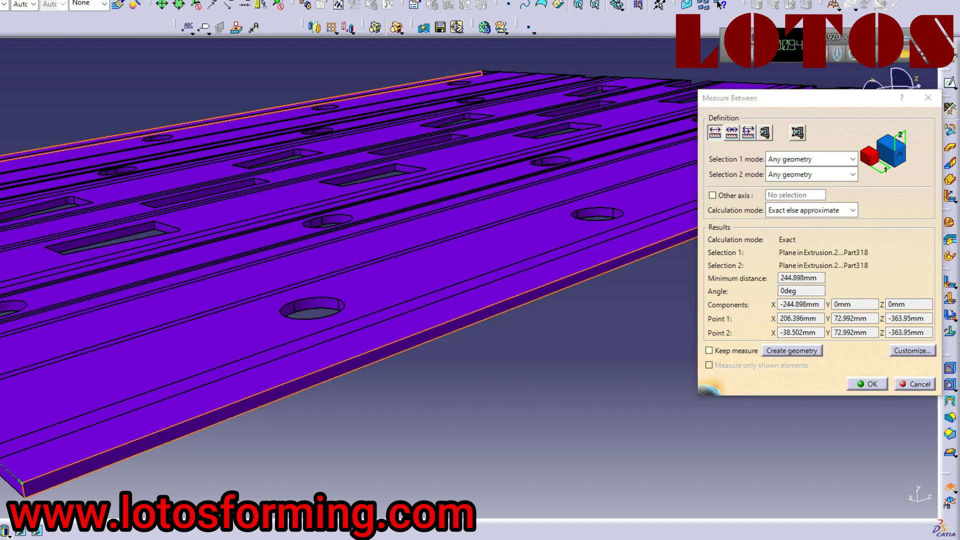
middle_drag(280, 240, 460, 353)
middle_drag(500, 323, 500, 172)
middle_drag(380, 265, 215, 322)
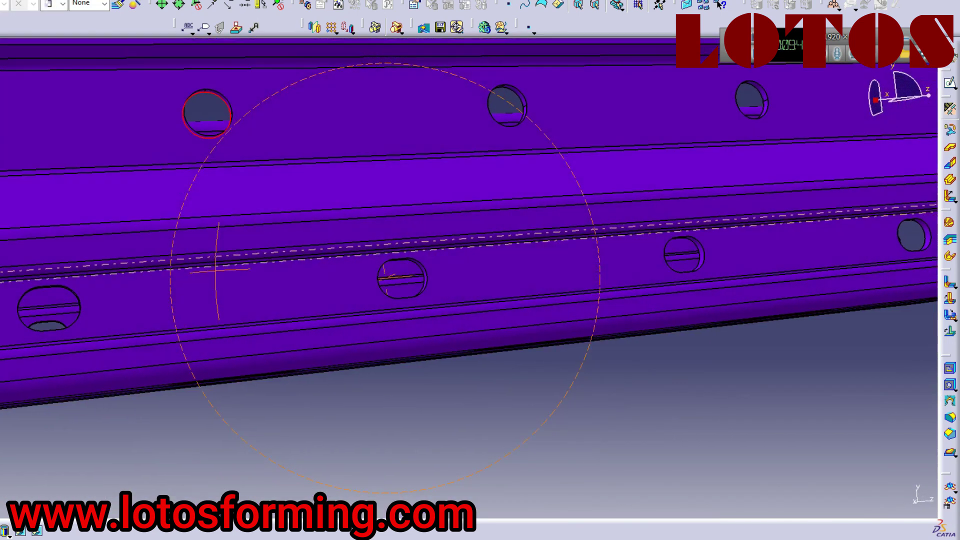
drag(319, 197, 517, 463)
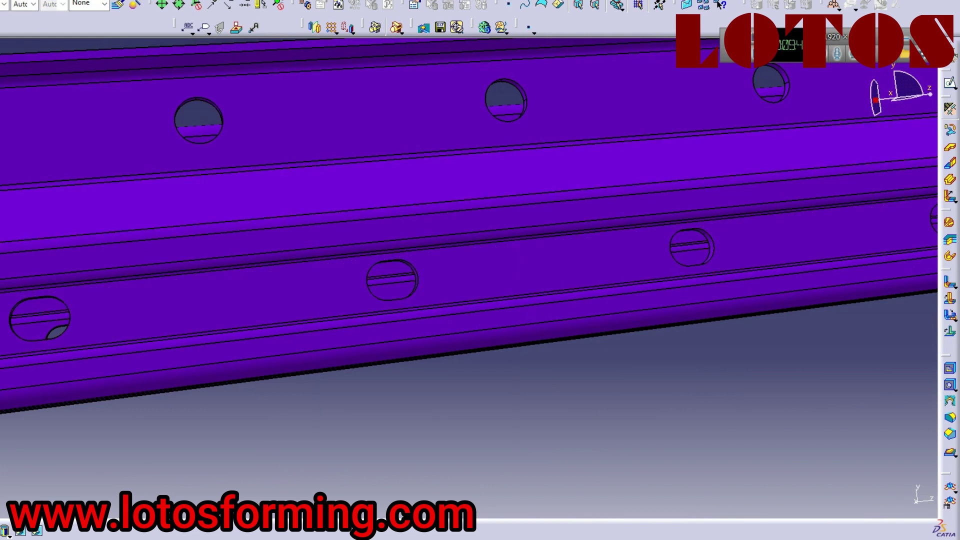
middle_drag(401, 313, 395, 175)
middle_drag(361, 322, 379, 306)
middle_drag(383, 250, 380, 363)
middle_drag(496, 459, 484, 466)
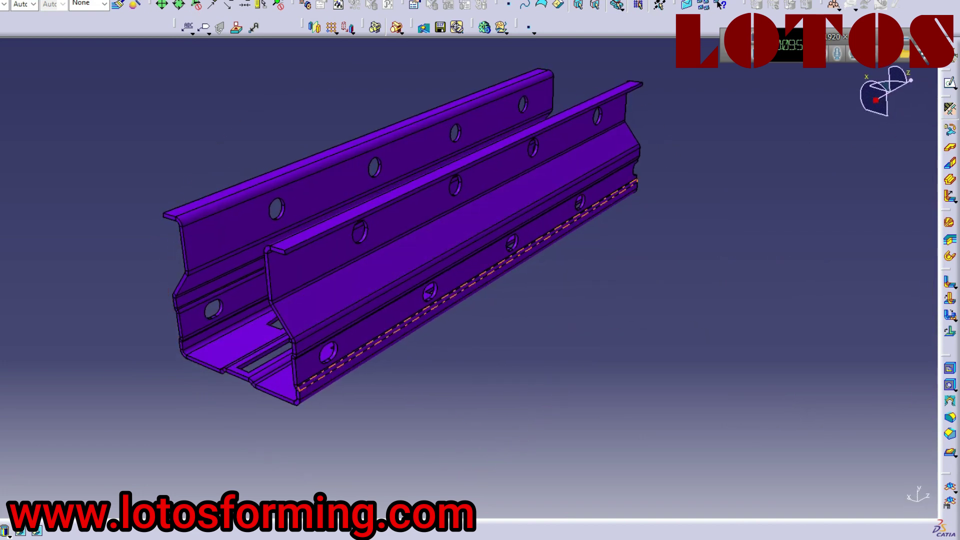
middle_drag(353, 352, 422, 283)
middle_drag(325, 313, 305, 323)
middle_drag(178, 290, 559, 336)
middle_drag(349, 415, 413, 344)
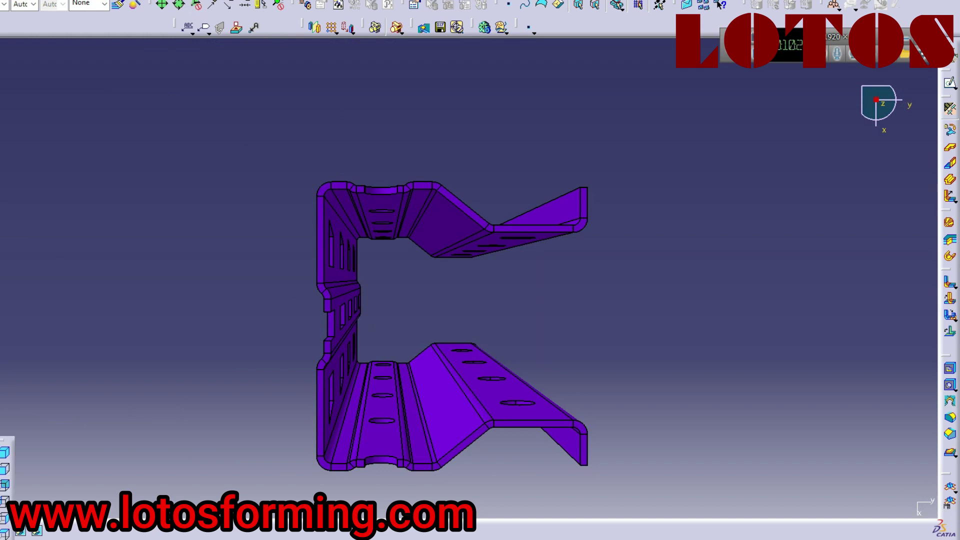
middle_drag(440, 280, 340, 276)
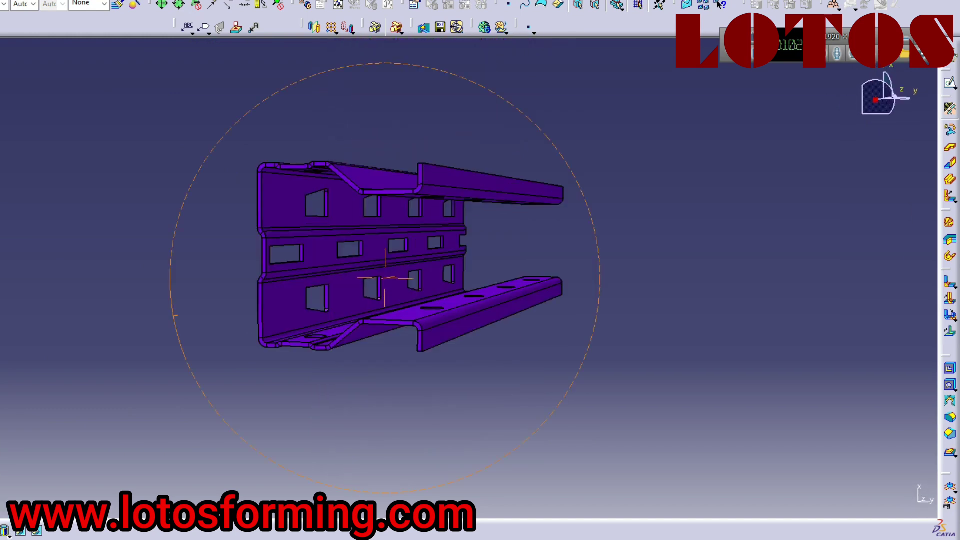
middle_drag(175, 316, 340, 238)
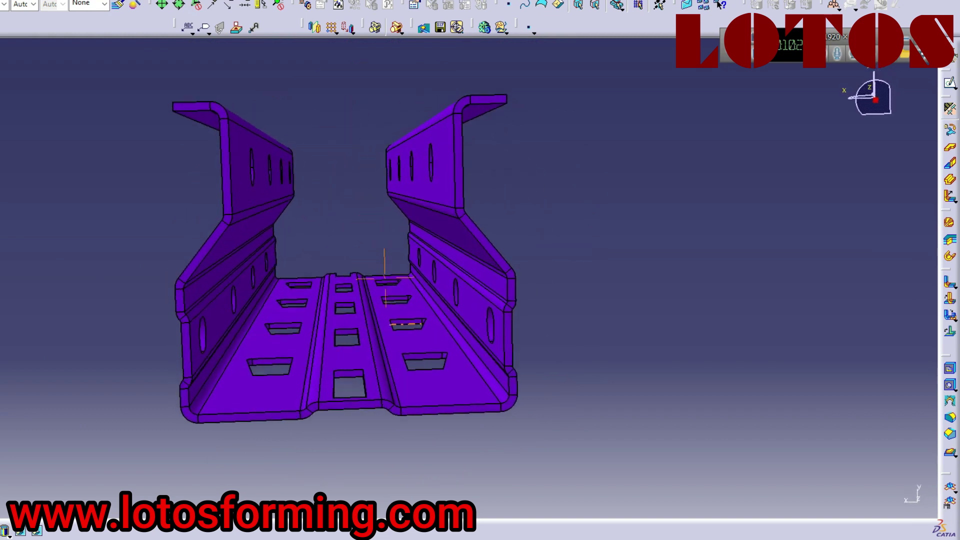